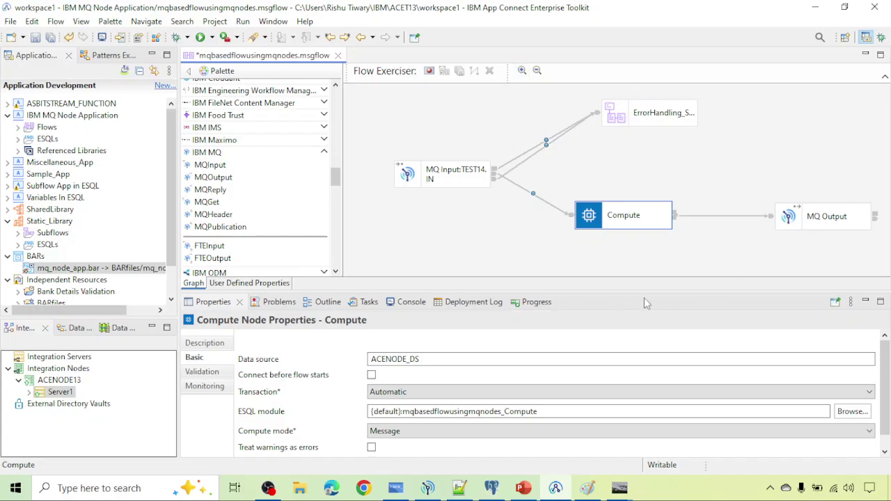
Step: Review the properties of the MQ Input, ErrorHandling_Shared, Compute and MQ Output nodes in the message flow
left_click(458, 186)
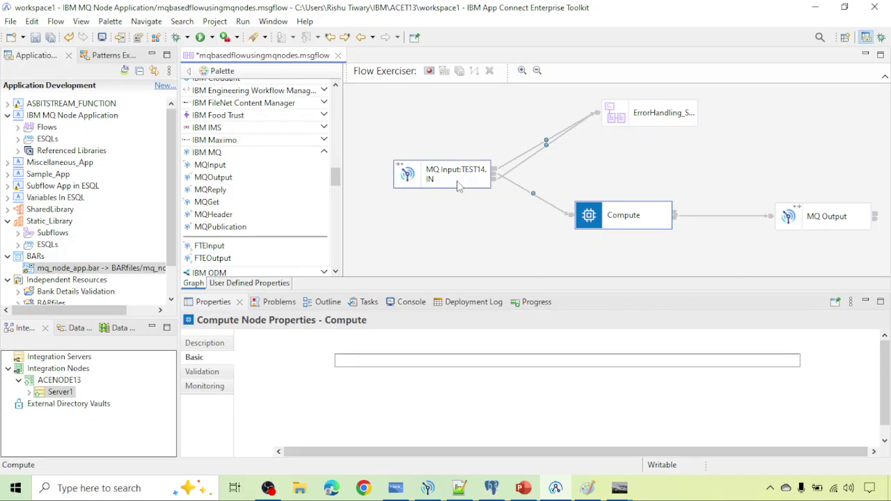
left_click(662, 113)
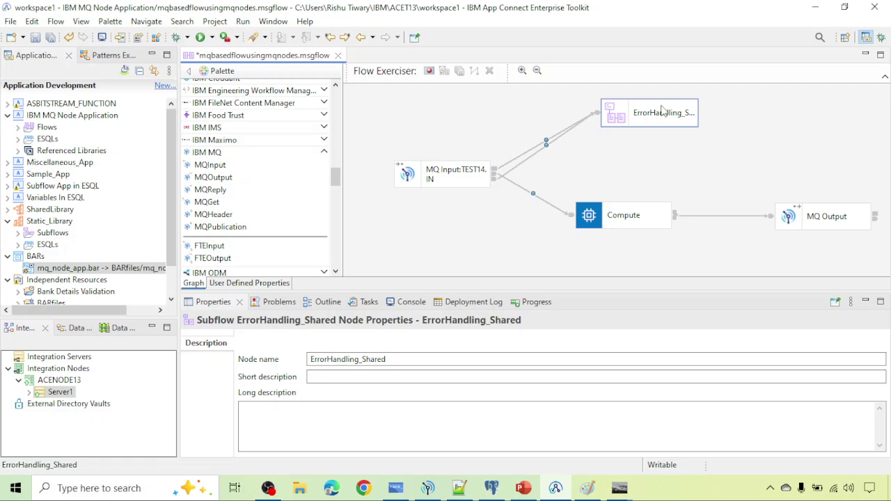
left_click(625, 221)
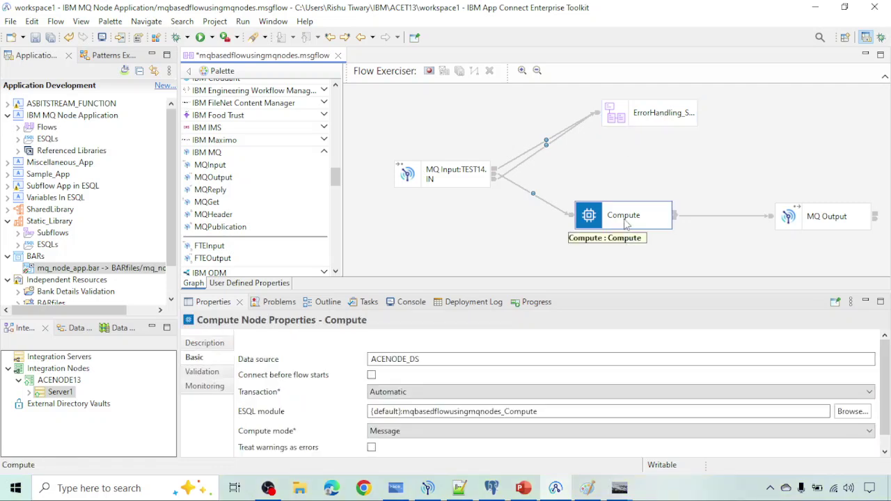
left_click(828, 217)
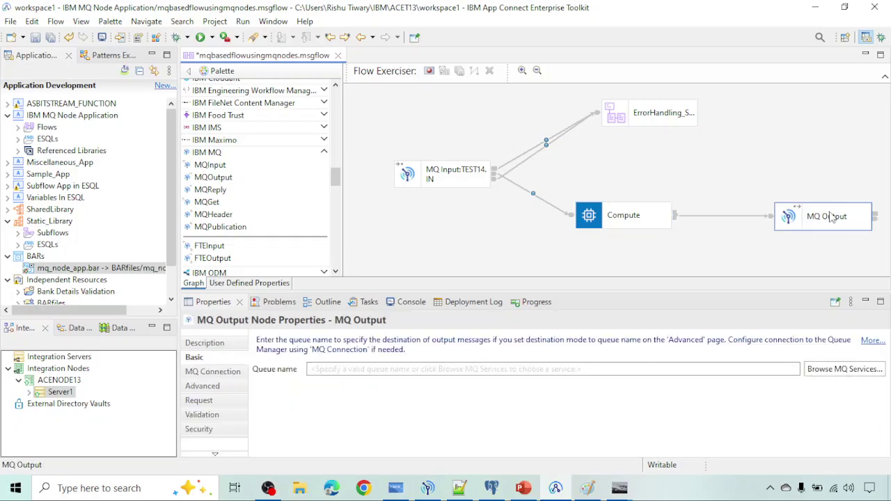
left_click(635, 270)
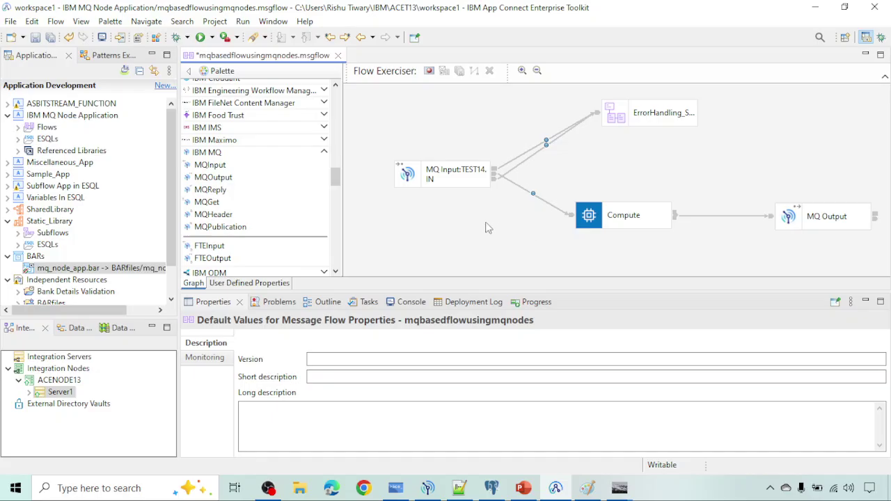
Step: Switch to Notepad++ and examine the elements of the sample BankDetails.xml message
left_click(459, 487)
left_click(139, 124)
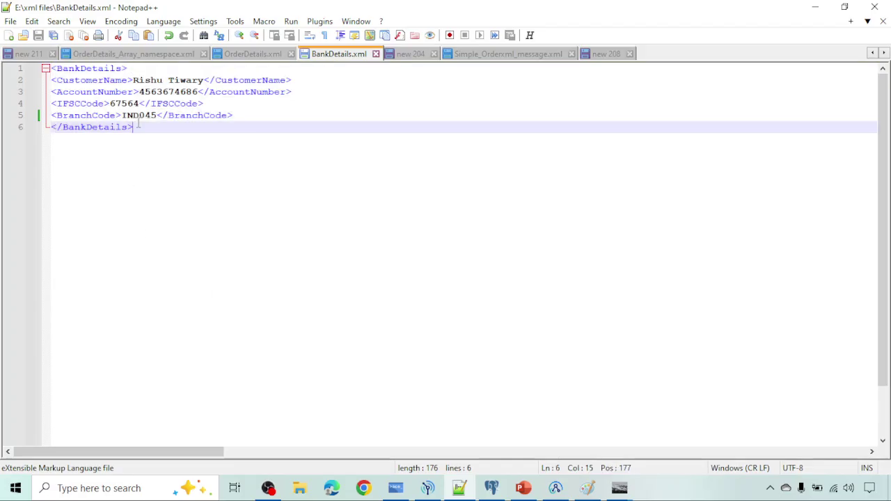
double_click(102, 72)
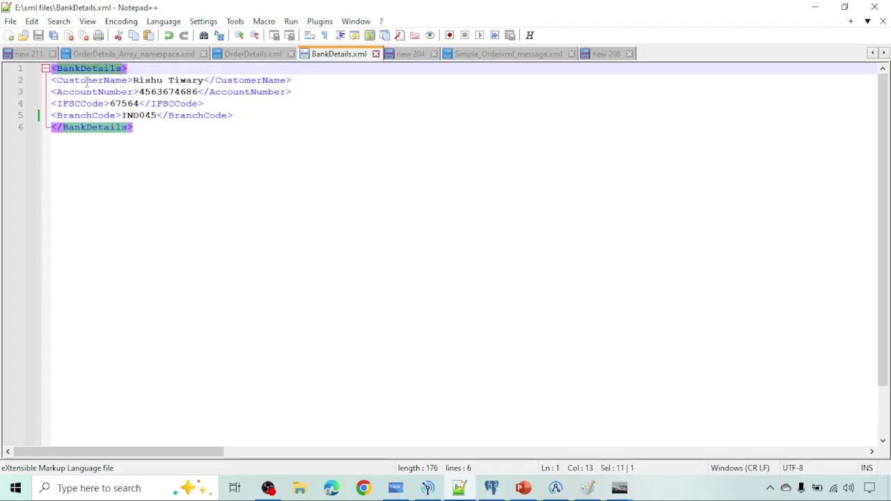
double_click(87, 82)
double_click(85, 92)
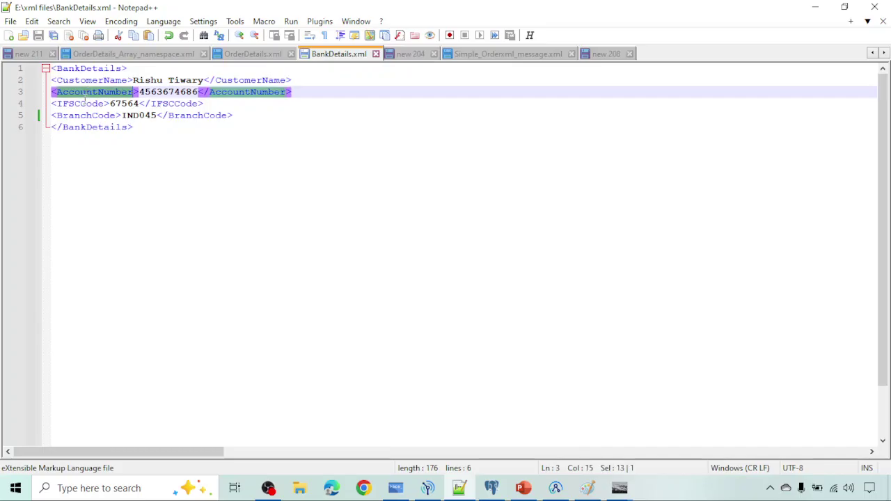
double_click(84, 104)
left_click(83, 116)
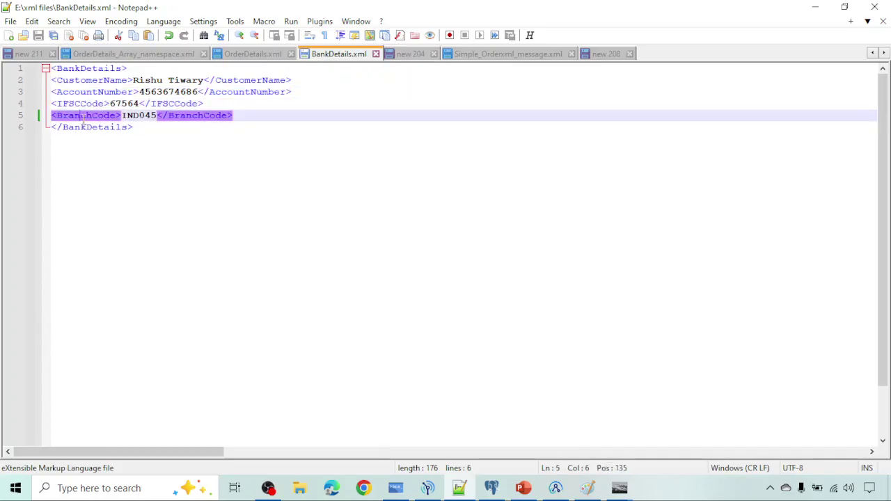
left_click_drag(139, 133, 50, 68)
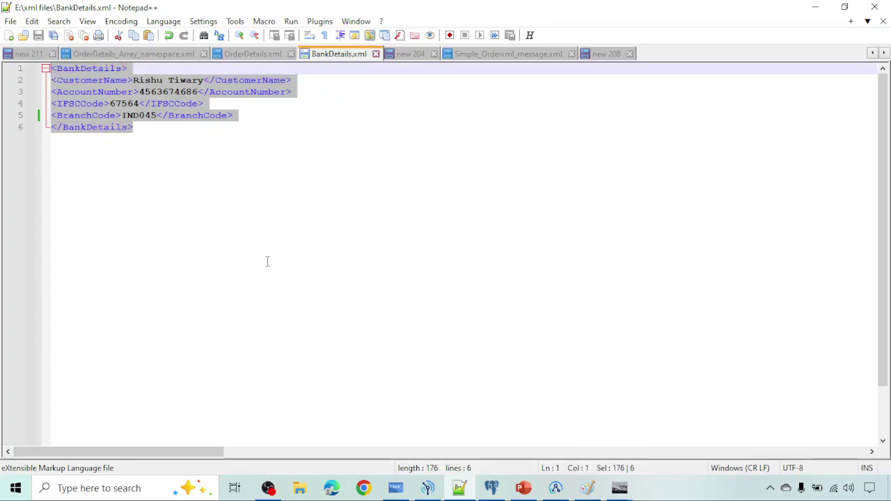
Step: Switch to pgAdmin, run the CustomerBankDetails SELECT query, and empty that table by executing TRUNCATE CustomerBankDetails
left_click(492, 488)
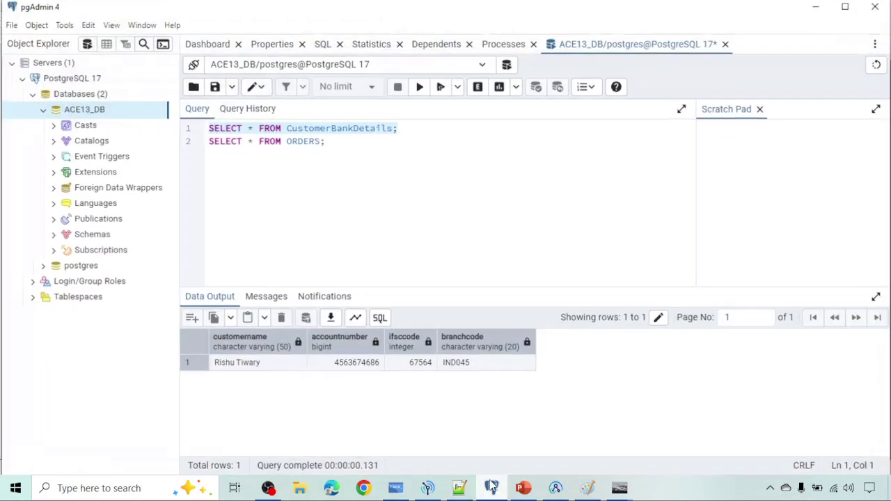
left_click(419, 85)
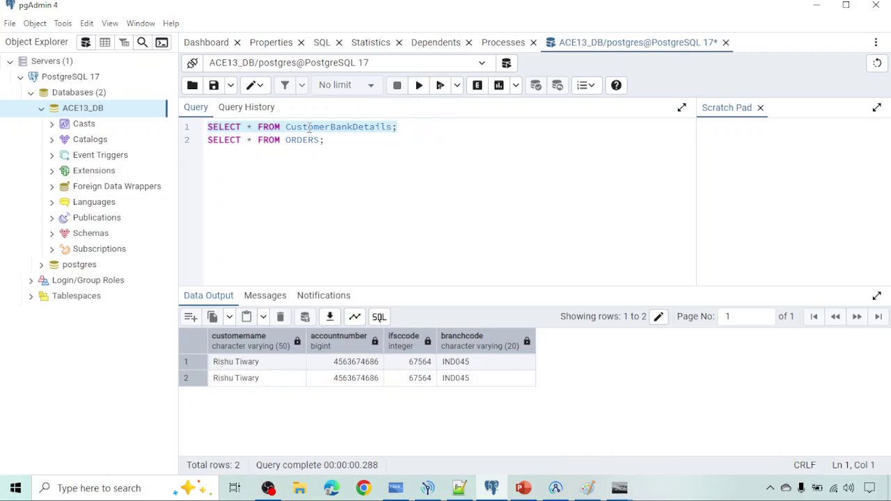
left_click(341, 146)
key("Return")
key("Return")
key("Return")
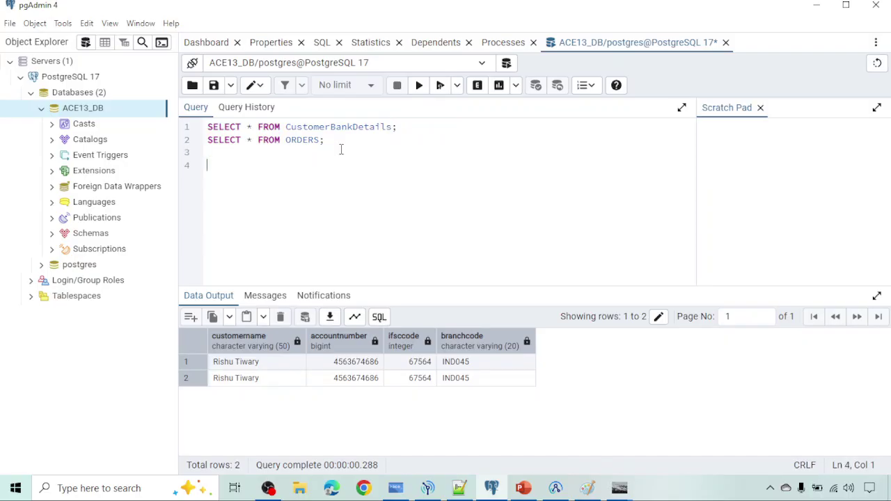
type("TRUNCATE")
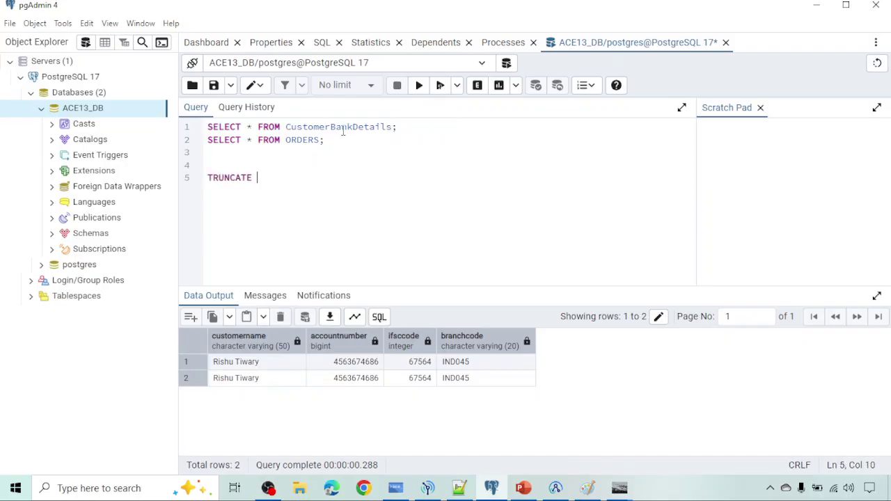
double_click(343, 127)
key("ctrl+c")
left_click(306, 175)
type("V")
key("ctrl+v")
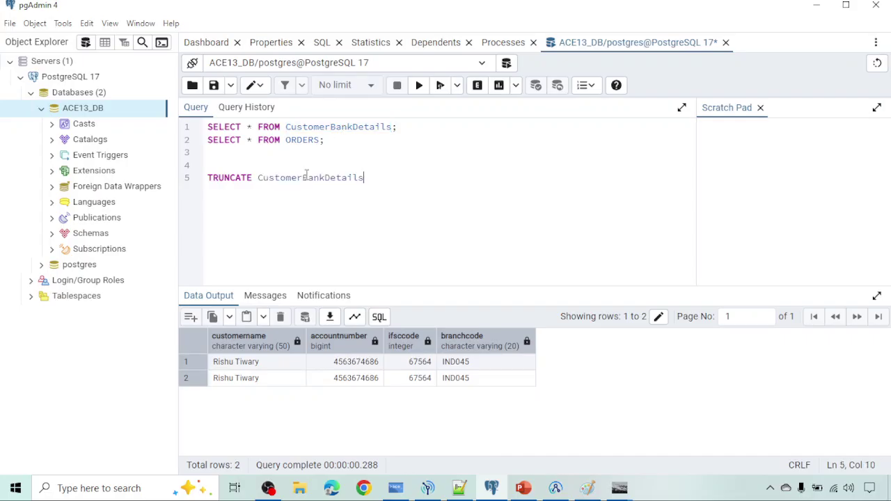
left_click_drag(208, 178, 390, 180)
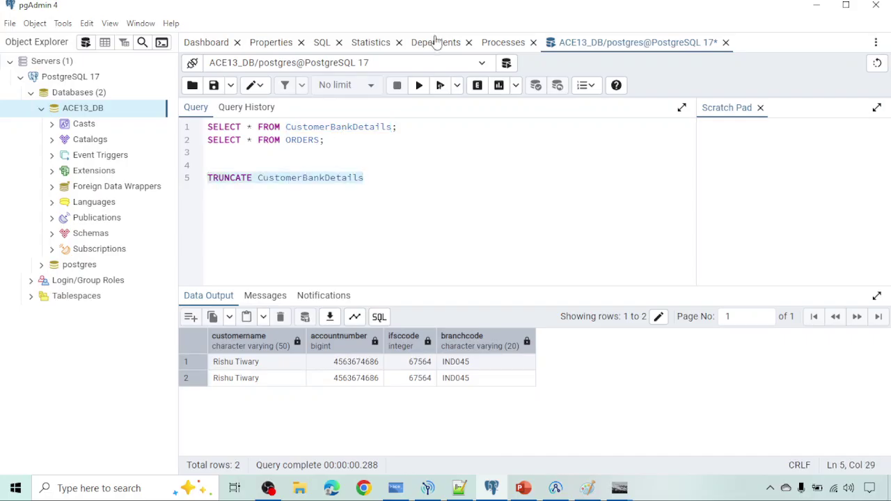
left_click(419, 85)
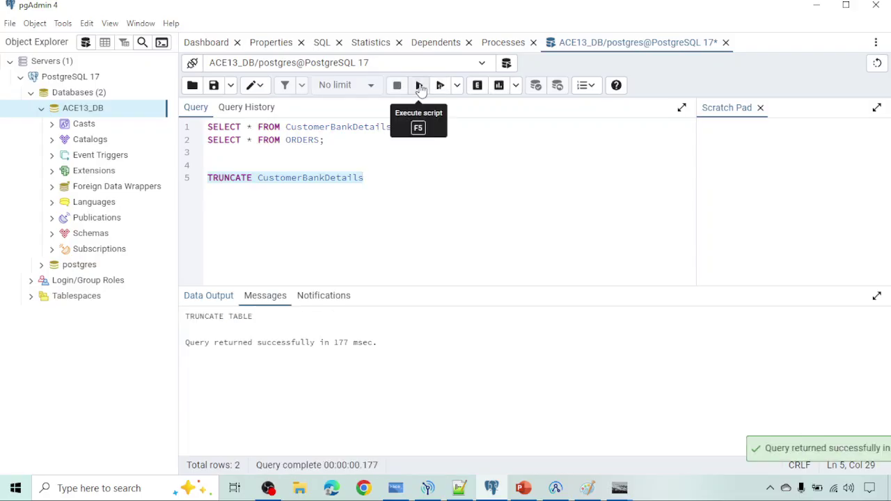
Step: Remove the TRUNCATE statement and its extra blank lines from the query text
left_click(364, 181)
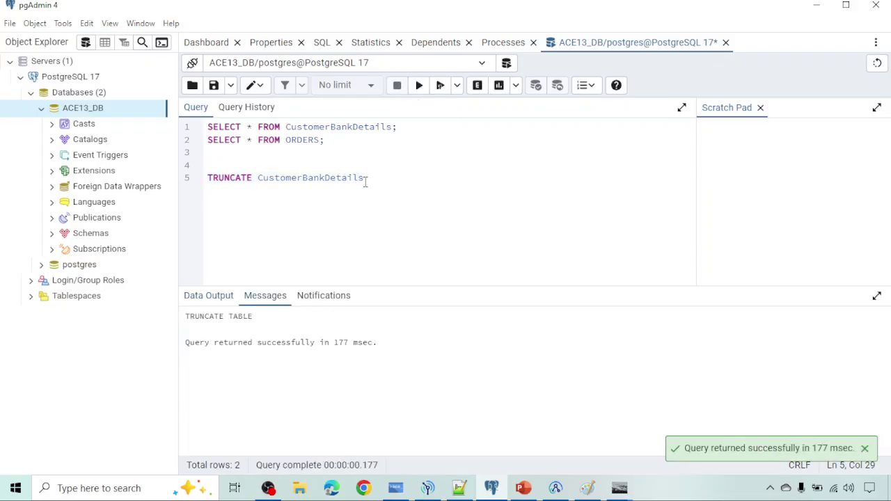
key("BackSpace")
key("BackSpace")
key("BackSpace")
key("BackSpace")
key("BackSpace")
key("BackSpace")
key("BackSpace")
key("BackSpace")
key("BackSpace")
key("BackSpace")
key("BackSpace")
key("BackSpace")
key("BackSpace")
key("BackSpace")
key("BackSpace")
key("BackSpace")
key("BackSpace")
key("BackSpace")
key("BackSpace")
key("BackSpace")
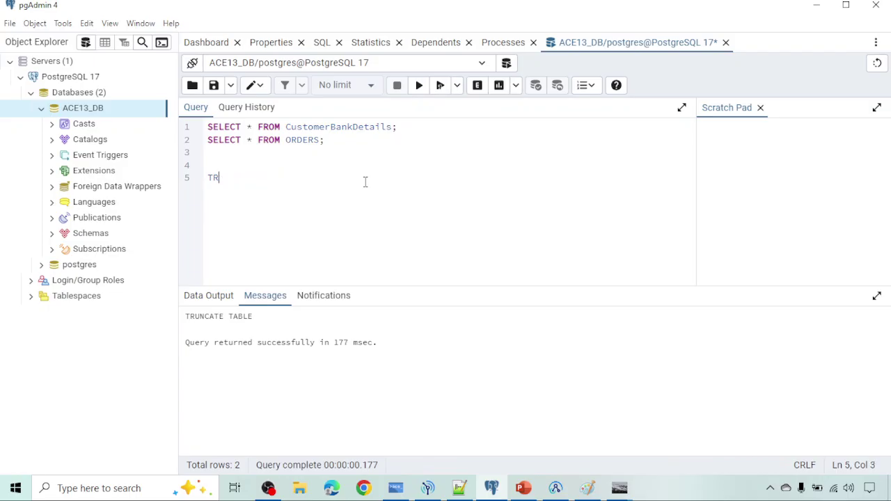
key("BackSpace")
key("BackSpace")
key("BackSpace")
key("BackSpace")
Step: Execute only the SELECT * FROM CustomerBankDetails query to check the table, and minimize pgAdmin
left_click_drag(407, 123, 204, 129)
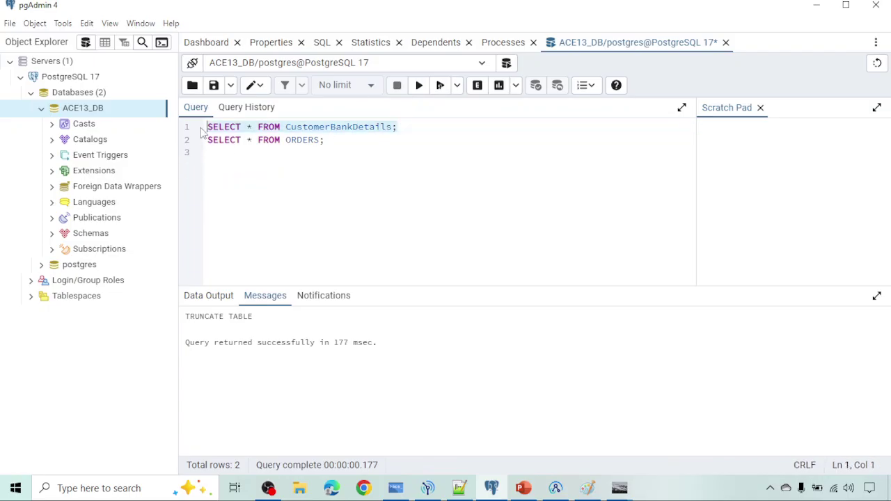
left_click(419, 85)
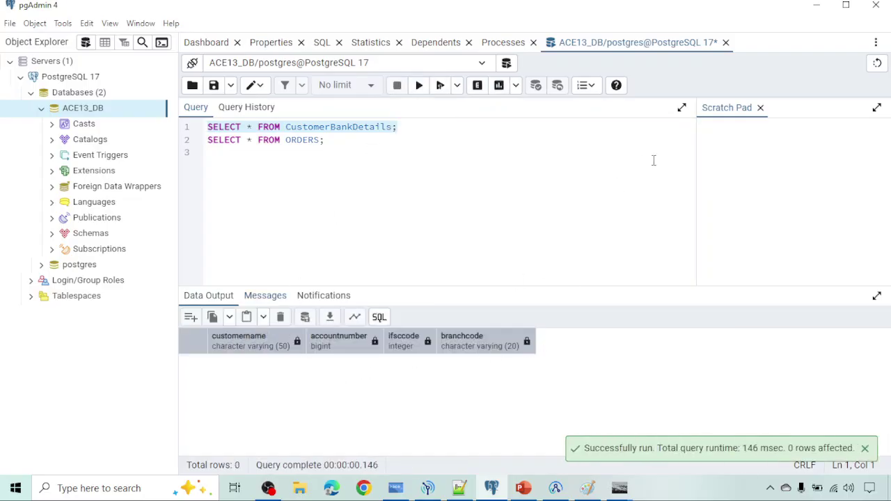
left_click(816, 6)
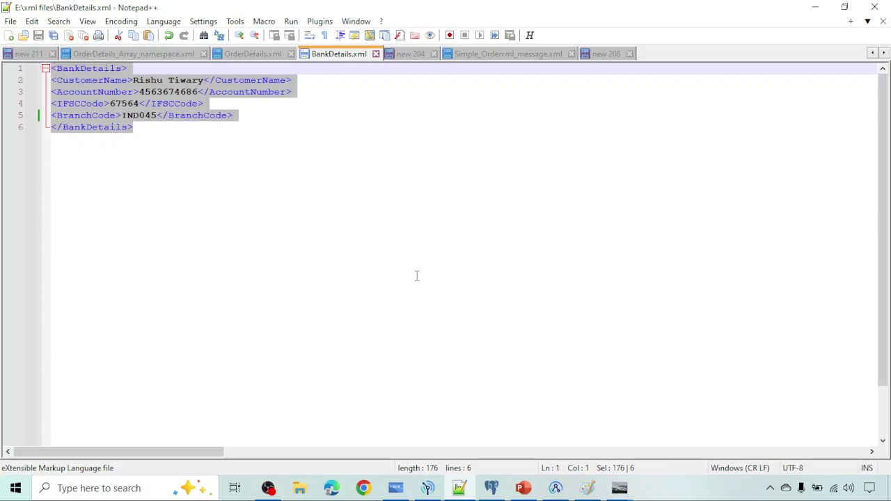
Step: Switch back to IBM App Connect Enterprise Toolkit and delete the MQ Output node from the flow
left_click(459, 488)
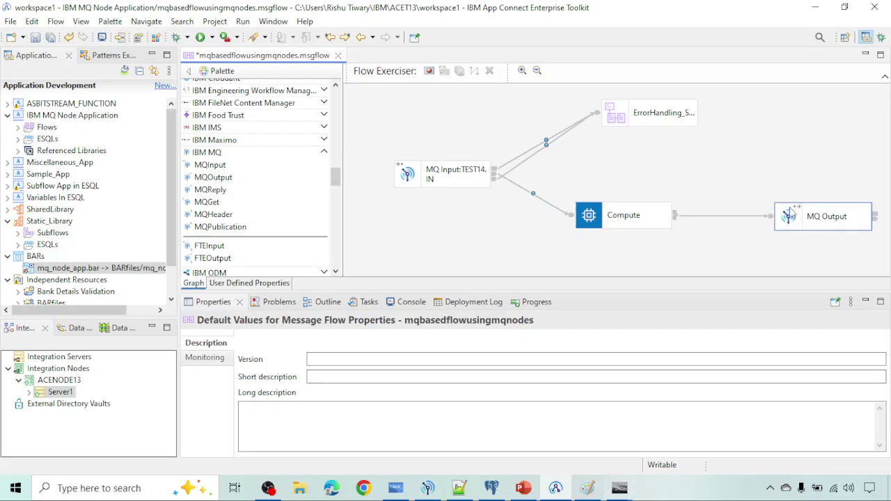
right_click(814, 220)
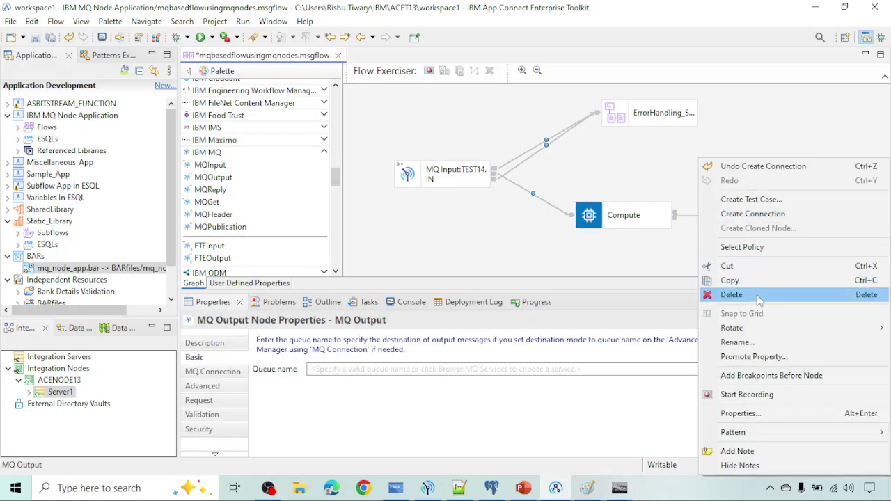
left_click(731, 295)
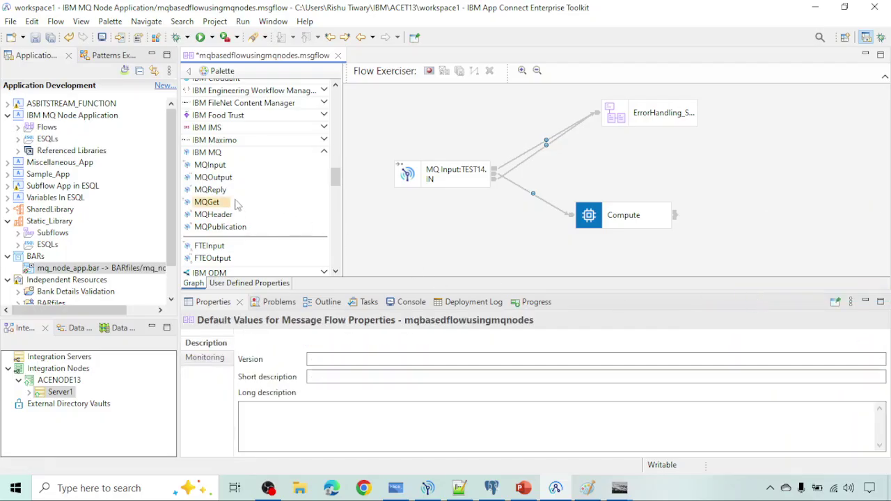
Step: Add an MQReply node after the Compute node and connect Compute's Out terminal to it
left_click_drag(211, 194, 769, 202)
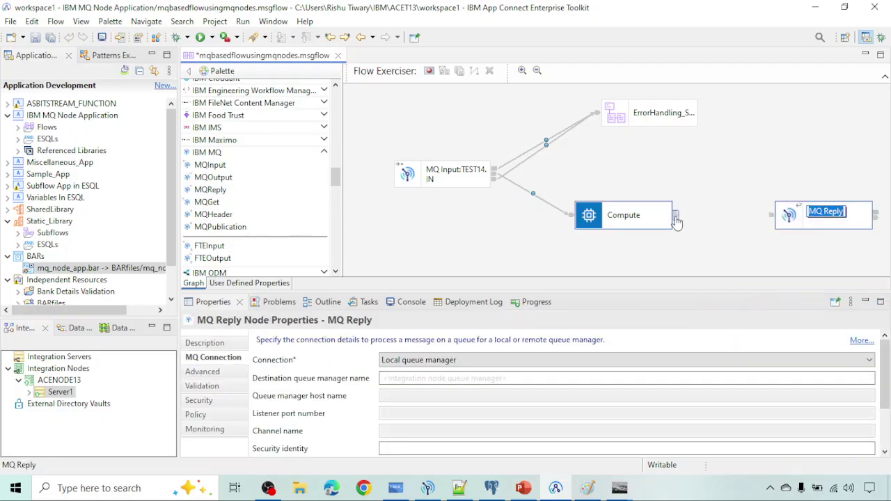
left_click(674, 217)
left_click(450, 305)
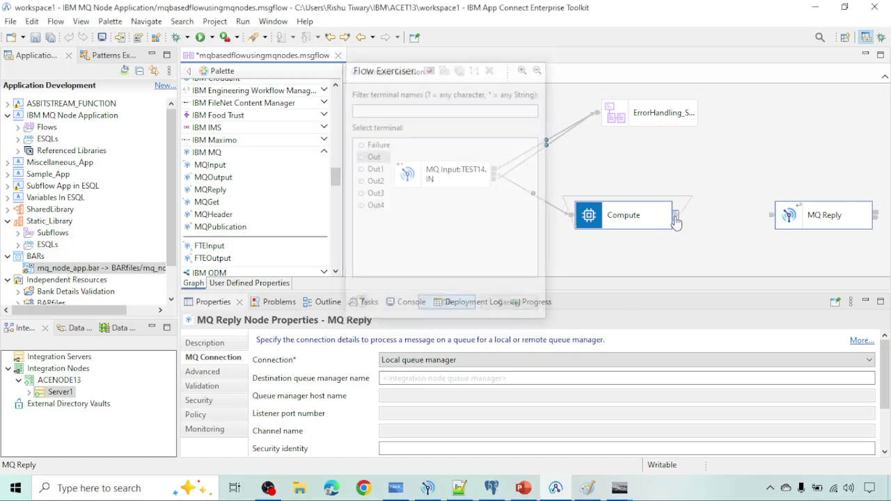
left_click(780, 216)
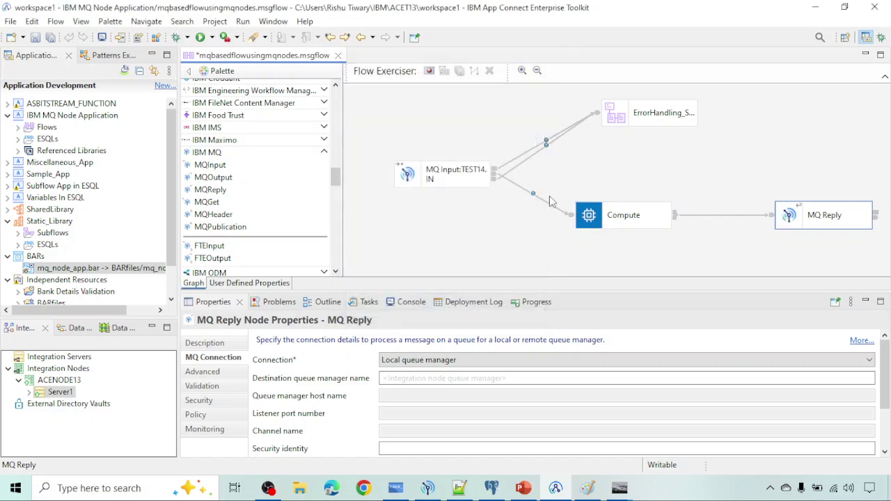
Step: In Compute's ESQL, paste the inRef declaration for InputRoot.XMLNSC.BankDetails and the CustomerBankDetails INSERT statement from the "new 204" notes, and indent the INSERT line
double_click(631, 216)
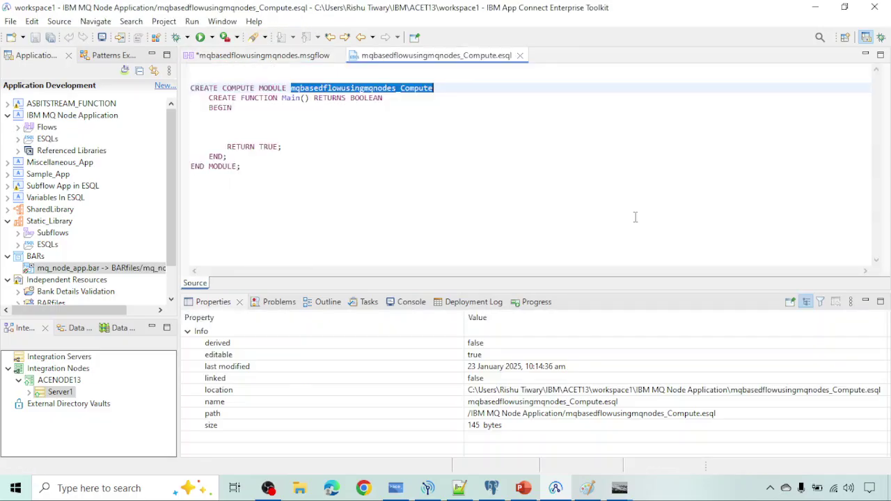
left_click(226, 127)
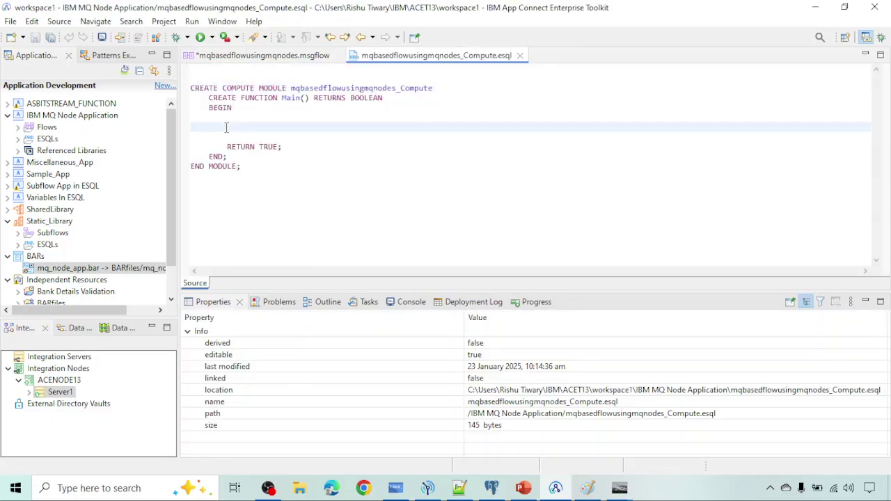
left_click(459, 488)
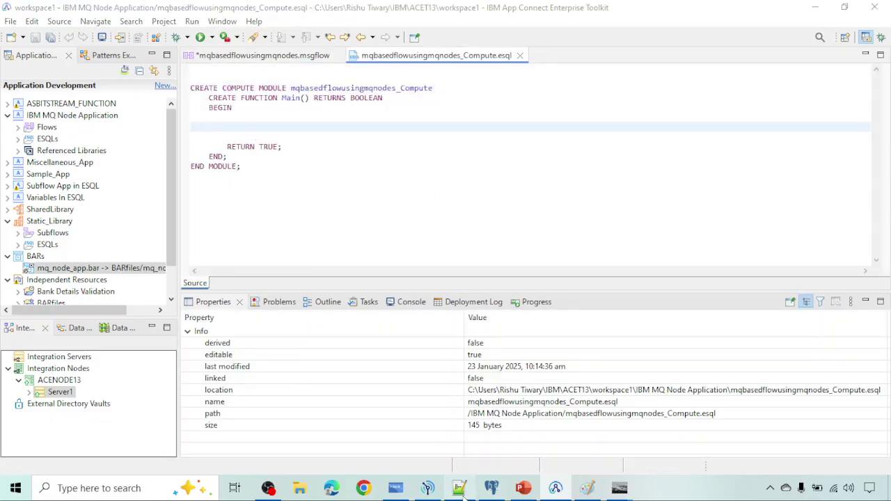
left_click(414, 54)
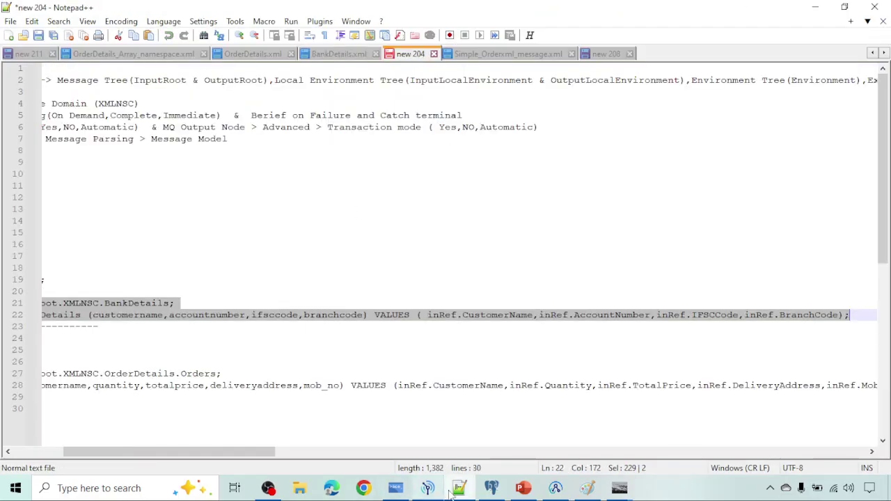
left_click(555, 489)
type("DECLARE inRef REFERENCE TO InputRoot.XMLNSC.BankDetails; INSERT INTO Database.CustomerBankDetails (customername,accountnumber,ifsccode,branchcode) VALUES ( inRef.CustomerName,inRef.AccountNumber,inRef.IFSCCode,inRef.BranchCode);")
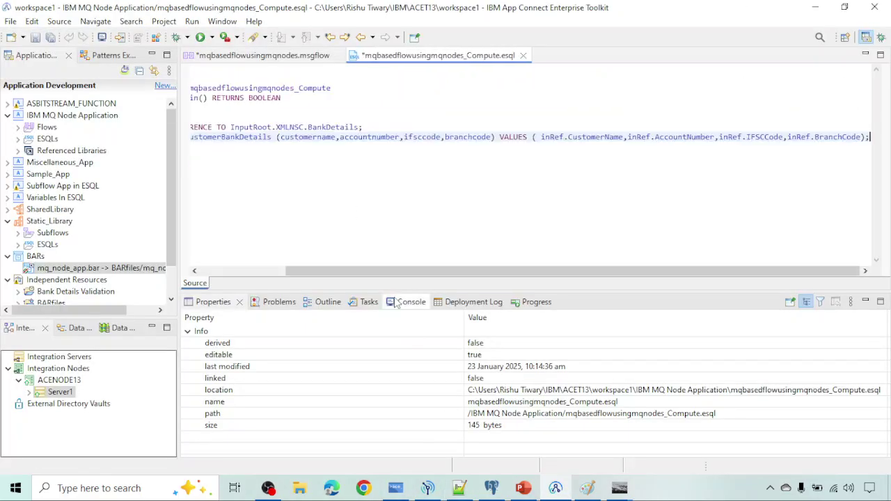
left_click(250, 271)
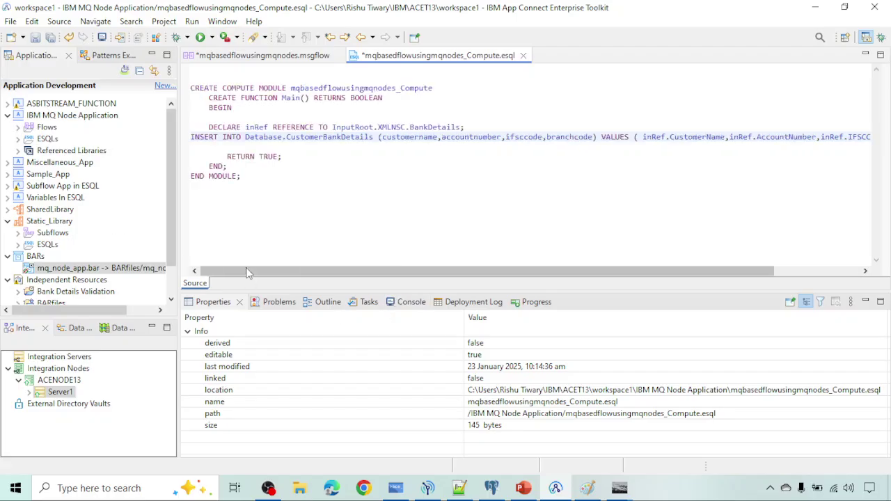
left_click(191, 137)
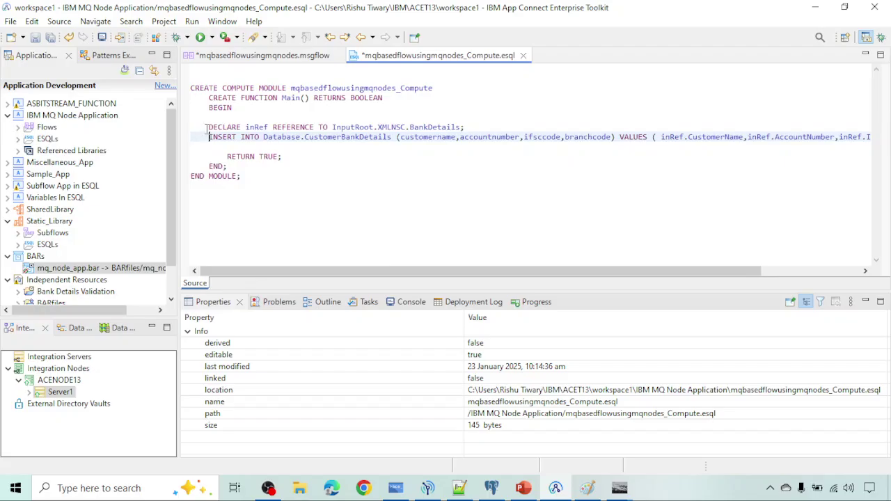
Step: Examine the inRef declaration and its InputRoot.XMLNSC.BankDetails path in the Compute ESQL
left_click(207, 127)
left_click_drag(209, 127, 239, 128)
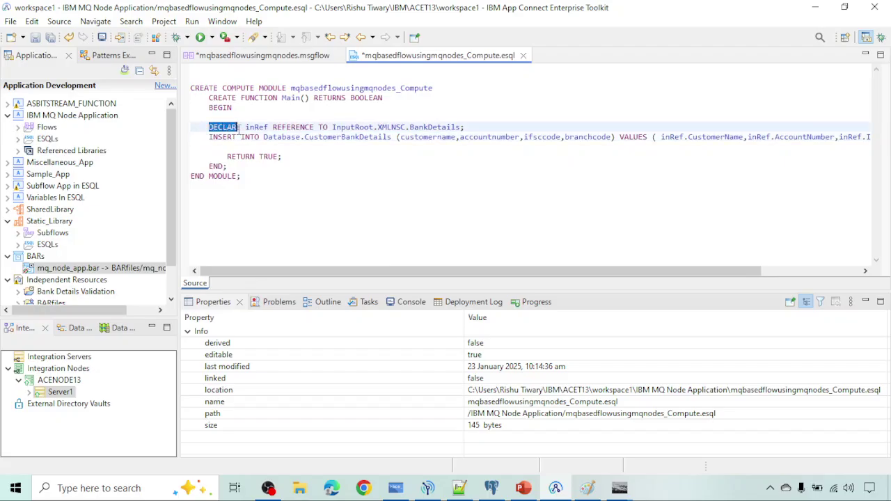
double_click(256, 128)
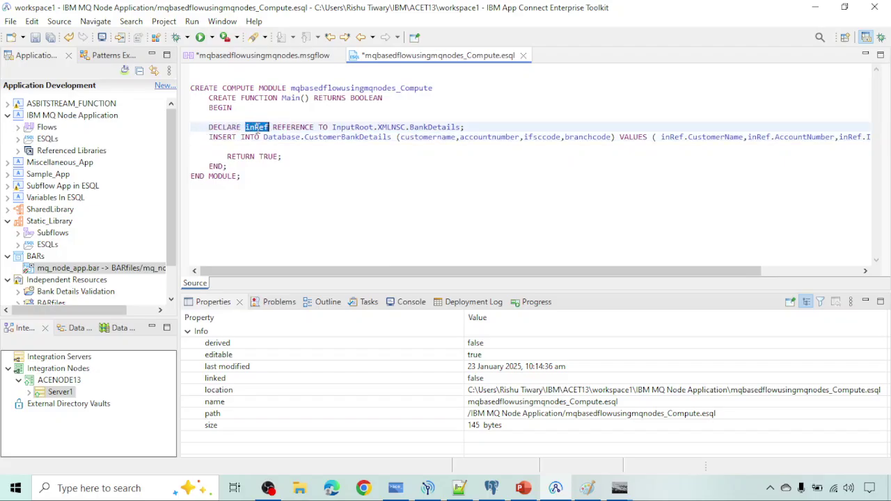
double_click(289, 128)
left_click_drag(332, 128, 462, 128)
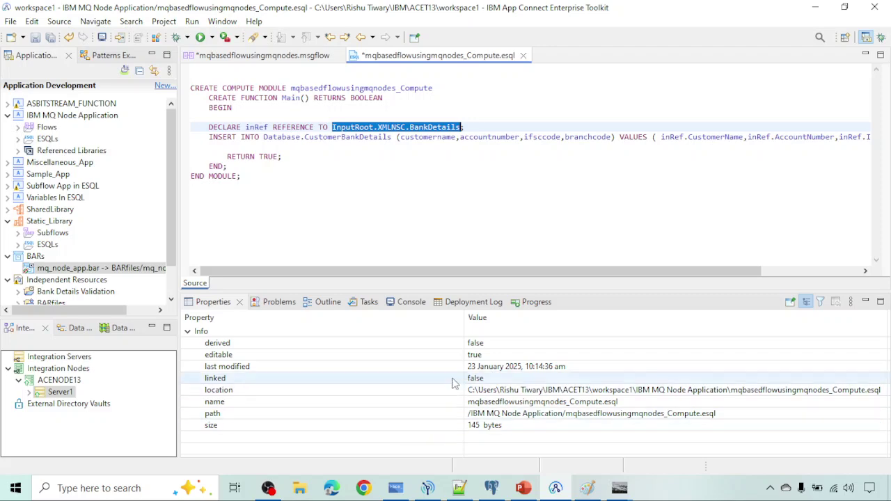
Step: Switch to Notepad++, review the CustomerName, AccountNumber, IFSCCode and BranchCode elements in BankDetails.xml, and return to the ESQL editor
left_click(459, 489)
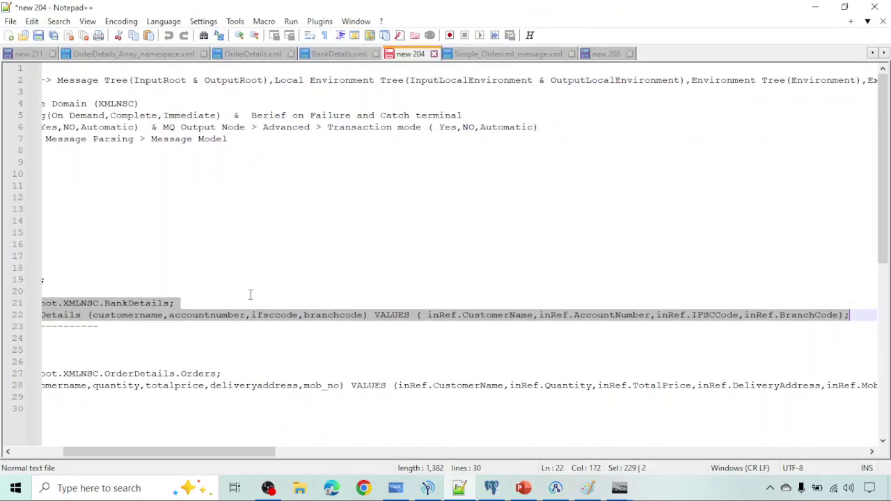
left_click(341, 56)
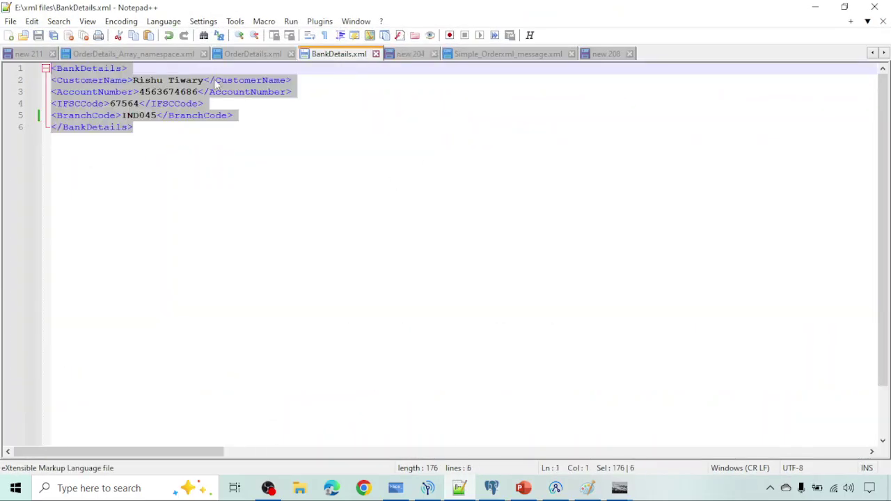
double_click(100, 82)
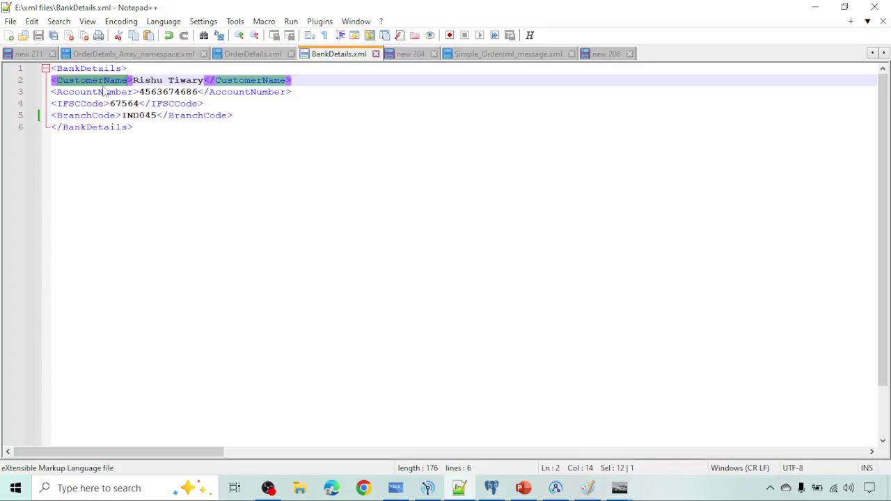
double_click(154, 92)
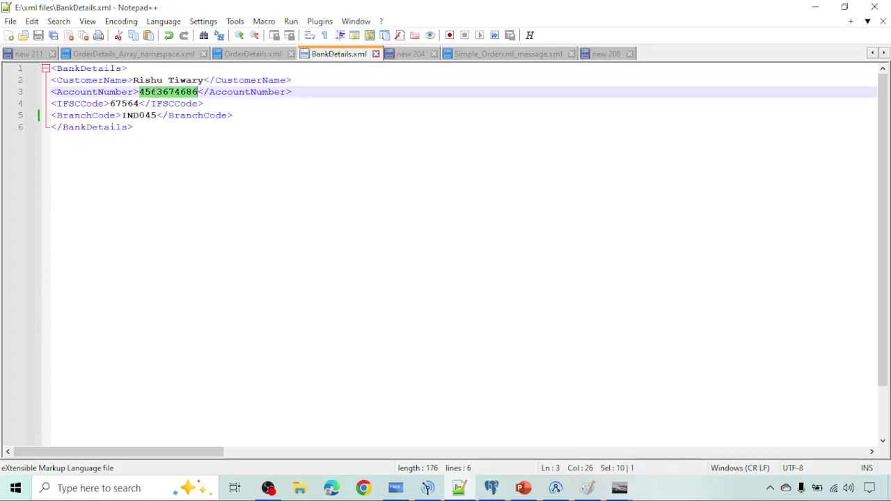
double_click(123, 104)
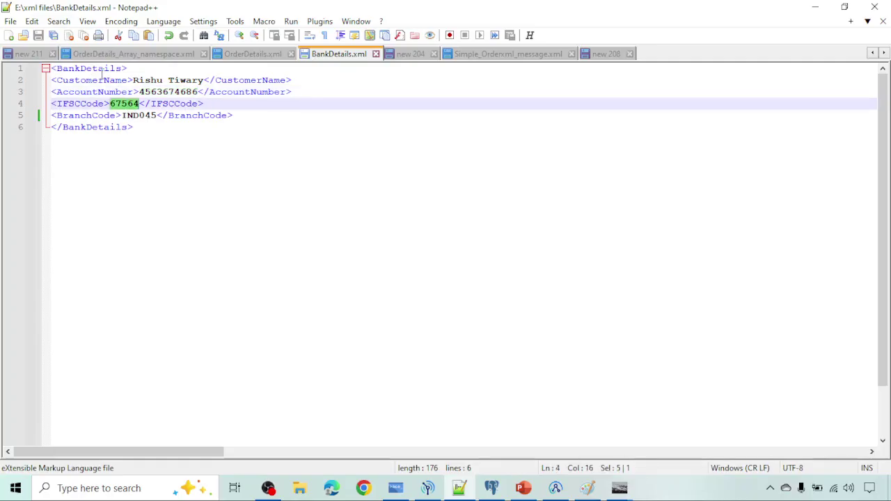
double_click(137, 115)
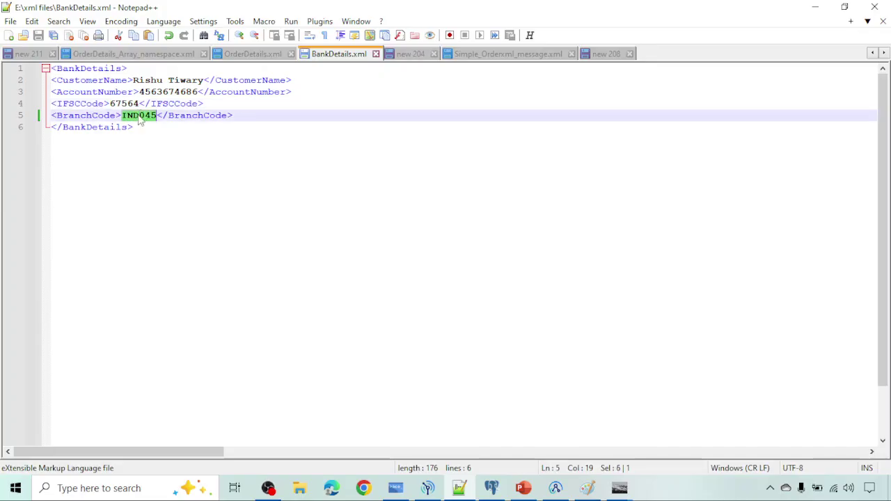
left_click(460, 489)
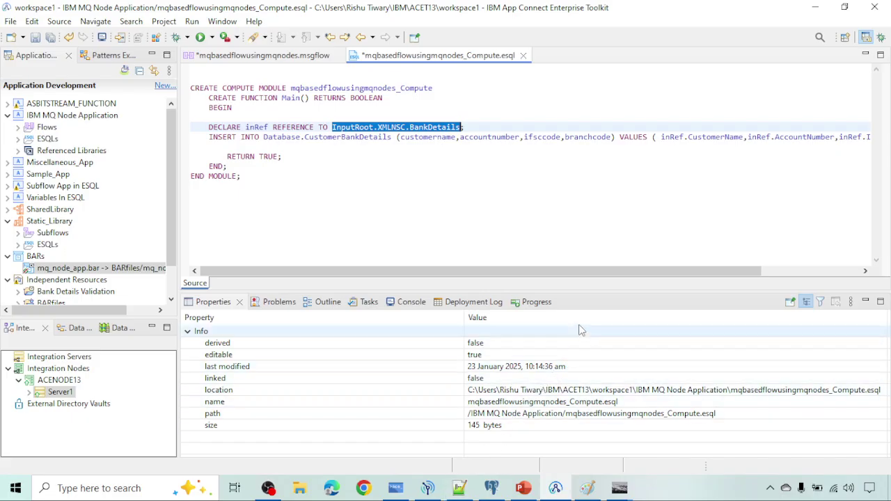
Step: Examine the INSERT statement's target table, column list and inRef values, checking them against BankDetails.xml in Notepad++
scroll(571, 272, "right", 5)
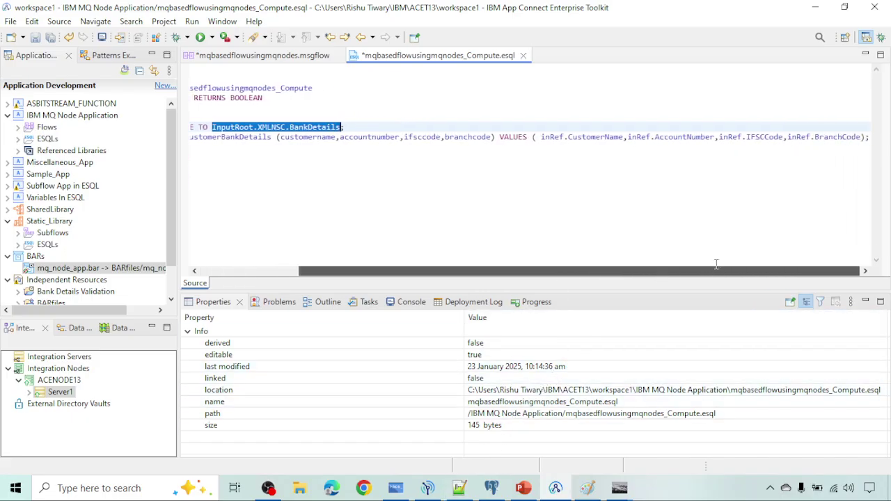
scroll(421, 150, "left", 4)
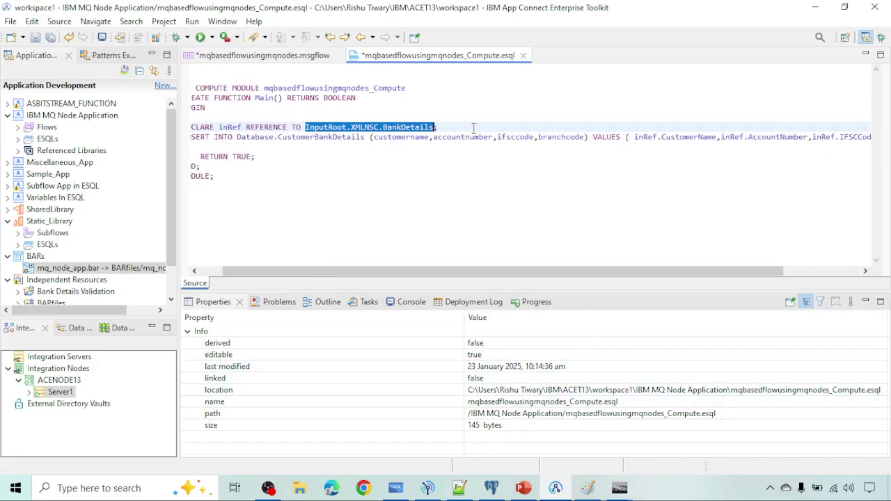
double_click(293, 137)
double_click(339, 137)
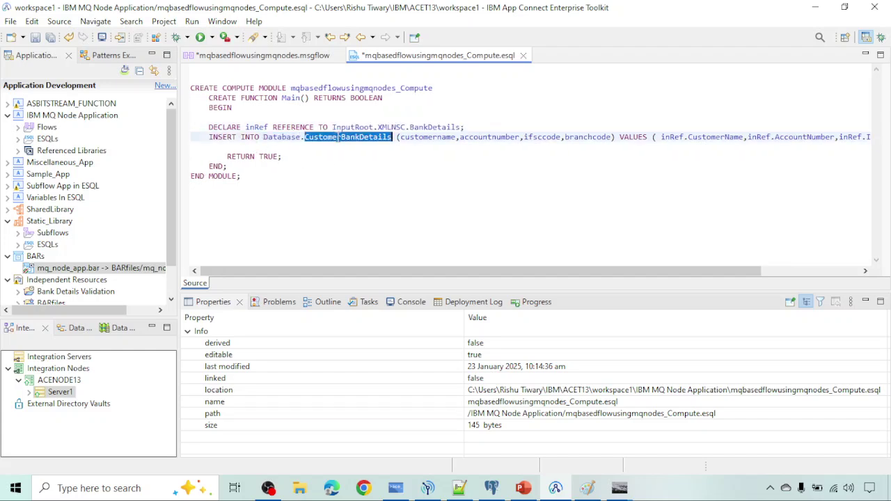
left_click_drag(400, 137, 610, 137)
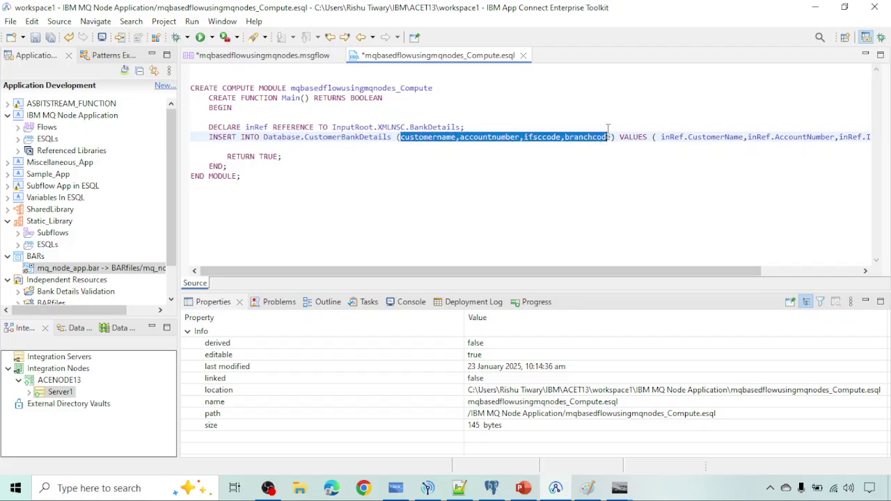
scroll(608, 132, "right", 4)
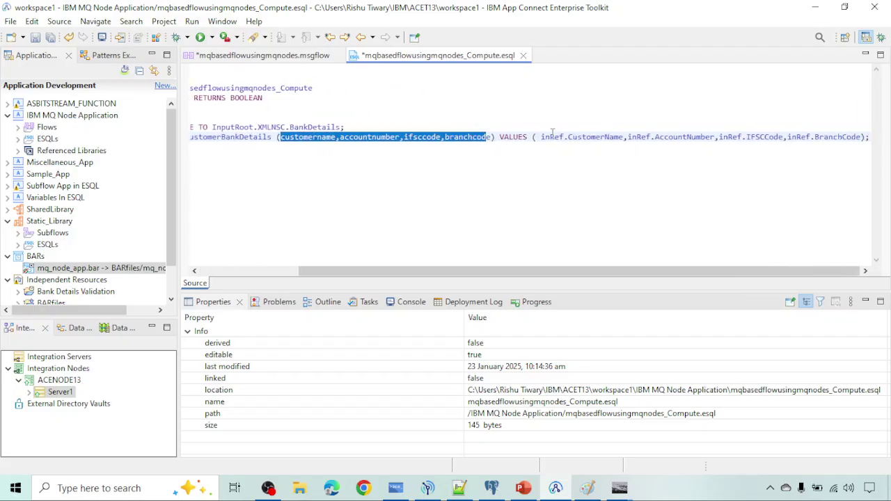
left_click_drag(542, 138, 625, 139)
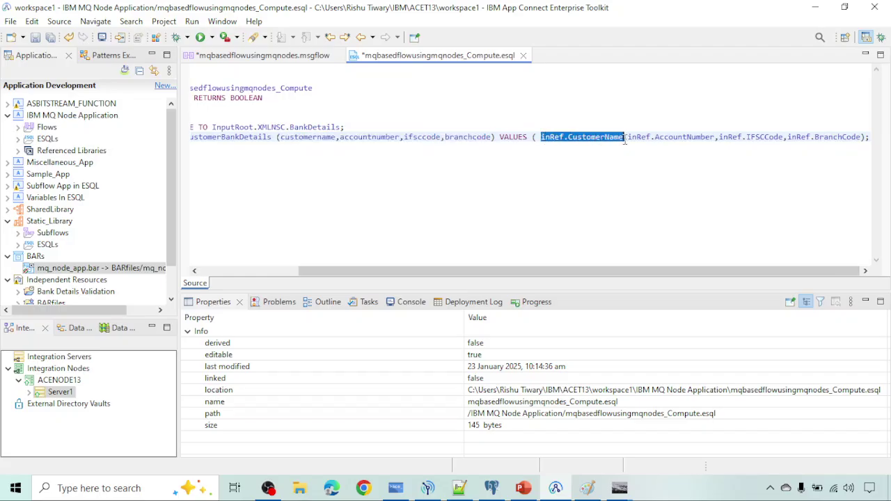
left_click(459, 488)
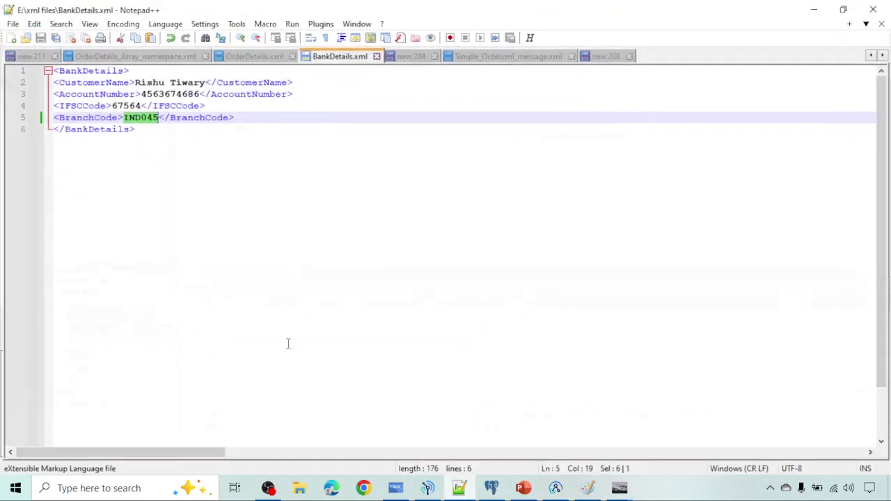
left_click(468, 492)
scroll(422, 252, "left", 3)
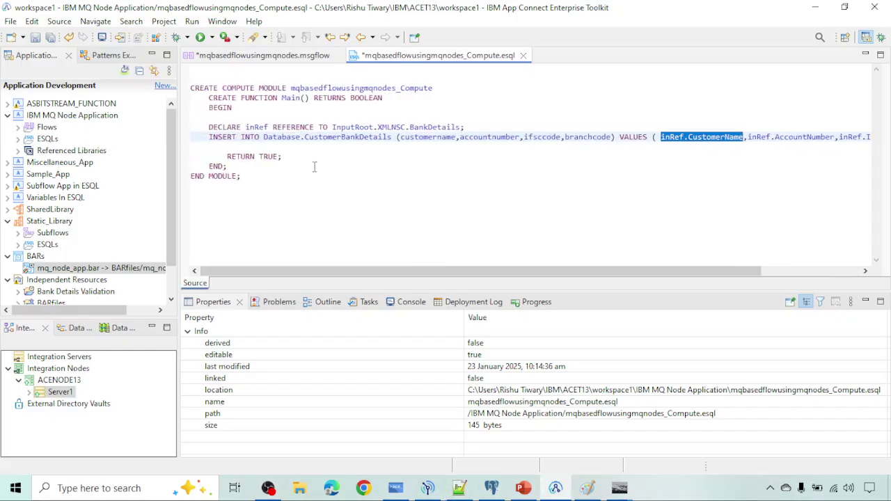
Step: Add a line below the INSERT statement and start an assignment with SET OutputRoot.MQMD
left_click(282, 148)
key("Return")
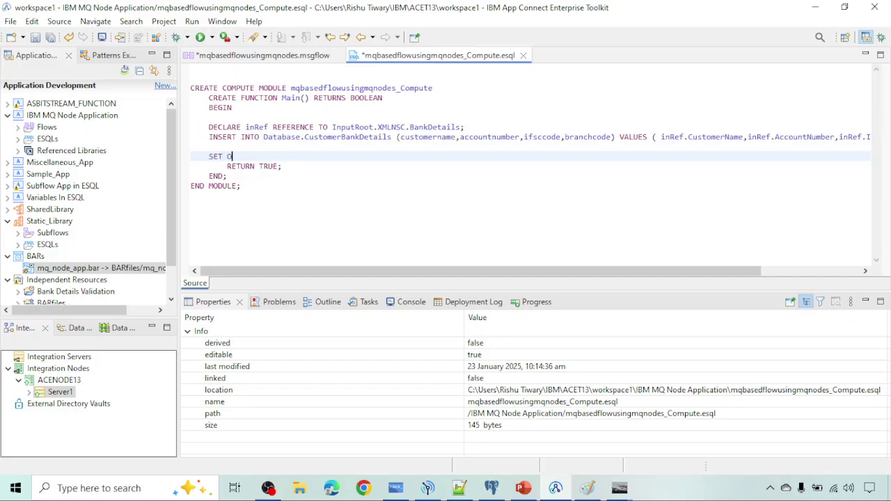
type("SET Ou")
key("ctrl+space")
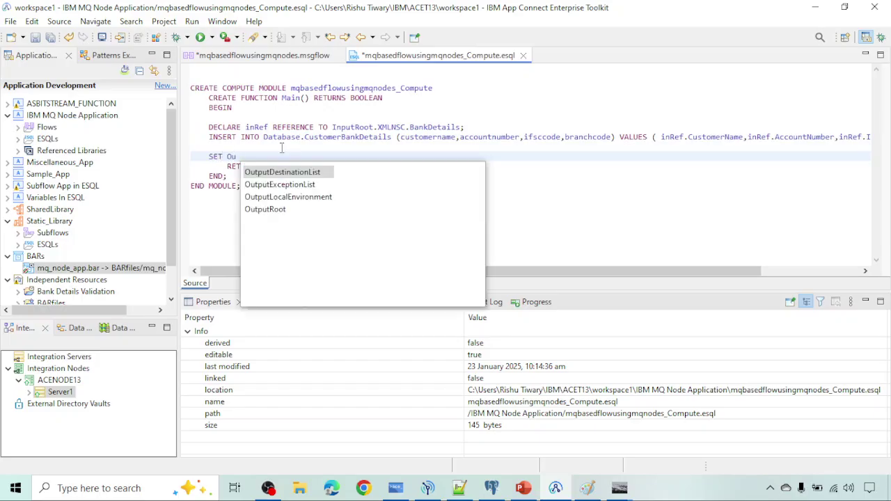
key("Down")
key("Down")
key("Down")
key("Return")
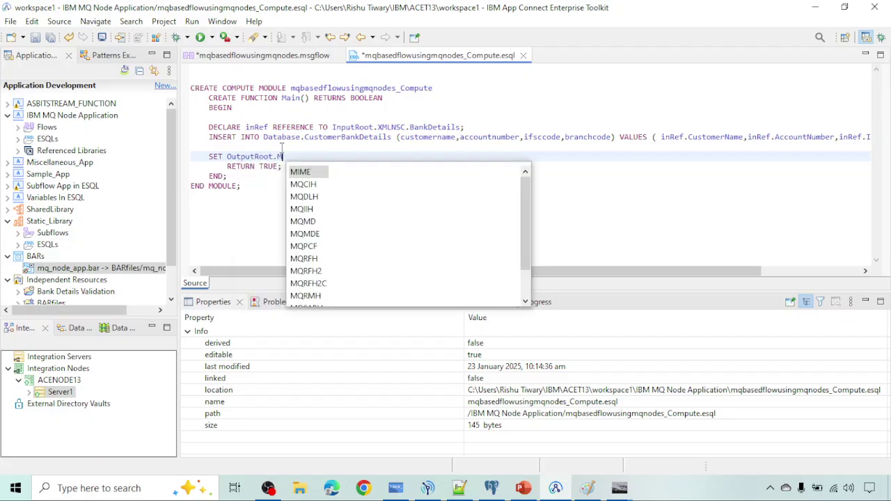
type("QMD")
key("Return")
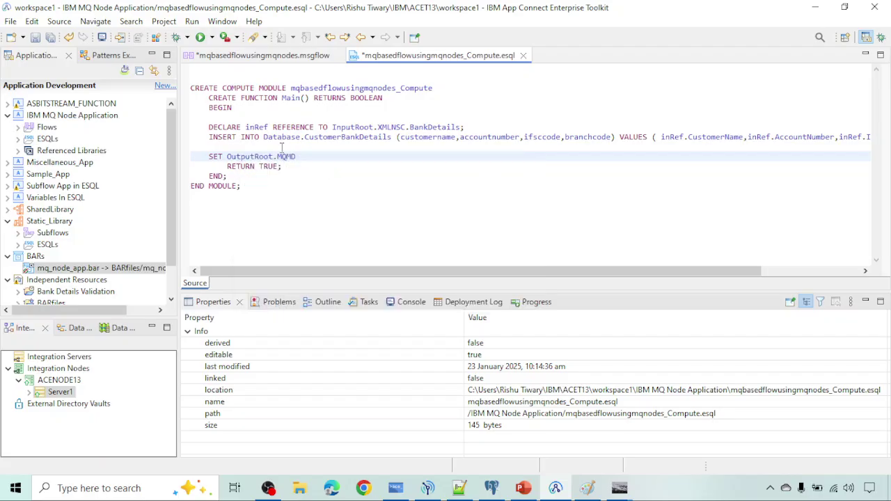
Step: Complete the OutputRoot.MQMD assignment with = InputRoot.MQMQ; and save the ESQL file
type("= OU")
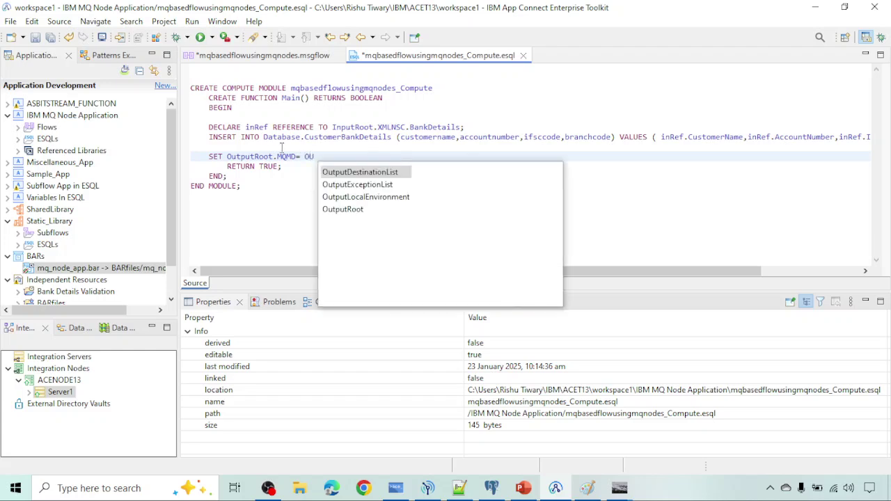
key("Up")
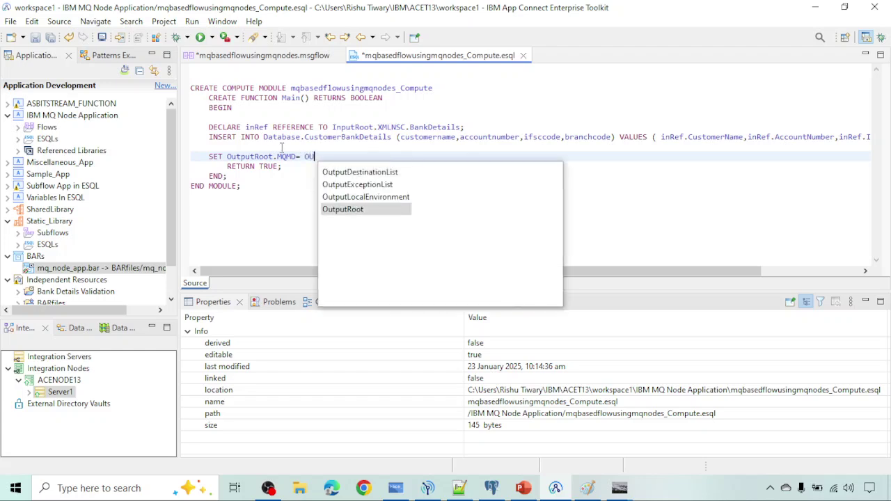
key("BackSpace")
key("BackSpace")
type("IN")
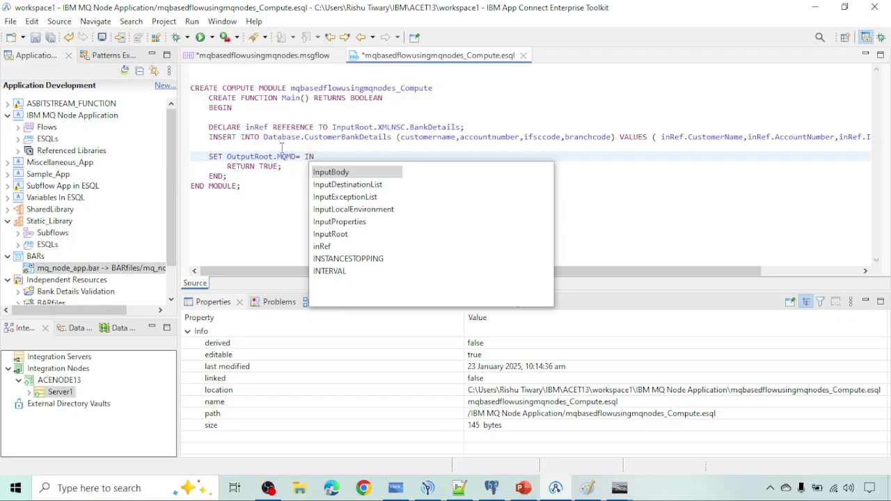
key("Up")
key("Up")
key("Up")
key("Up")
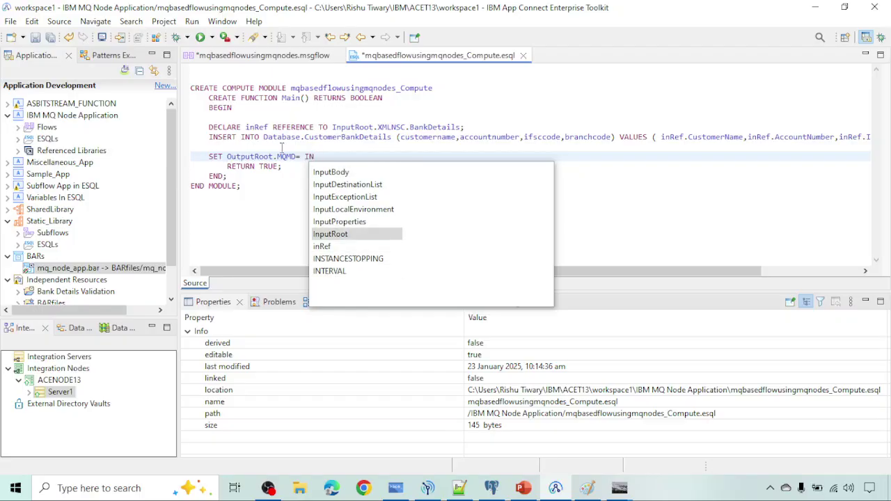
key("Return")
type(".")
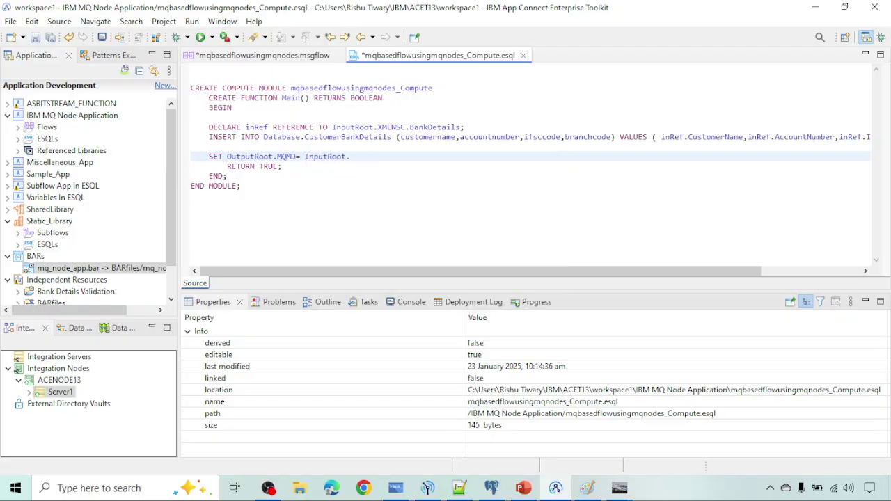
type("MQ")
key("ctrl+space")
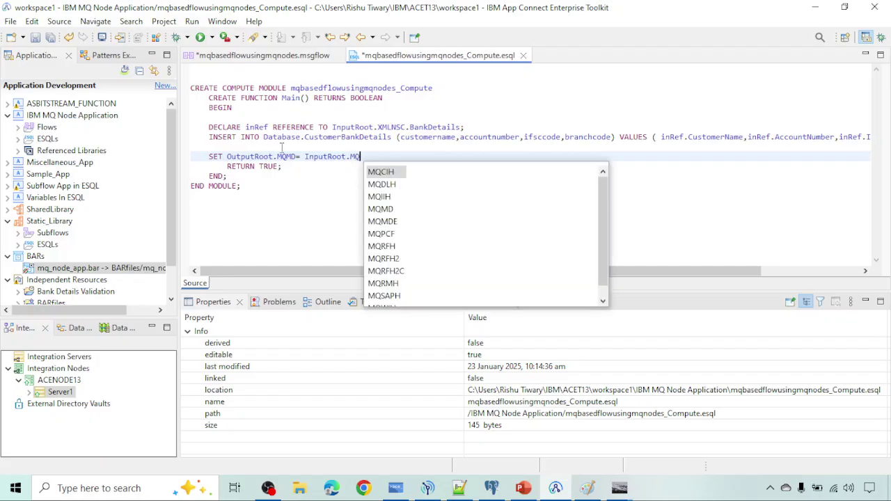
type("MQ")
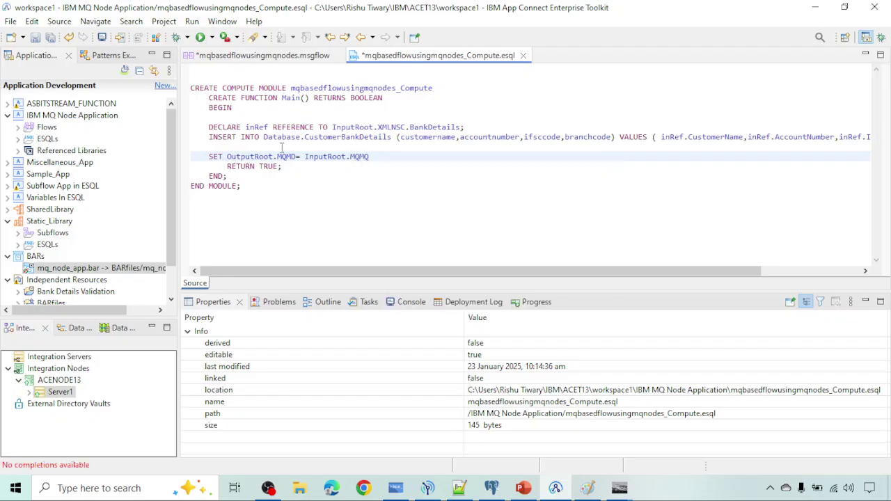
type(";")
key("ctrl+s")
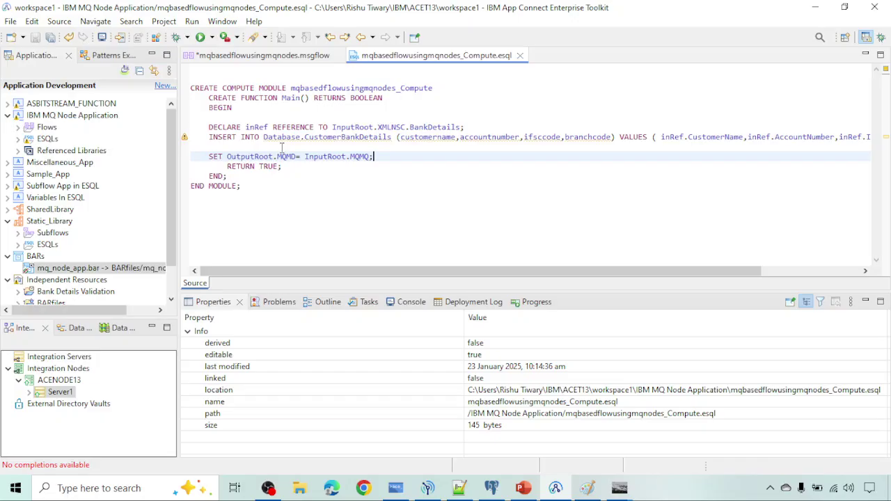
Step: Start another assignment below the MQMD line with SET OutputRoot.XMLNSC
left_click_drag(226, 156, 297, 157)
left_click(387, 161)
key("Return")
type("SET ")
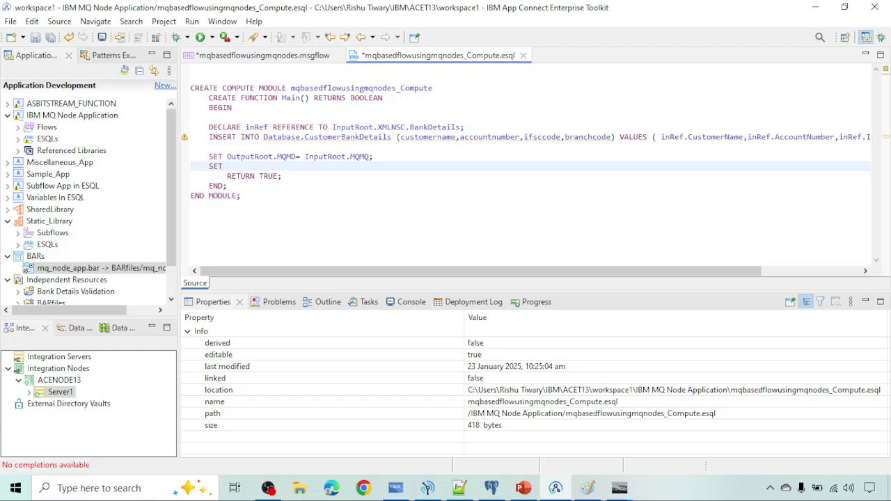
type("Ou")
key("ctrl+space")
key("Down")
key("Down")
key("Down")
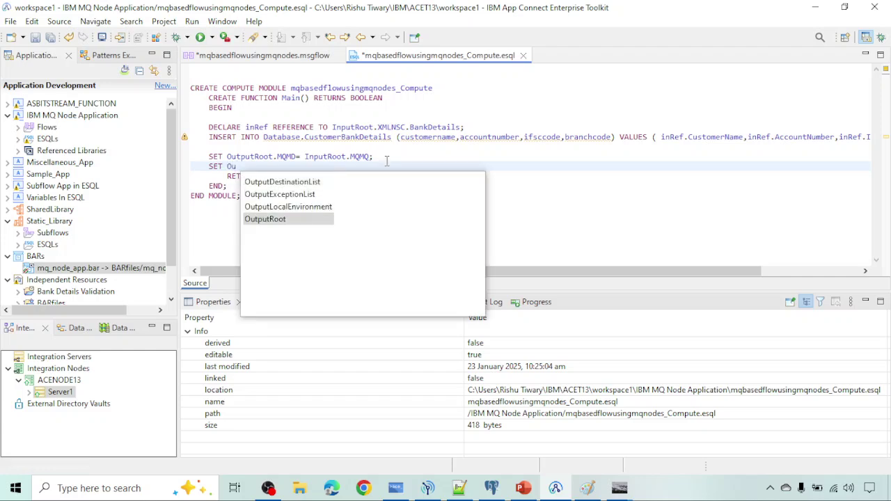
key("Return")
type(".XM")
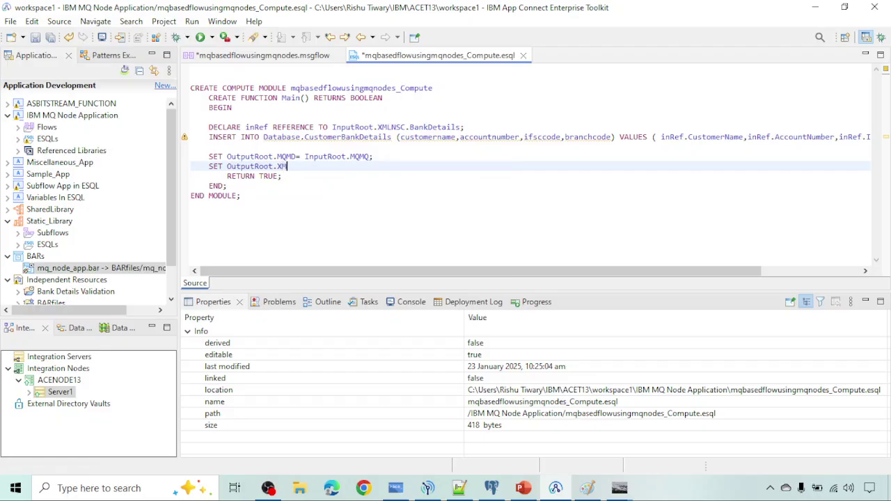
key("ctrl+space")
key("Down")
key("Down")
key("Return")
Step: Extend the assignment to OutputRoot.XMLNSC.MQ.Response = 'Data has been inserted successfully, leaving the string open
type(".MQ.Response = 'Data has been")
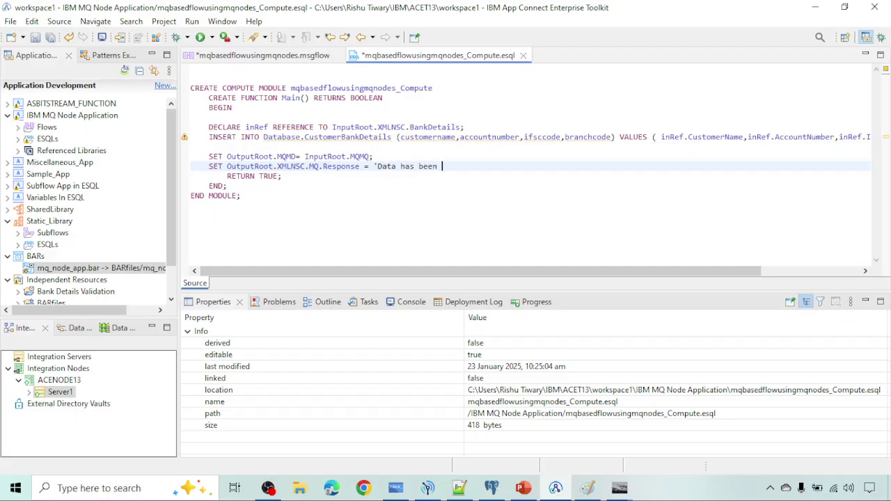
type(" inserted sucessf")
key("BackSpace")
key("BackSpace")
key("BackSpace")
key("BackSpace")
type("cessfully")
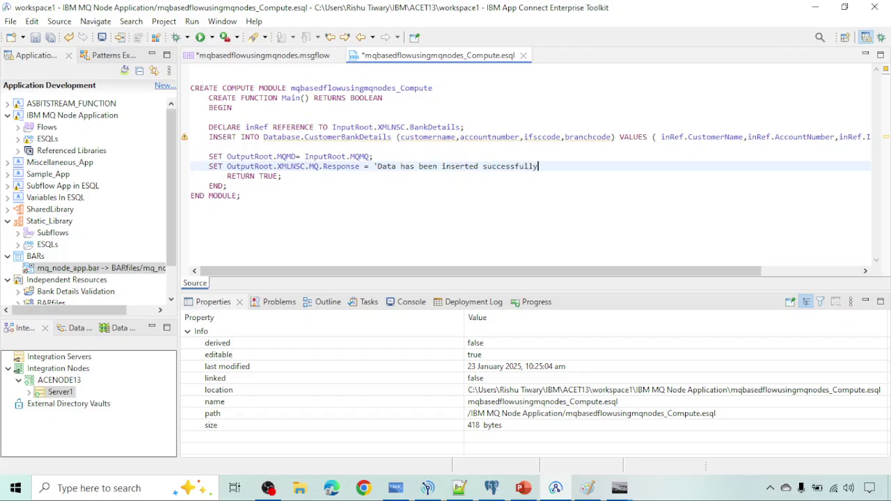
Step: Finish the response string with to table CustomerBankDetails'; by copying the table name from the INSERT statement, and save the ESQL file
type(" to table")
double_click(332, 137)
key("ctrl+c")
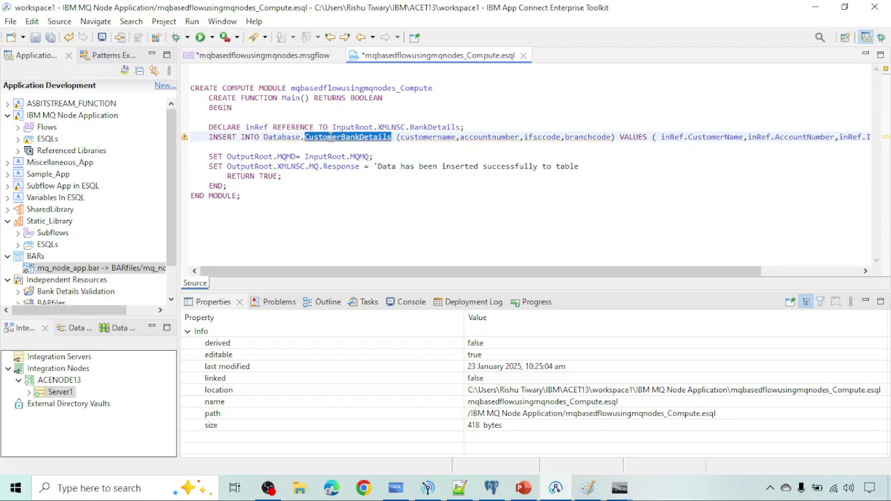
left_click(607, 169)
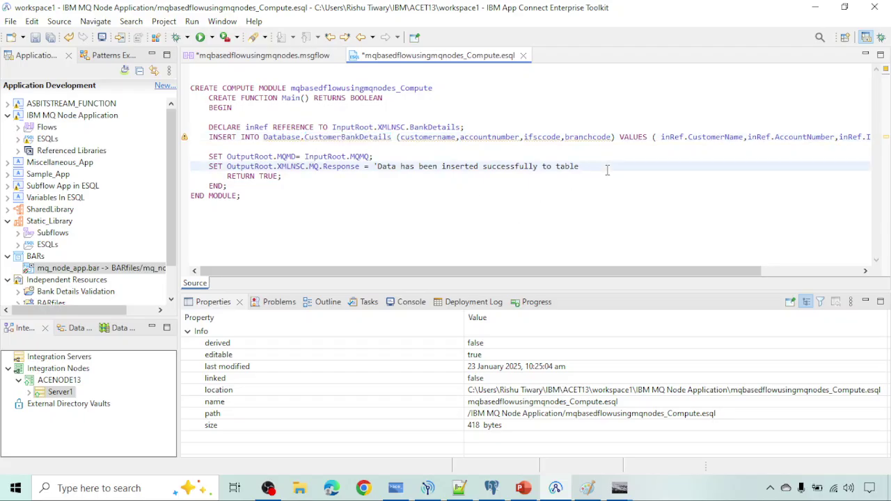
key("ctrl+v")
type("';")
key("ctrl+s")
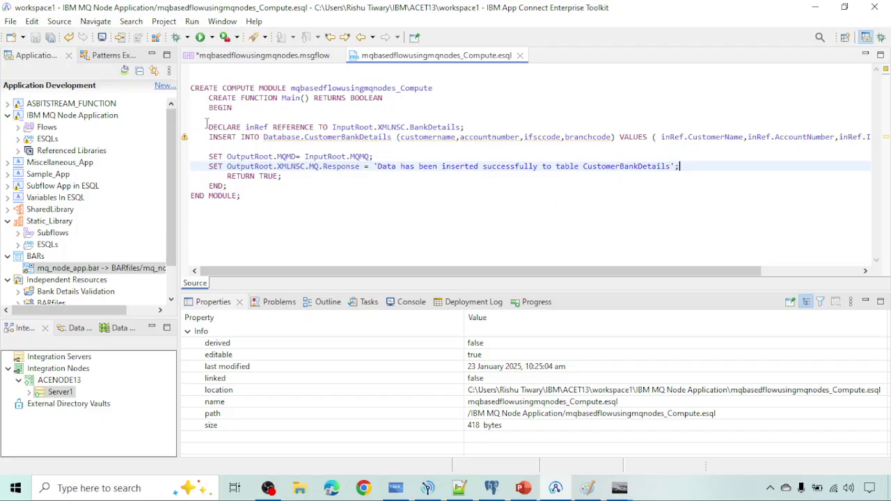
Step: Review the DECLARE inRef and INSERT statements, checking them against BankDetails.xml in Notepad++
left_click_drag(208, 126, 391, 136)
double_click(452, 127)
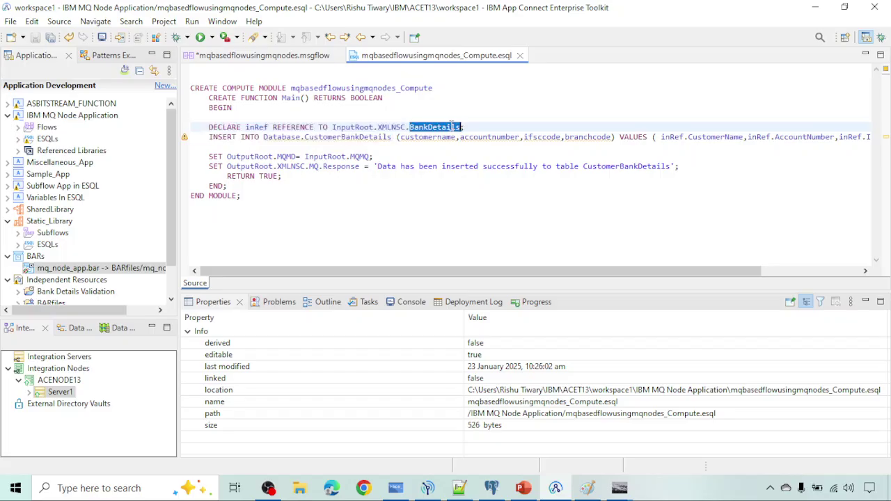
left_click_drag(210, 136, 368, 144)
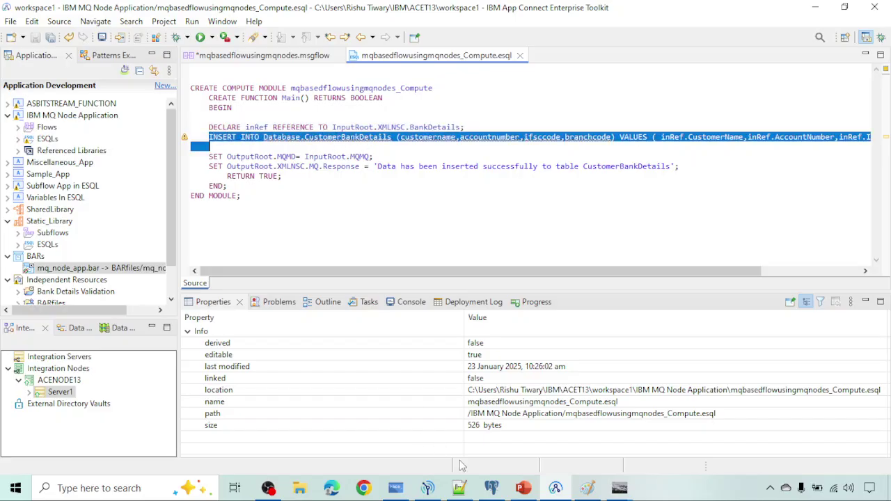
left_click(458, 488)
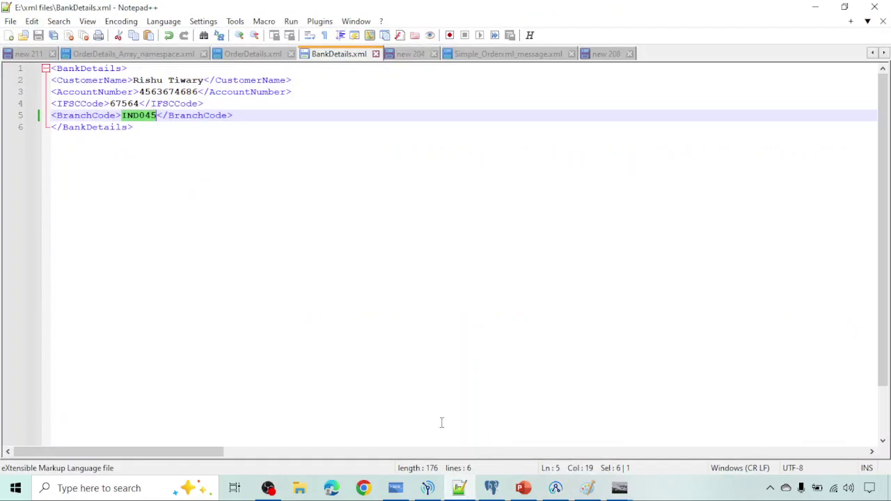
left_click(458, 488)
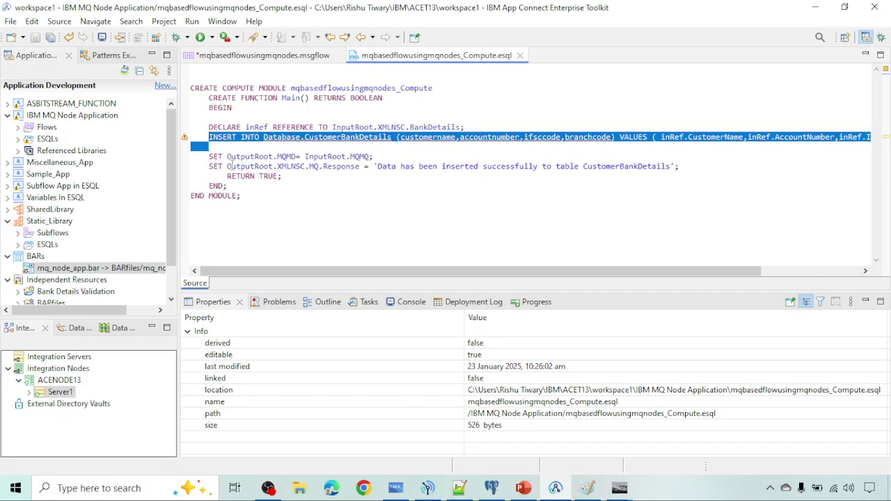
Step: Examine the OutputRoot.MQMD assignment and each part of the OutputRoot.XMLNSC.MQ.Response assignment
left_click(209, 157)
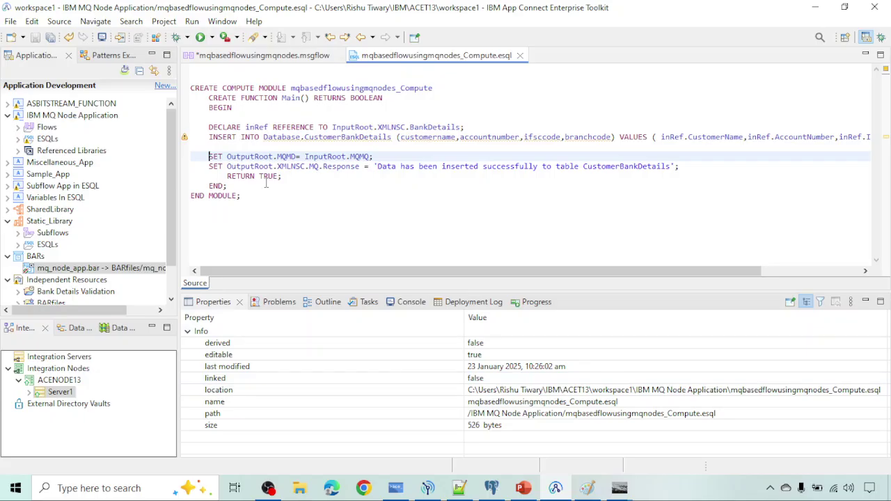
left_click_drag(227, 156, 298, 157)
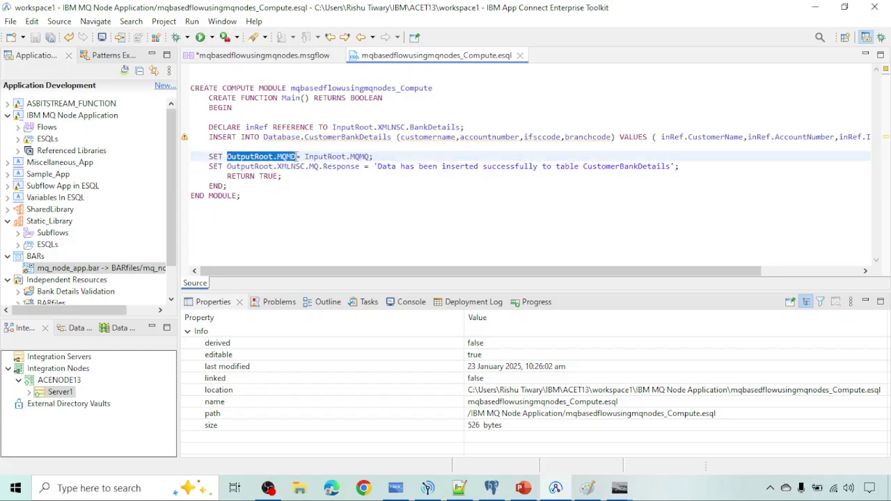
left_click(227, 166)
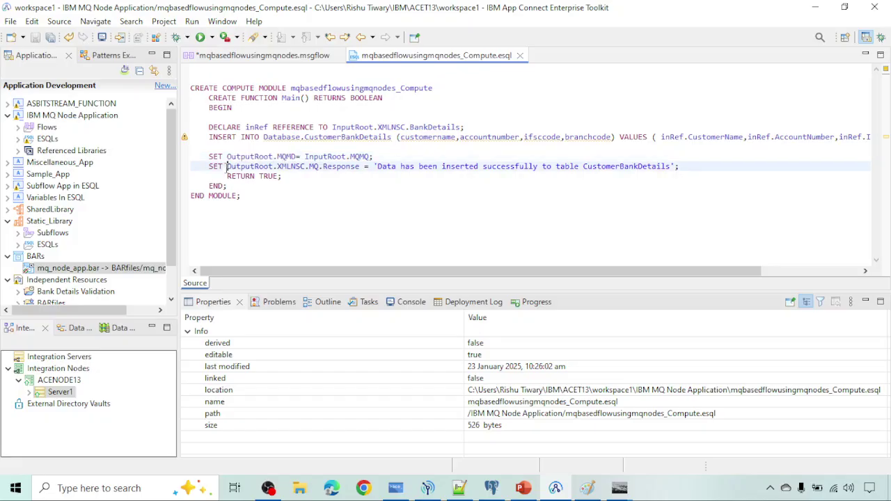
left_click_drag(227, 166, 274, 167)
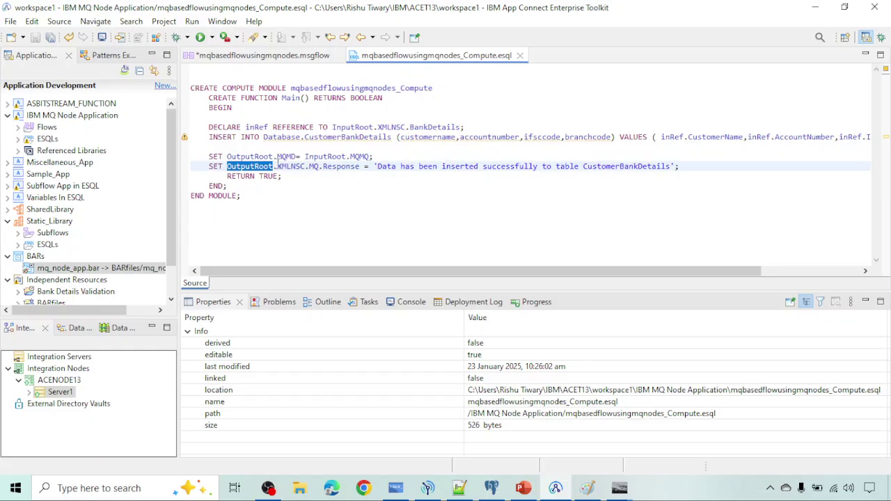
double_click(285, 166)
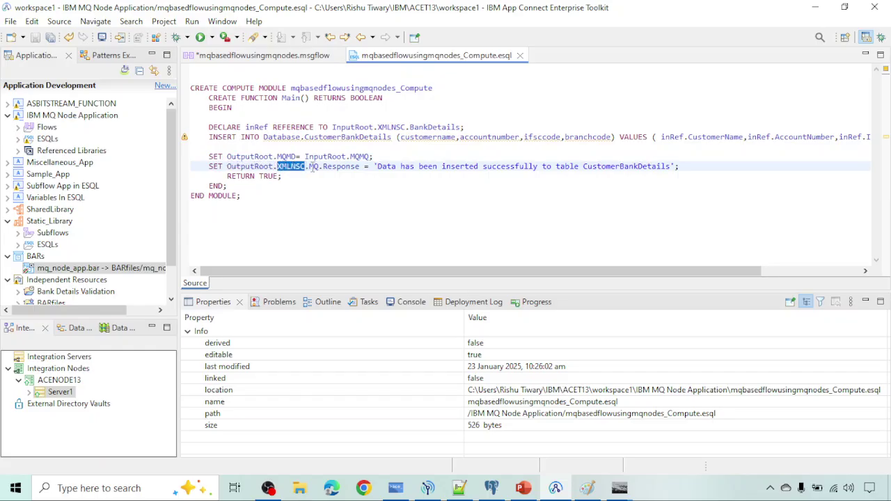
left_click(318, 166)
left_click_drag(339, 168, 680, 166)
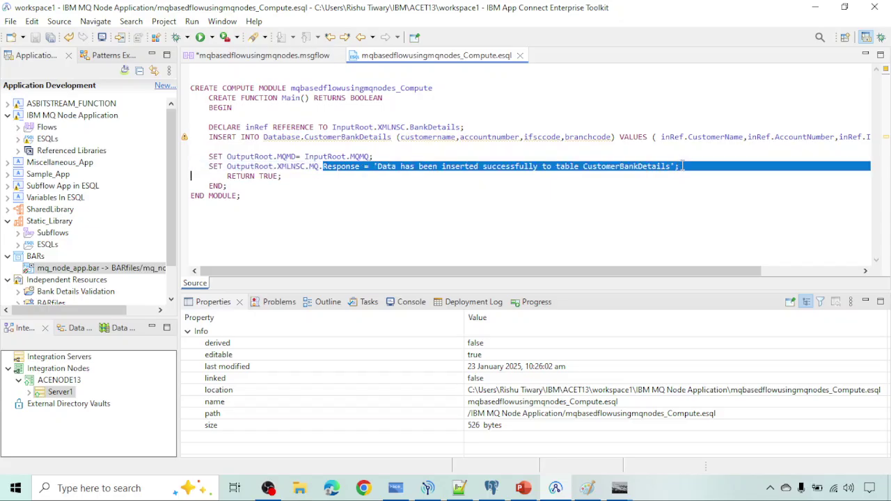
left_click(681, 166)
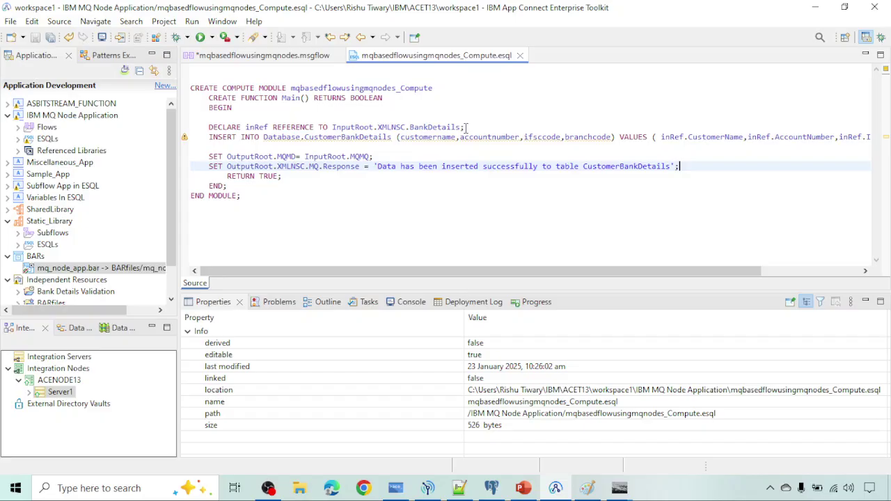
Step: Close the ESQL file and check the Compute node's data source
left_click(520, 56)
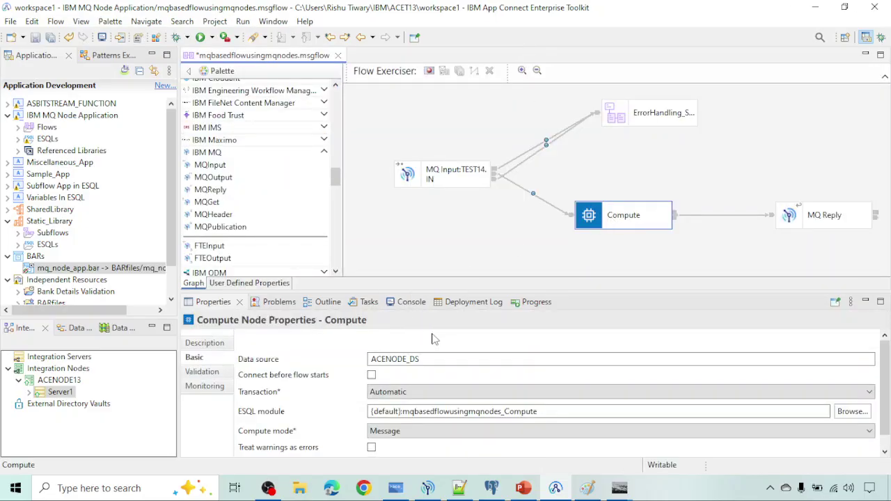
left_click_drag(423, 359, 363, 359)
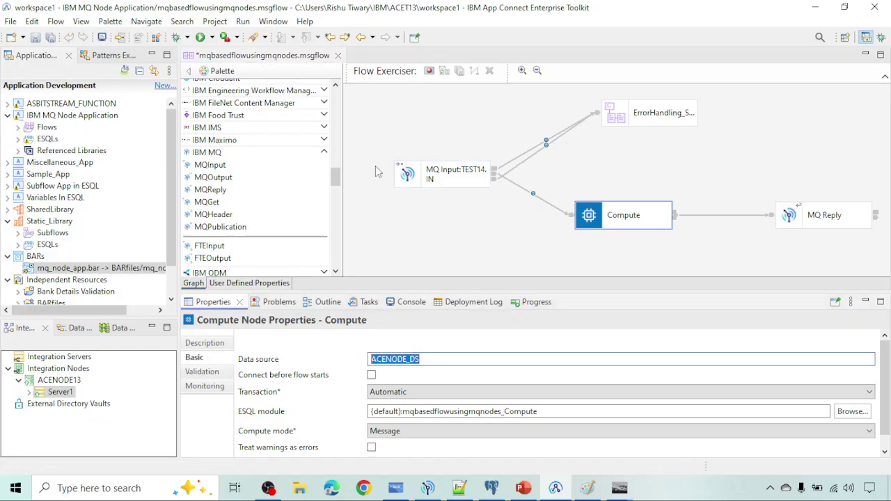
Step: Build and save mq_node_app.bar, saving mqbasedflowusingmqnodes.msgflow and accepting the override of configurable properties
left_click(65, 269)
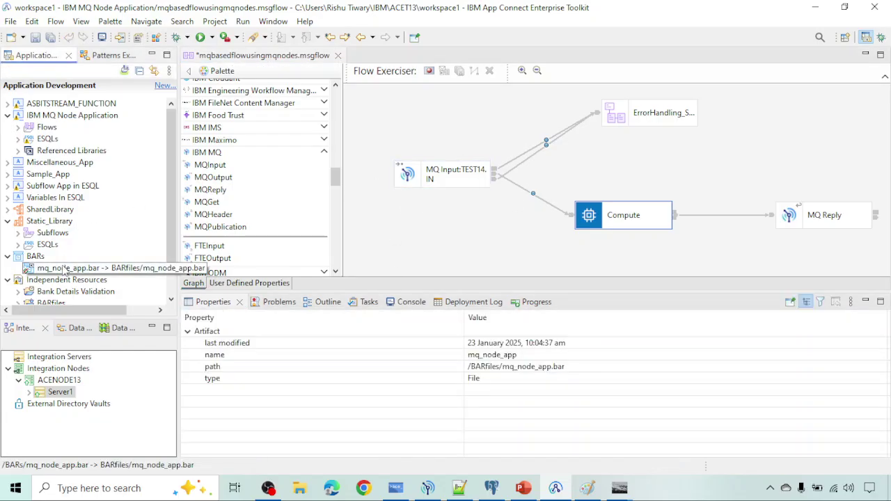
right_click(65, 269)
left_click(107, 355)
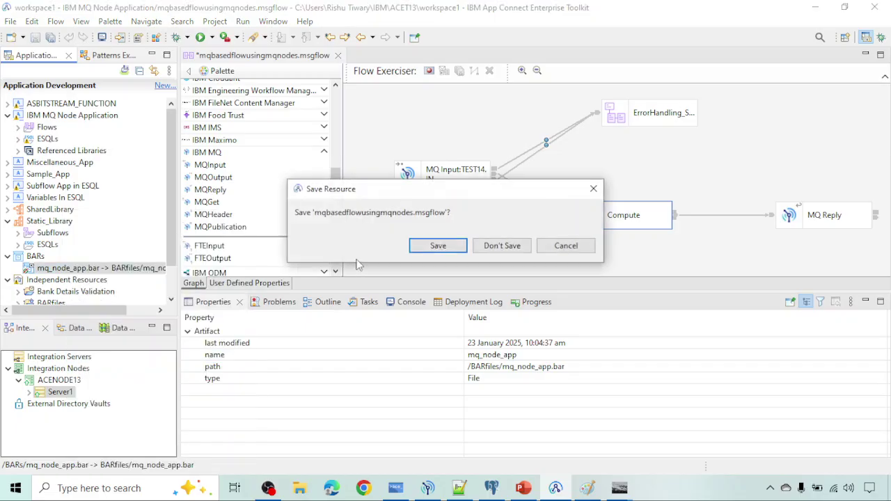
left_click(441, 248)
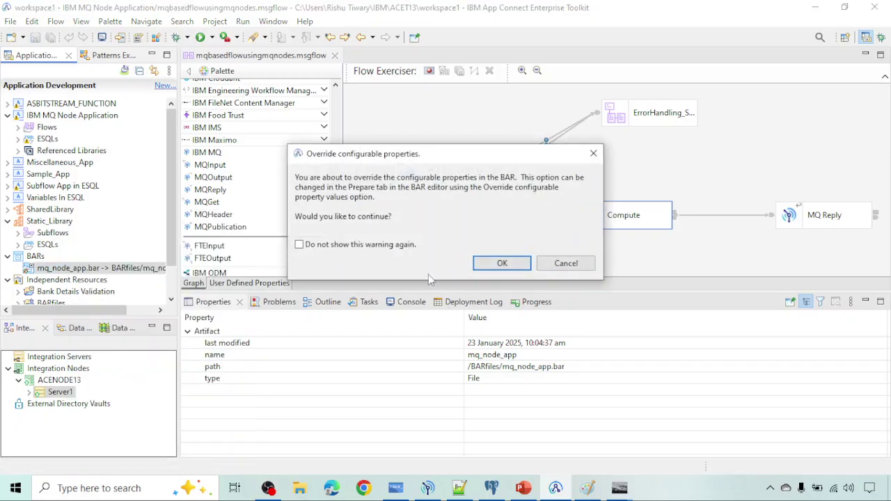
left_click(491, 265)
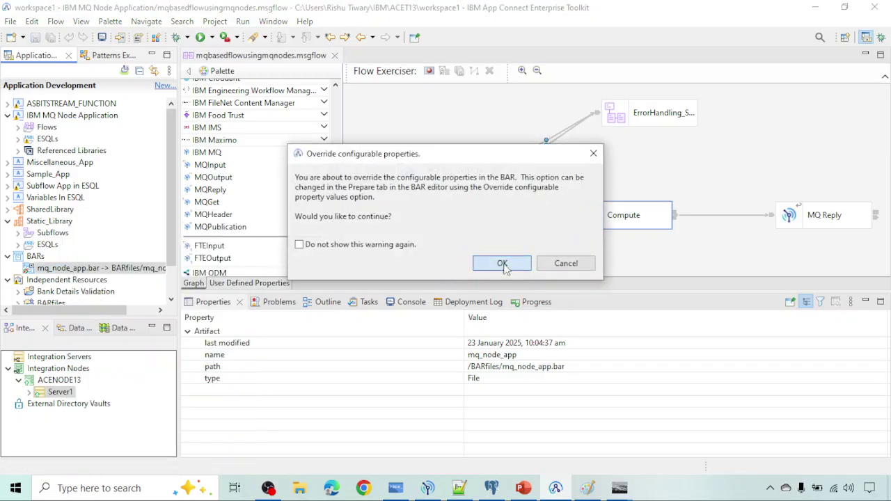
Step: Deploy mq_node_app.bar to Server1 under ACENODE13 and close the progress information
right_click(74, 271)
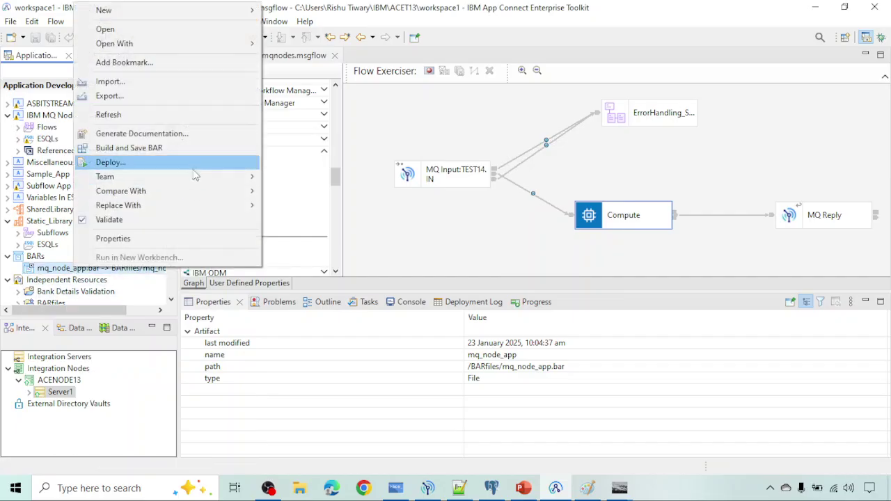
left_click(193, 164)
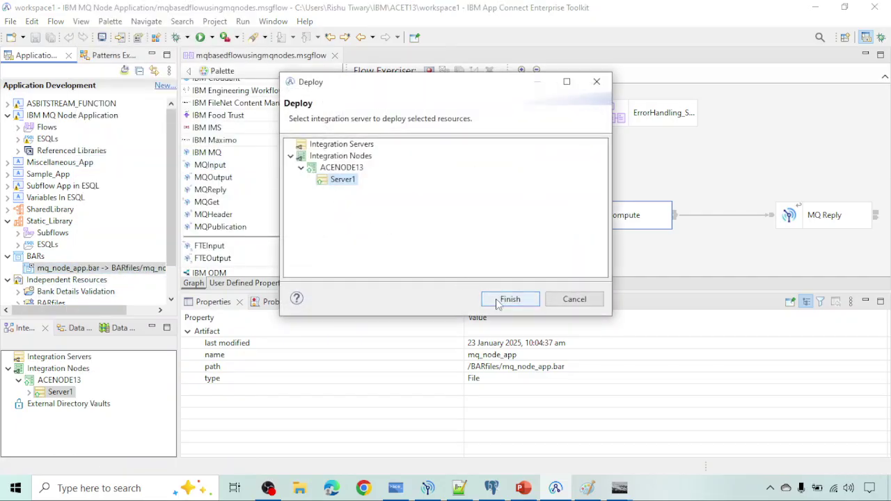
left_click(498, 304)
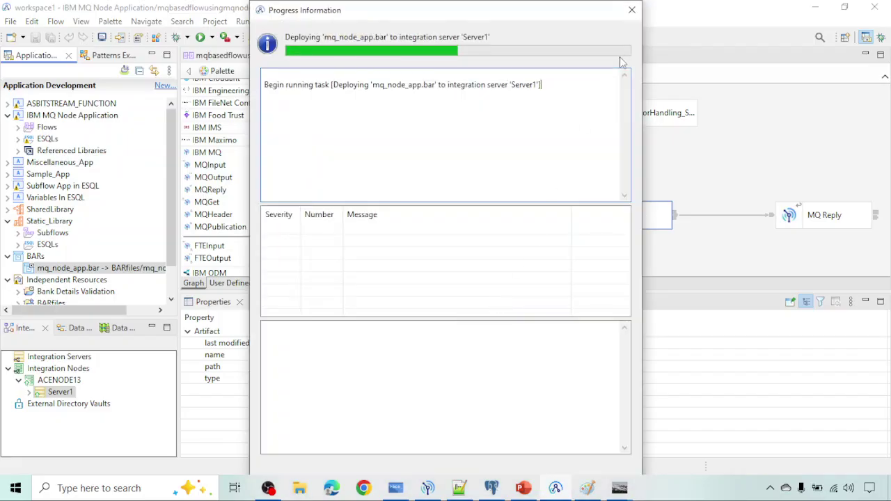
left_click(631, 10)
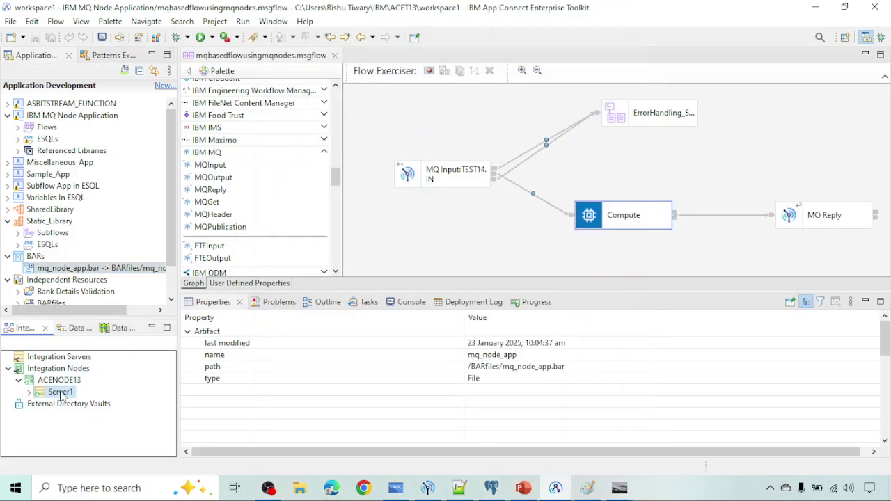
Step: Launch the debugger for Server1 using port 1234
right_click(60, 395)
left_click(120, 383)
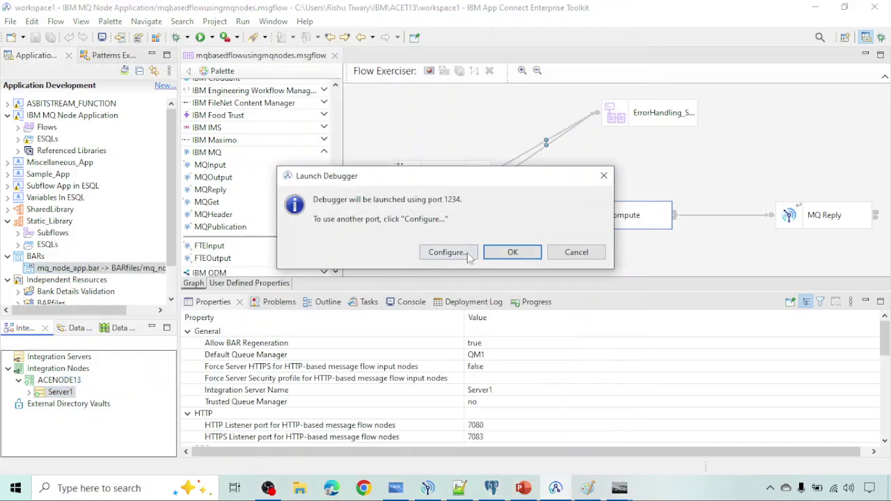
left_click(506, 256)
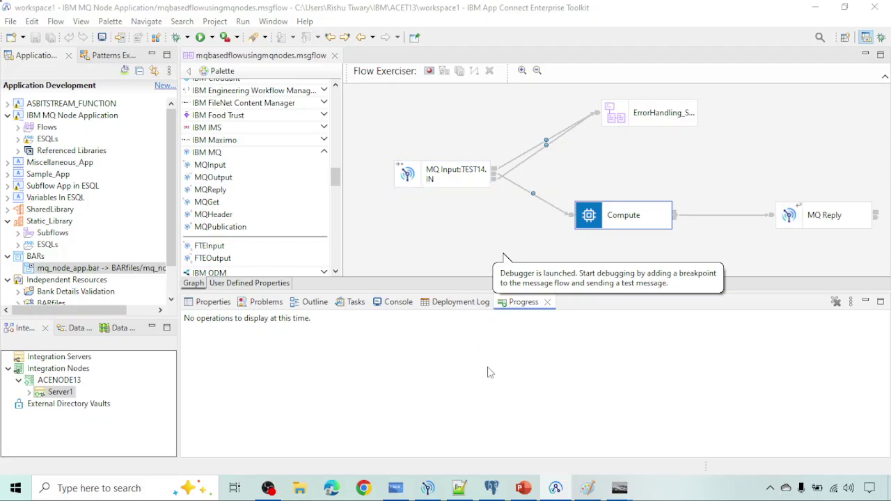
Step: Look over the asynchronous communication diagram in Paint and the BankDetails.xml message in Notepad++, returning to the message flow
left_click(591, 490)
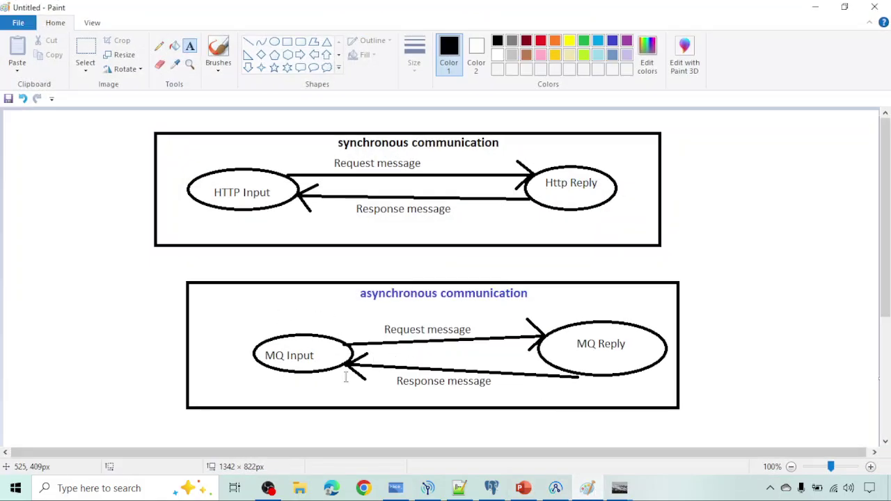
left_click(588, 491)
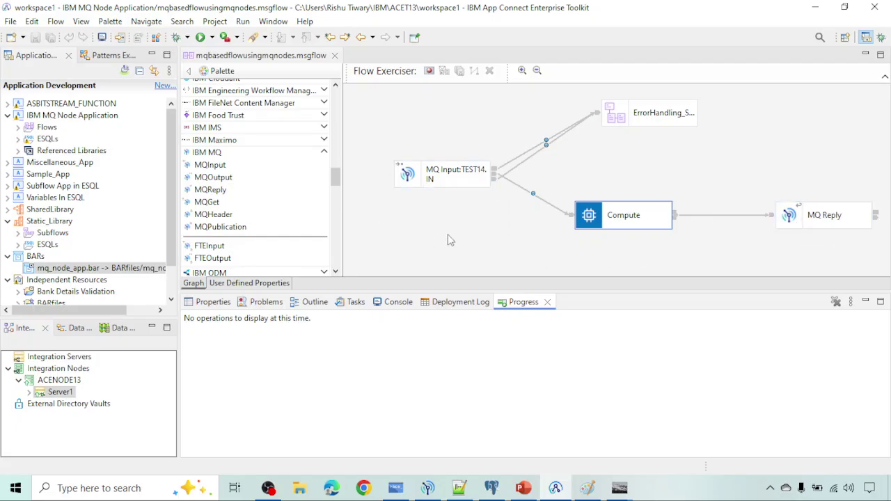
left_click(459, 488)
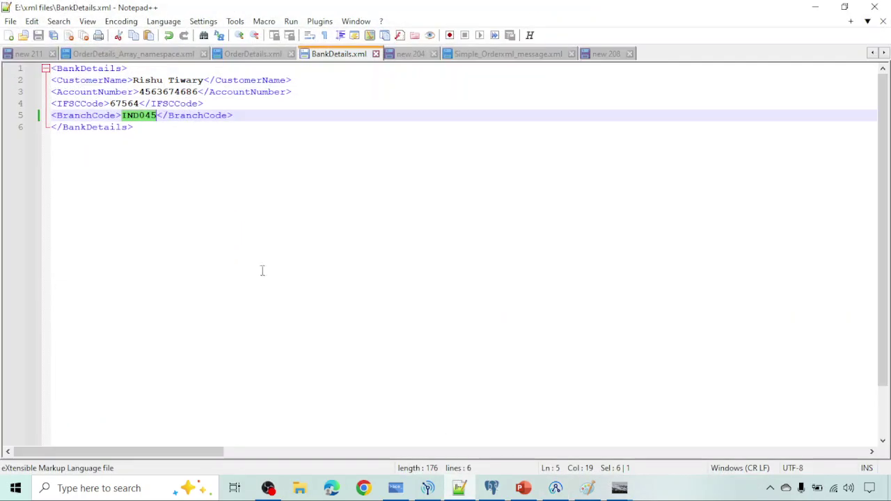
left_click(149, 142)
left_click_drag(149, 142, 54, 73)
left_click(458, 488)
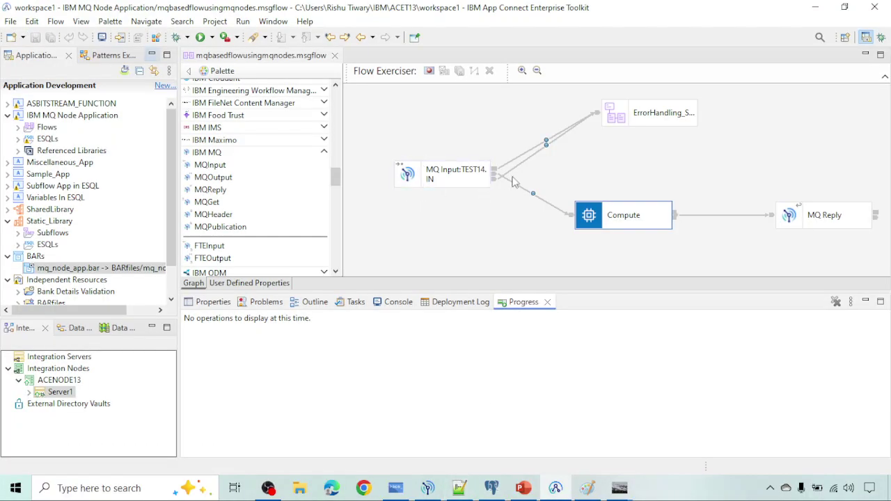
Step: Open the Compute node's ESQL to examine the DECLARE and INSERT statements, and switch to the CustomerBankDetails query in pgAdmin
left_click(537, 197)
double_click(619, 224)
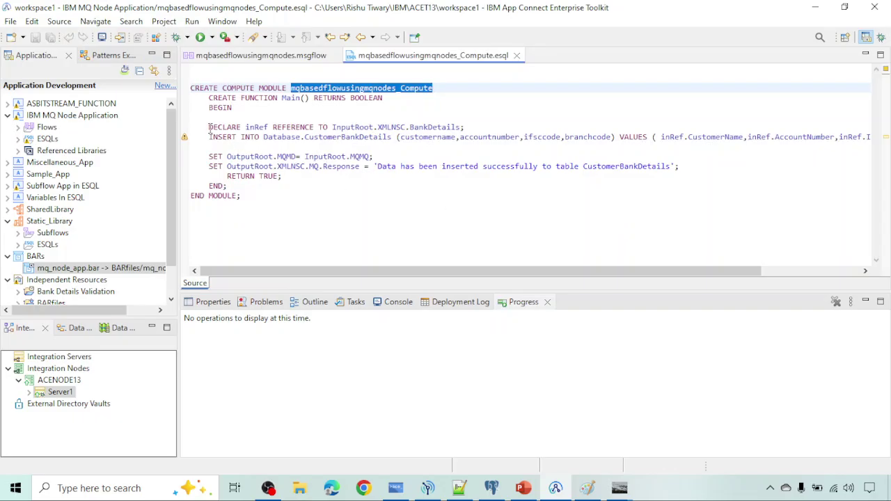
left_click_drag(209, 127, 512, 142)
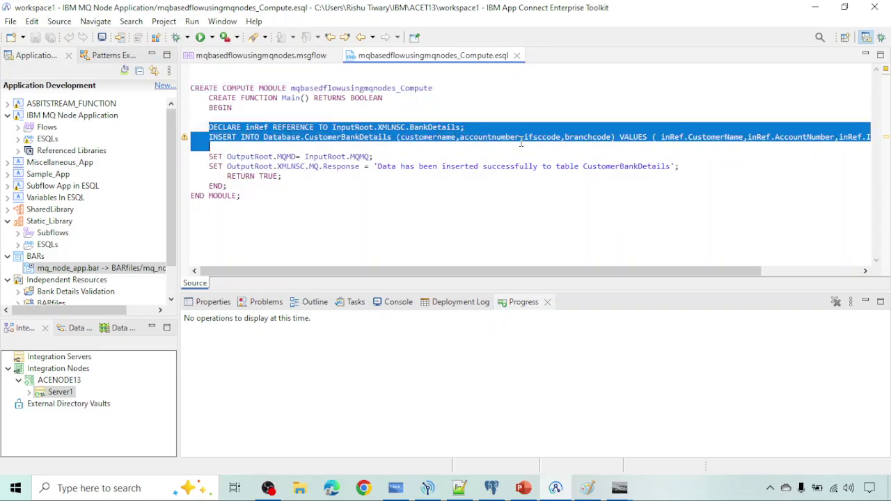
left_click(492, 488)
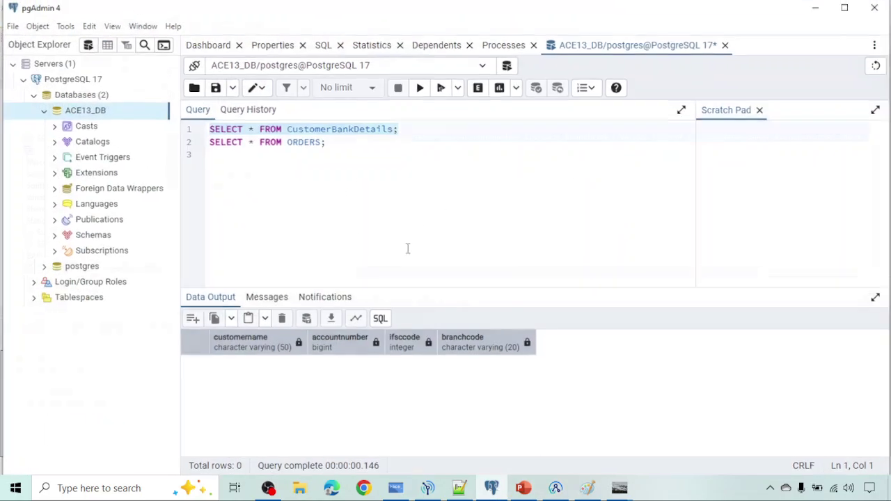
Step: Rerun the CustomerBankDetails query in pgAdmin and return to the Compute ESQL in the App Connect Toolkit
left_click(420, 87)
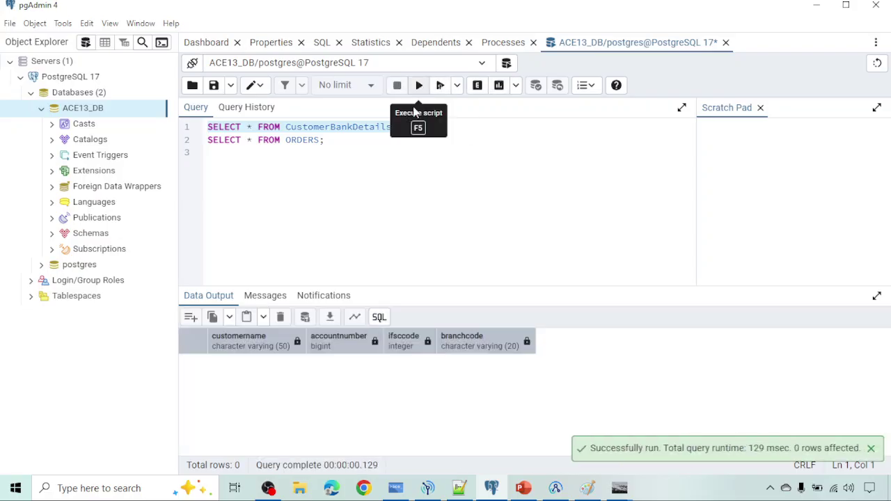
left_click(491, 488)
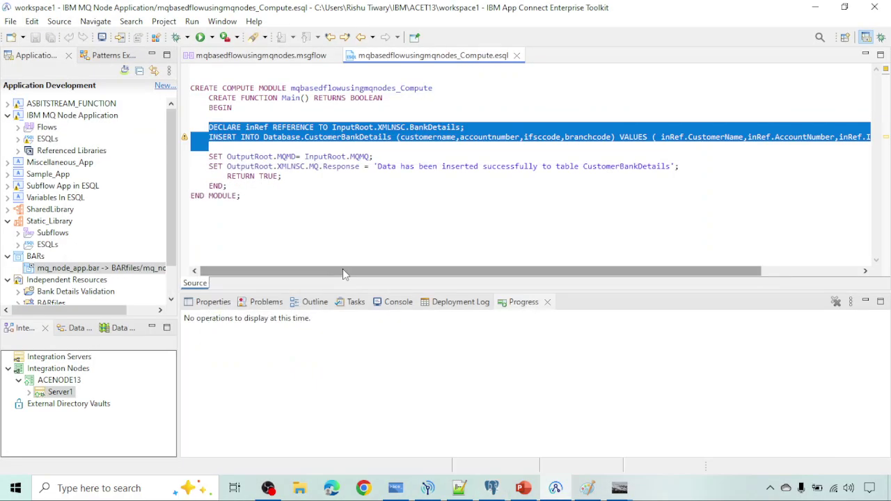
left_click(257, 177)
left_click(209, 157)
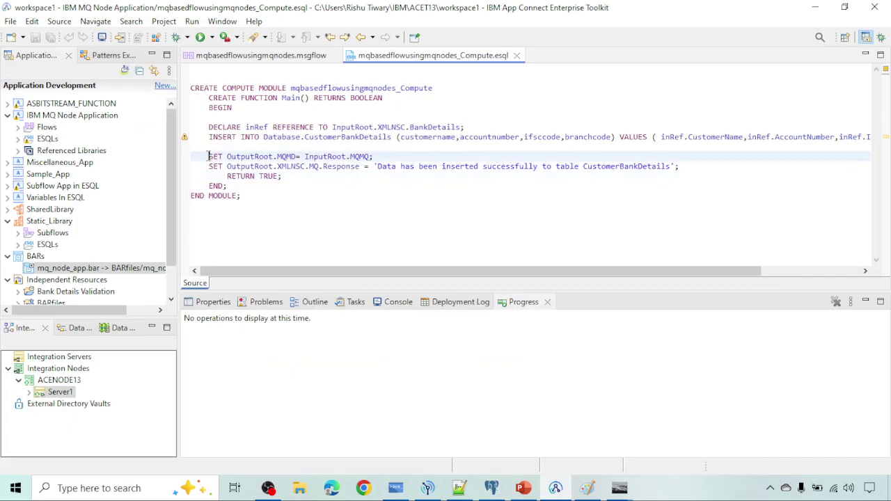
Step: Review the OutputRoot.MQMD and MQ.Response SET statements against the message flow, and close the Compute ESQL
left_click(255, 62)
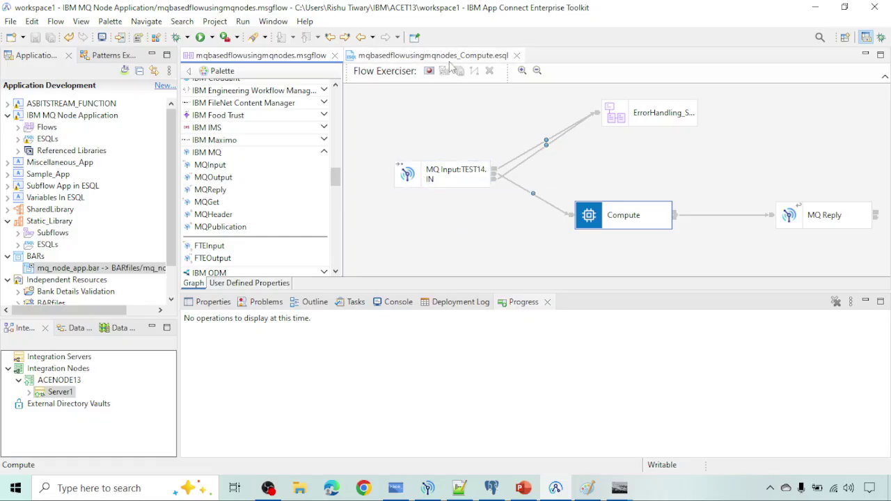
left_click(431, 56)
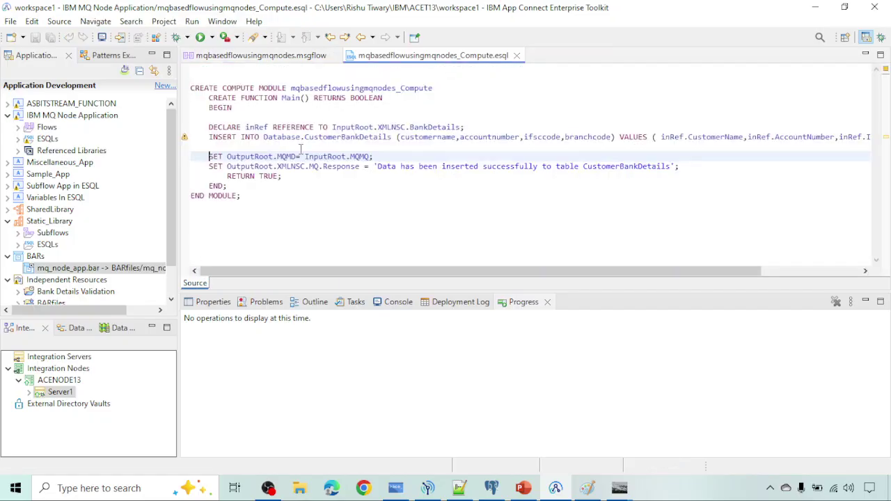
left_click_drag(227, 156, 382, 156)
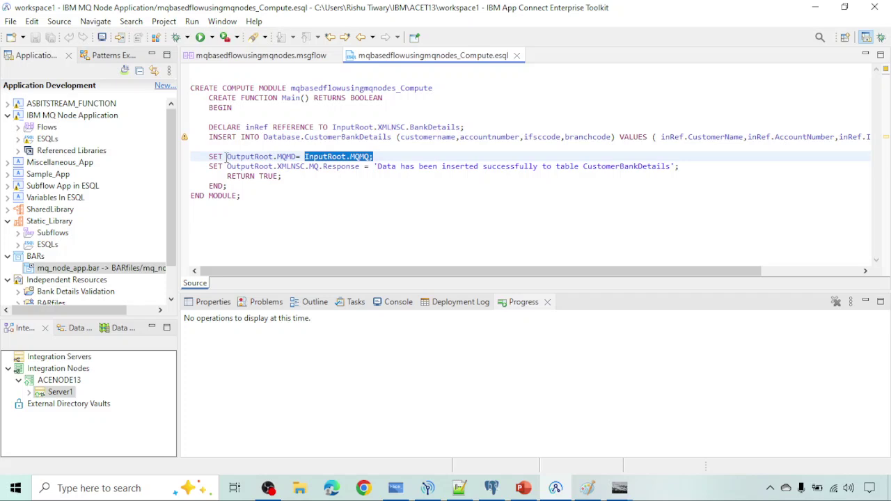
left_click_drag(226, 157, 300, 157)
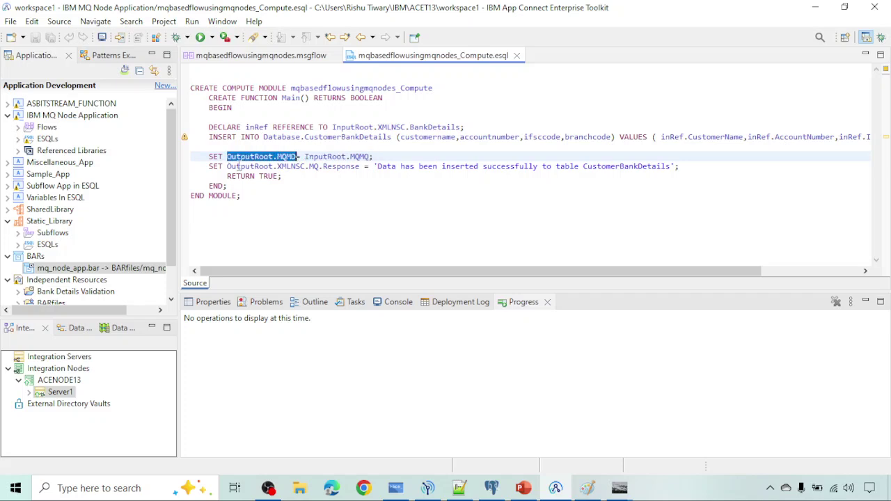
left_click_drag(227, 167, 676, 167)
left_click(676, 167)
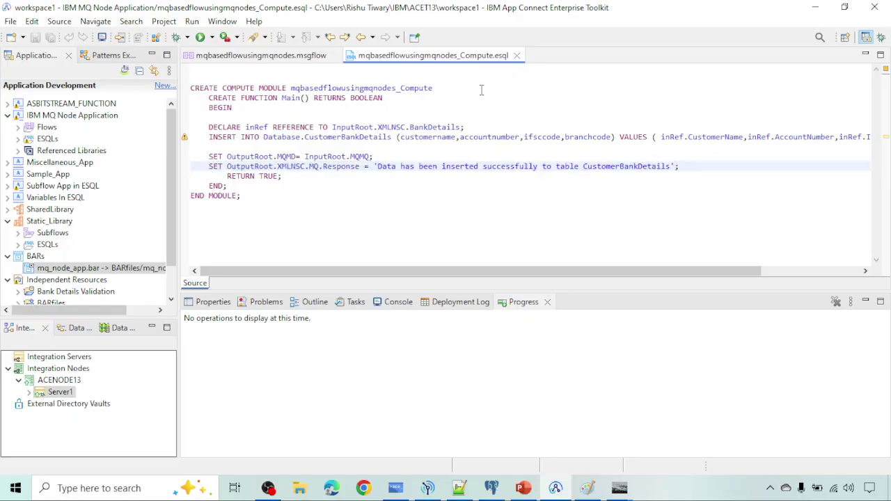
left_click(517, 55)
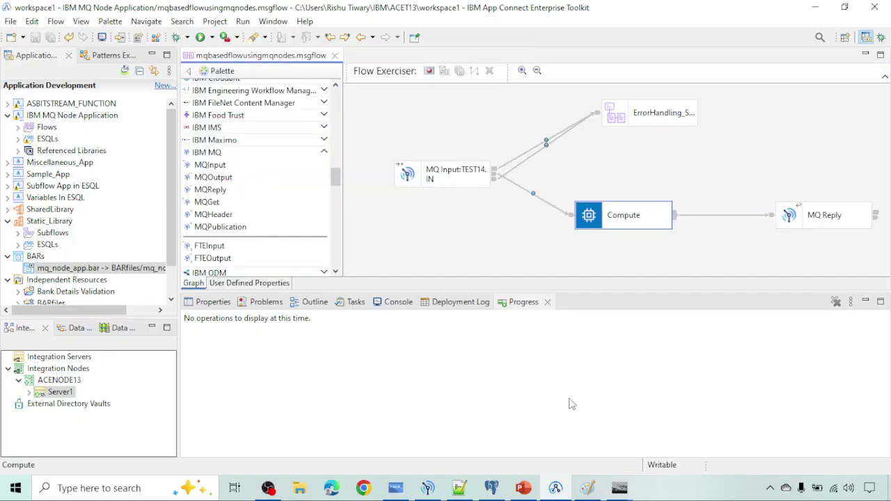
Step: Load BankDetails.xml from the xml files folder into the TEST14.IN RfhUtil window and inspect its message data
mouse_move(589, 489)
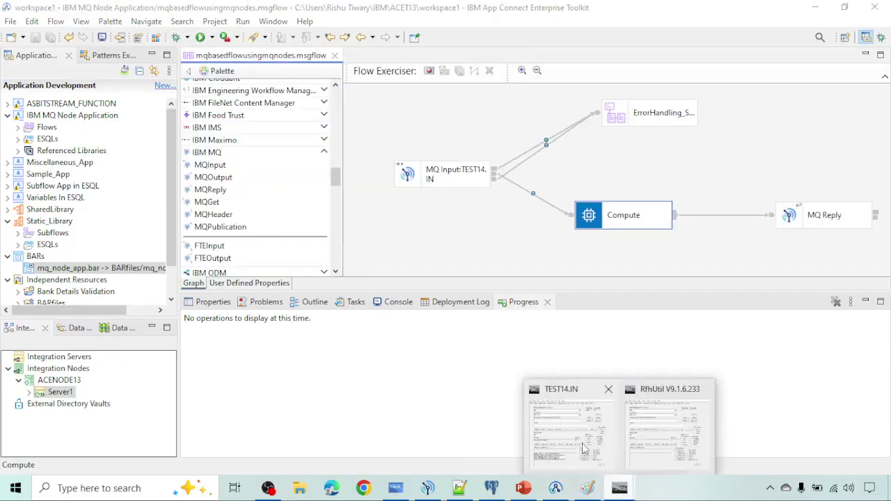
left_click(587, 451)
left_click(179, 319)
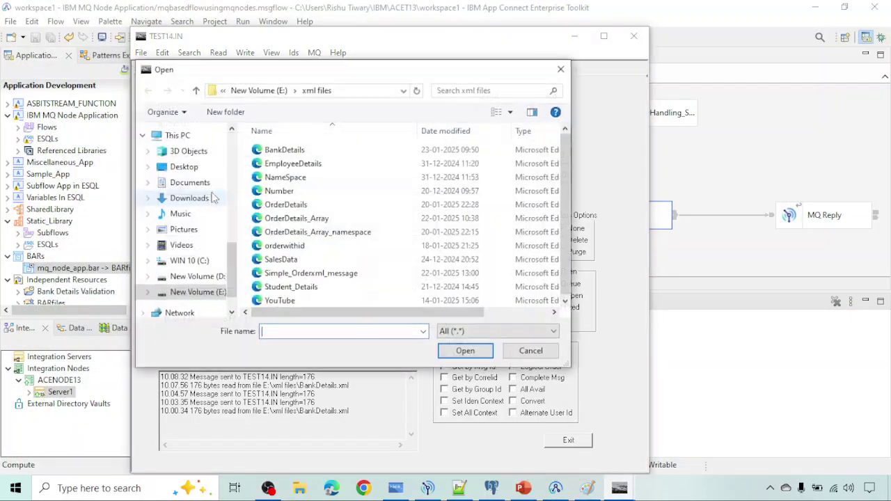
double_click(284, 151)
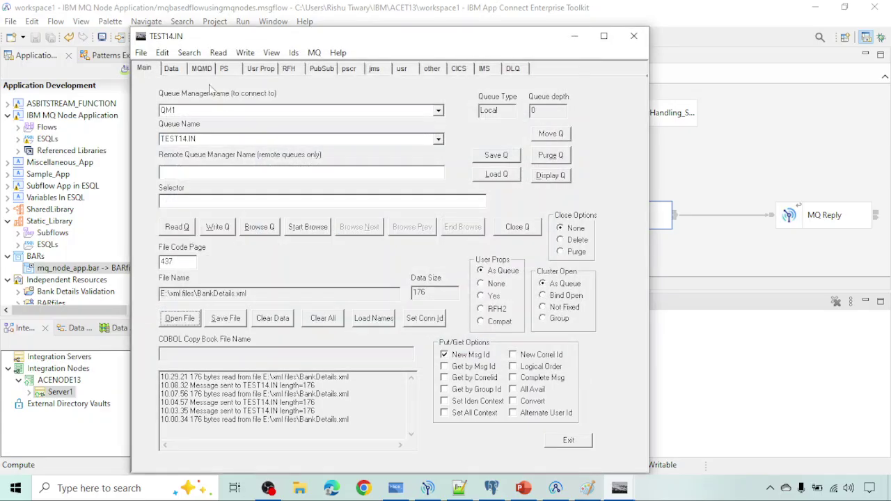
left_click(171, 69)
left_click_drag(264, 179, 143, 106)
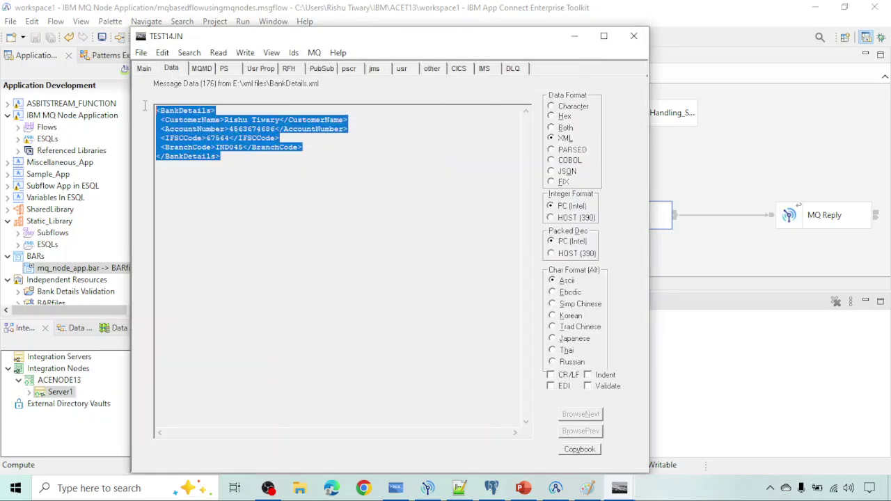
Step: Set the message's reply-to queue manager to QM1 and reply-to queue to TEST14.REPLYQ, checking the queue name in MQ Explorer
left_click(199, 69)
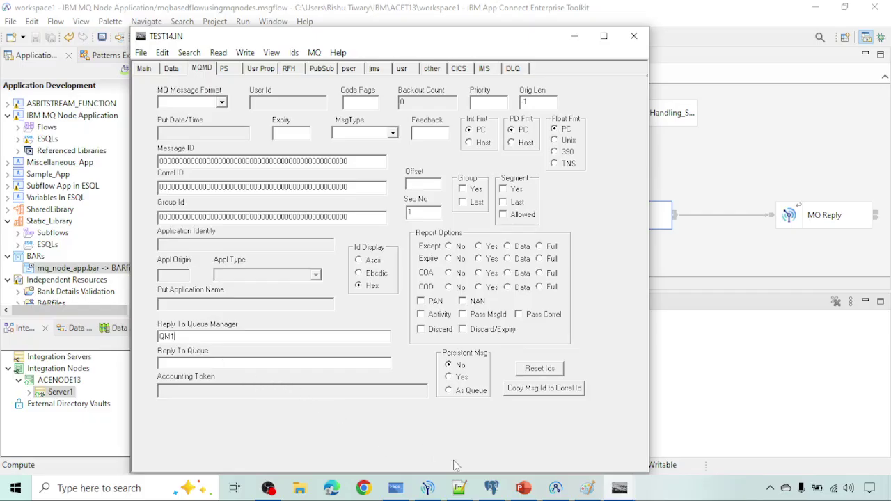
mouse_move(555, 490)
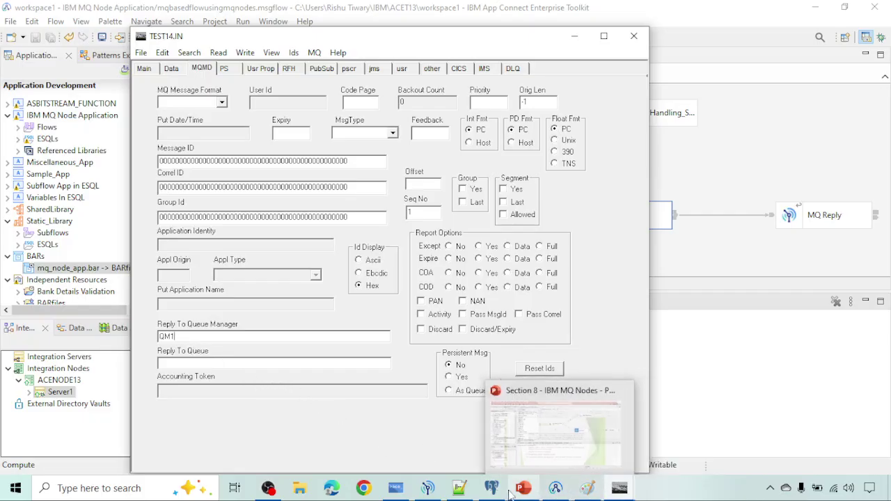
left_click(427, 488)
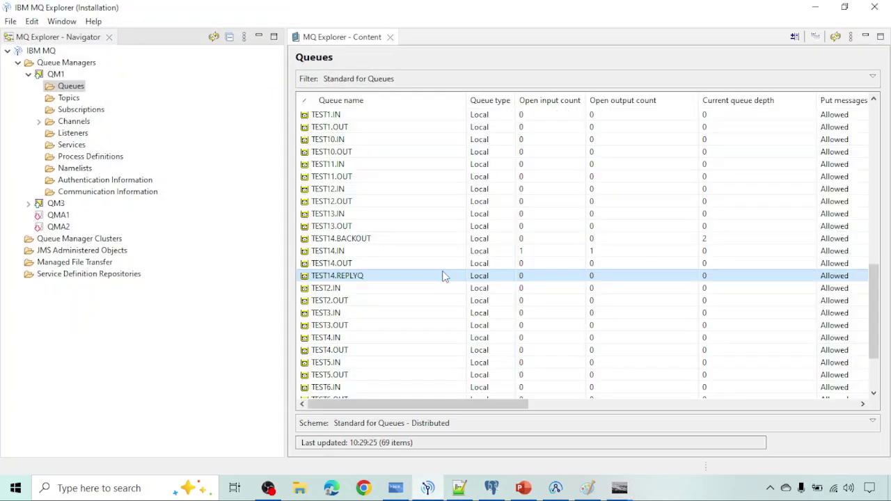
double_click(357, 277)
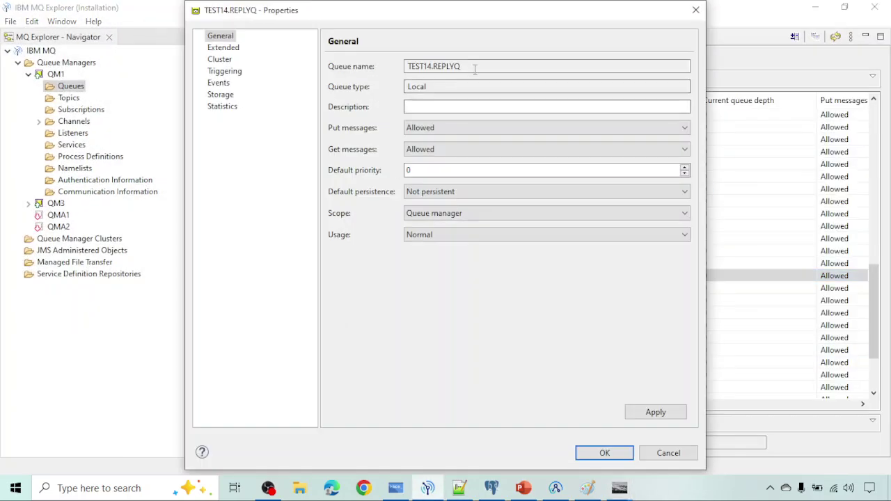
left_click(696, 10)
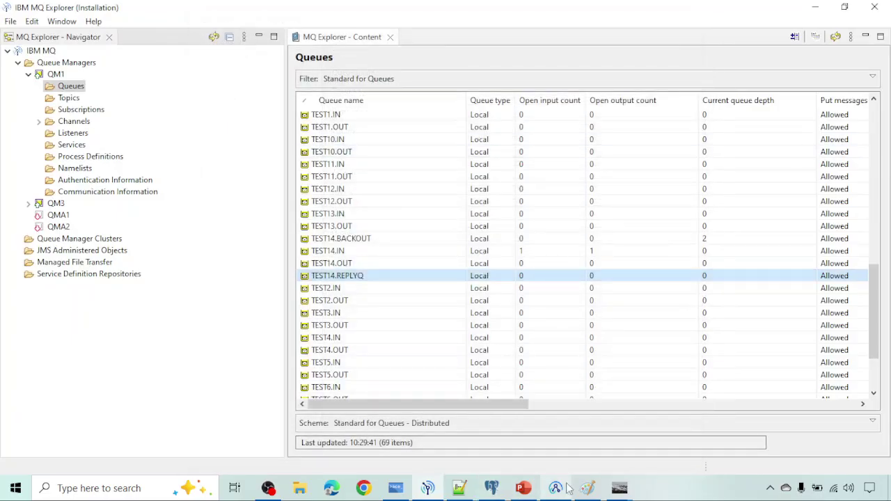
mouse_move(619, 491)
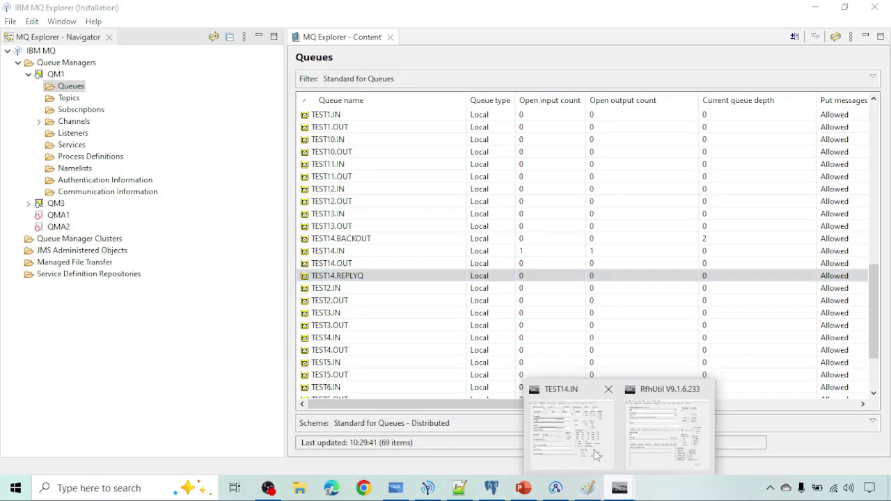
left_click(584, 433)
left_click(178, 363)
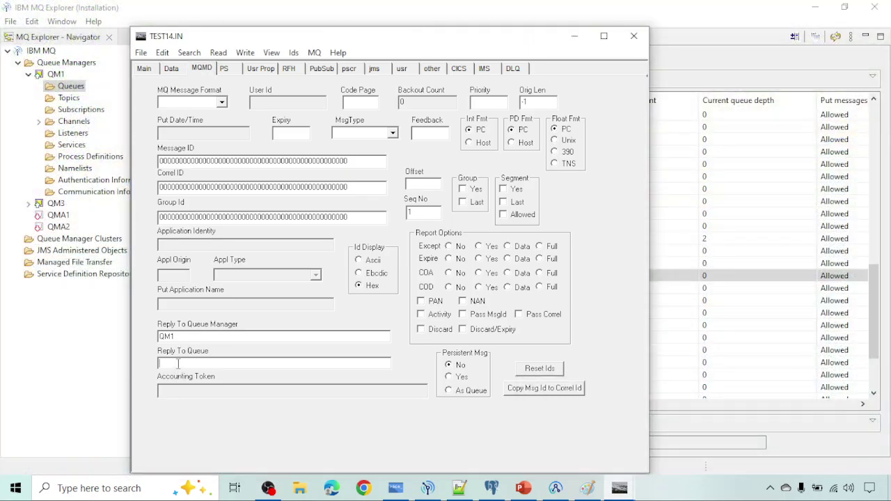
type("TEST14.REPLYQ")
Step: Review the BankDetails XML message data and set the MQMD correlation ID to zeros ending in 66
left_click(176, 71)
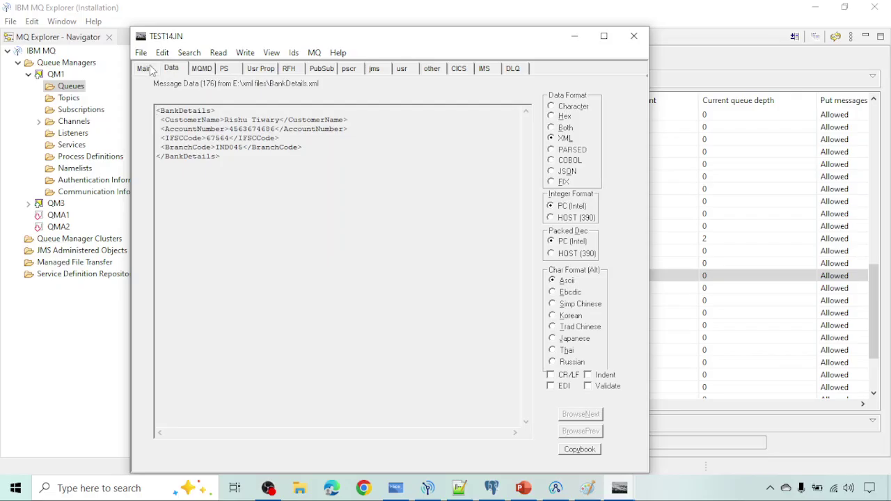
left_click_drag(280, 44, 278, 42)
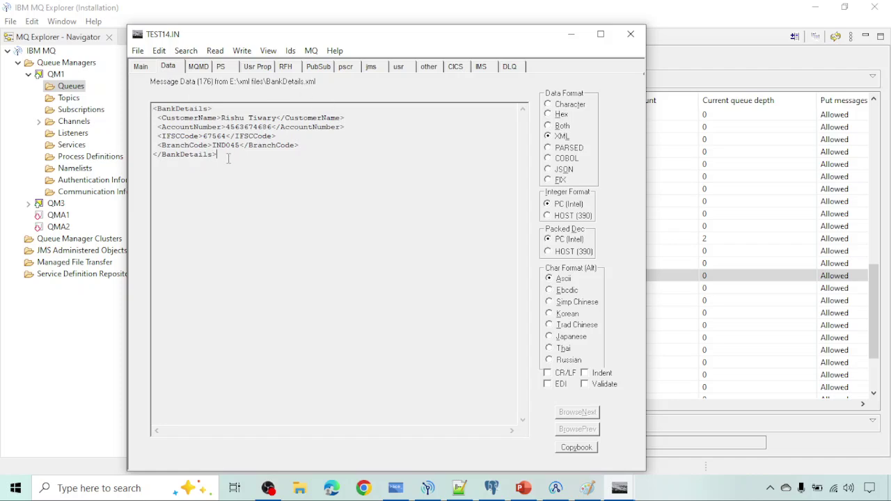
left_click_drag(217, 154, 151, 107)
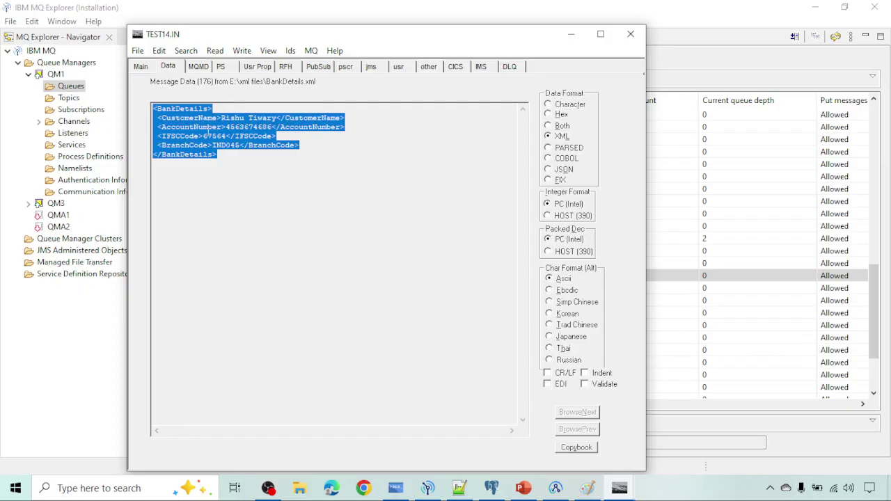
left_click_drag(218, 154, 154, 108)
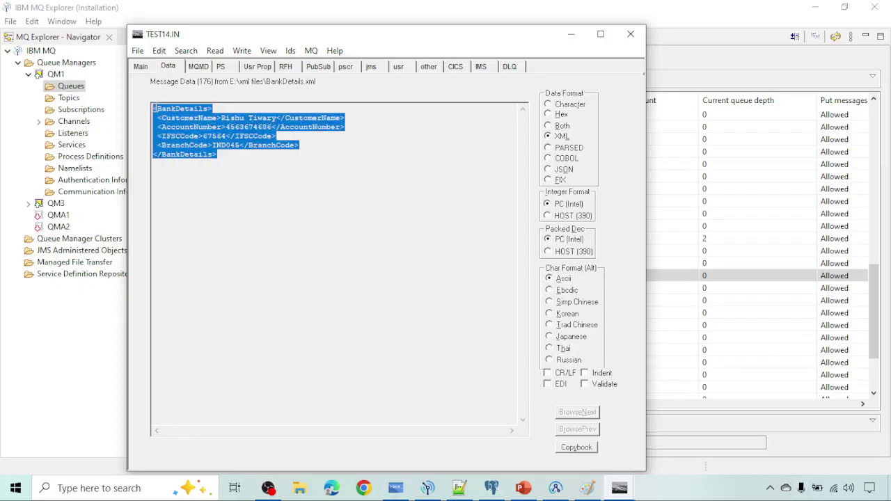
left_click(197, 67)
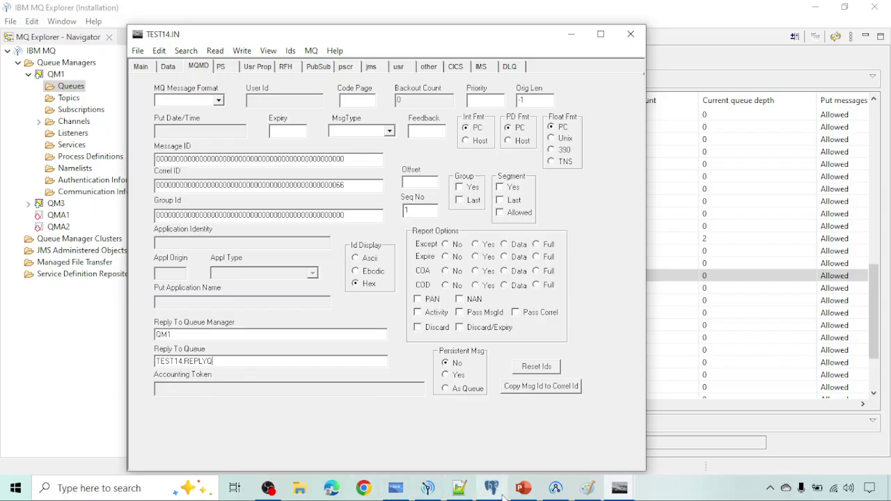
Step: Write the loaded BankDetails message to queue TEST14.IN on QM1 and minimize the RfhUtil window
left_click(557, 489)
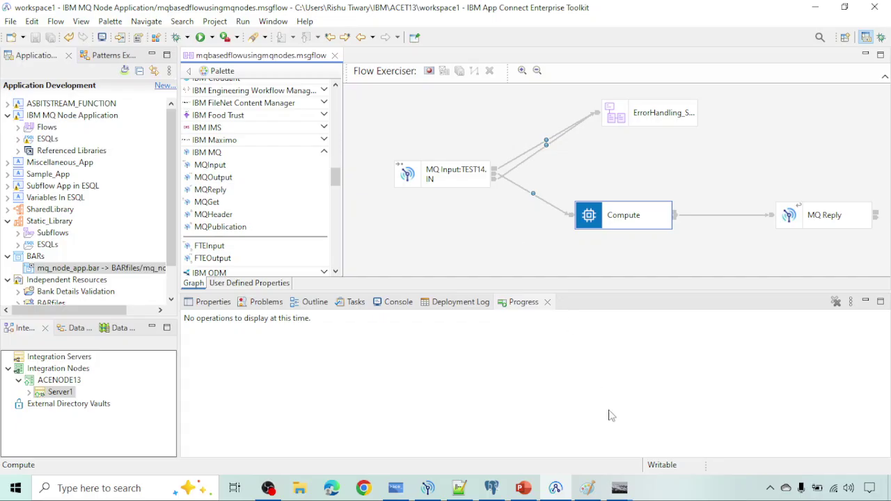
mouse_move(619, 488)
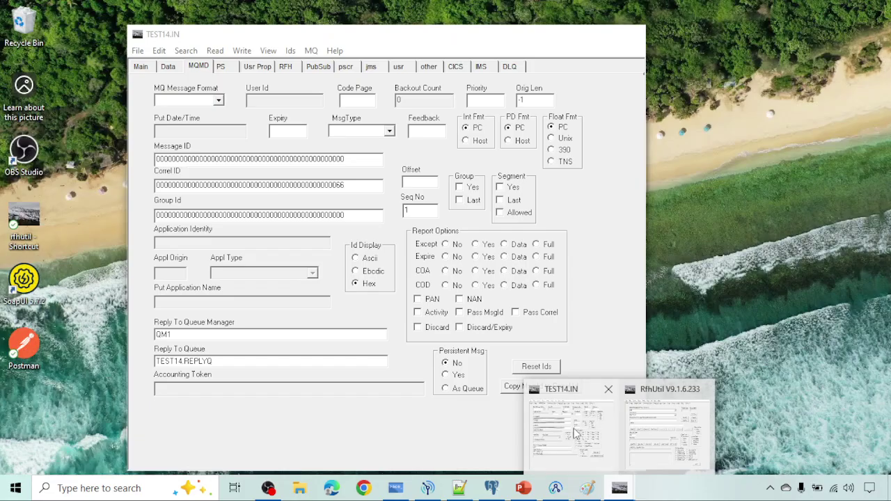
left_click(578, 435)
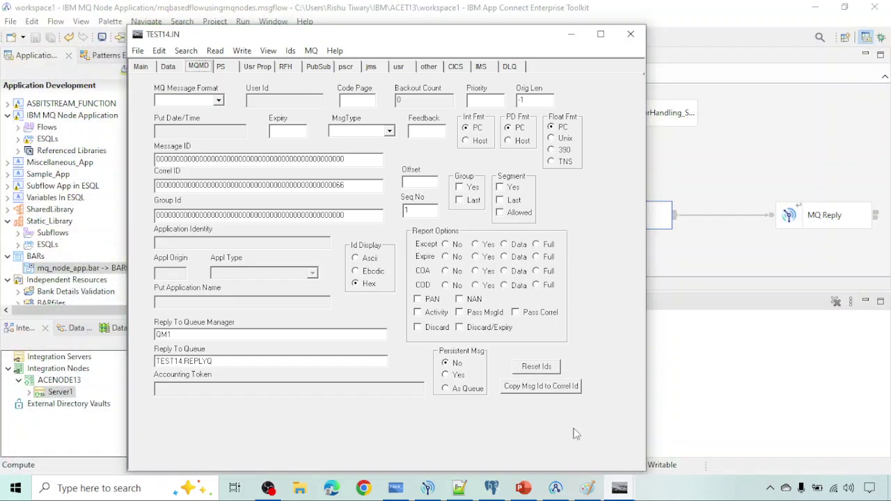
left_click(619, 488)
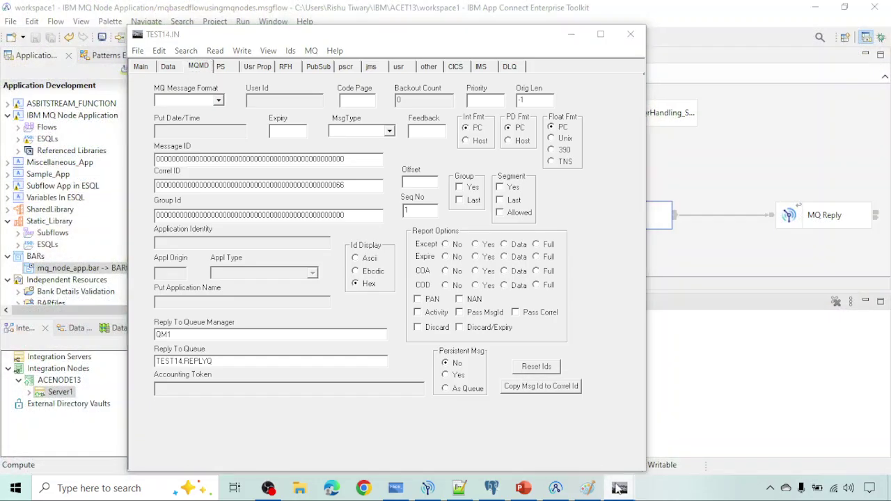
left_click(168, 66)
left_click(150, 67)
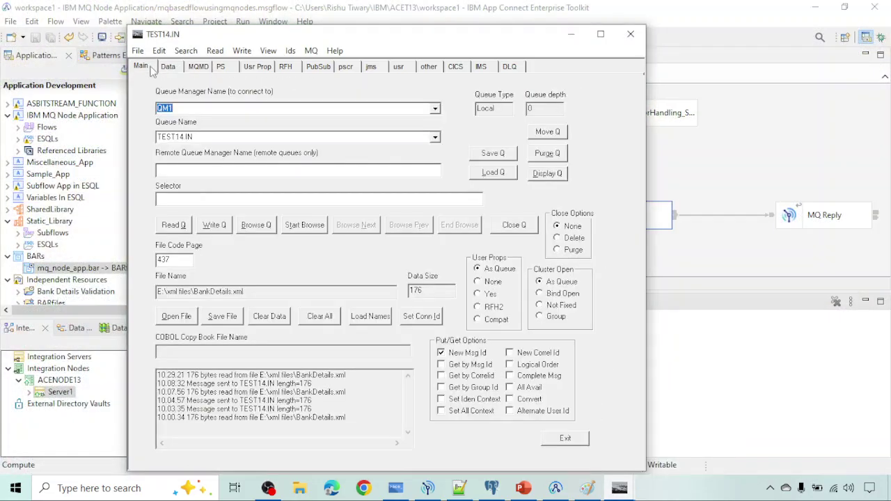
left_click(215, 225)
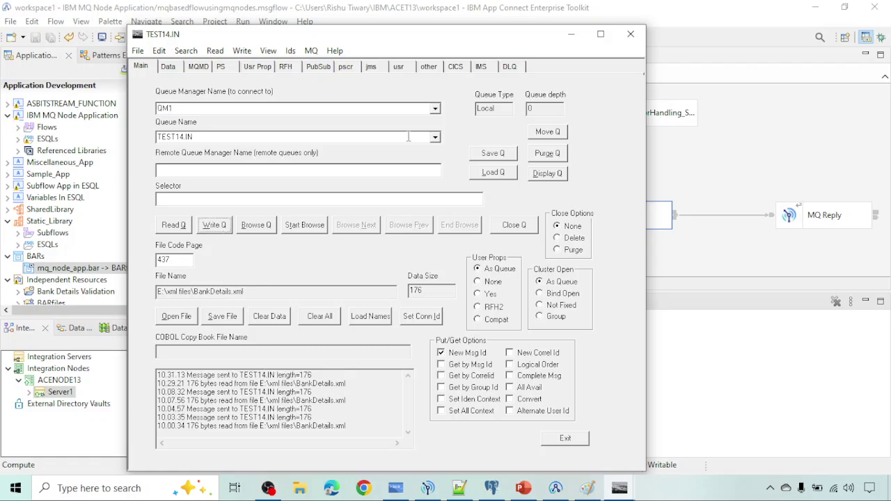
left_click(571, 34)
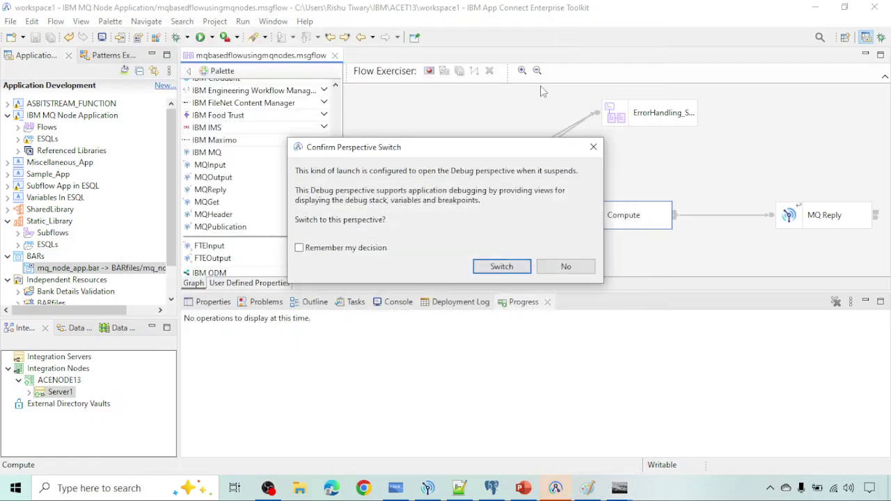
Step: Switch to the Debug perspective and inspect the correlation ID in the suspended message's MQMD header
left_click(500, 267)
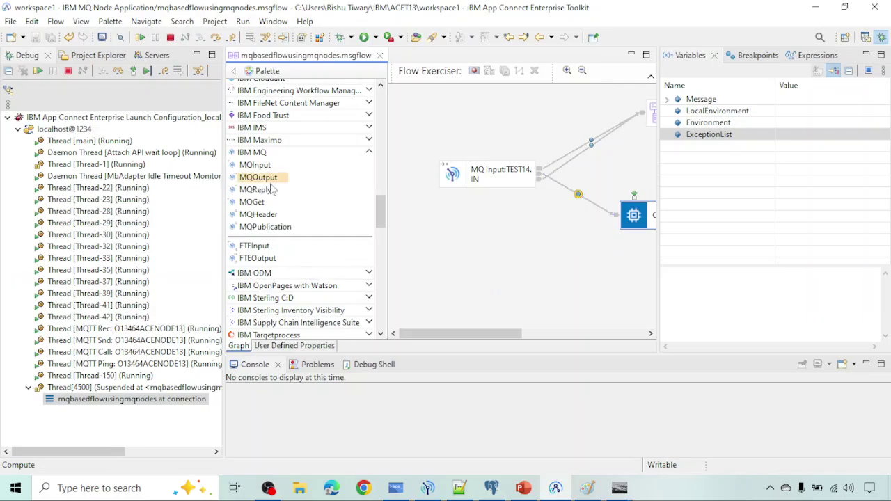
left_click(667, 100)
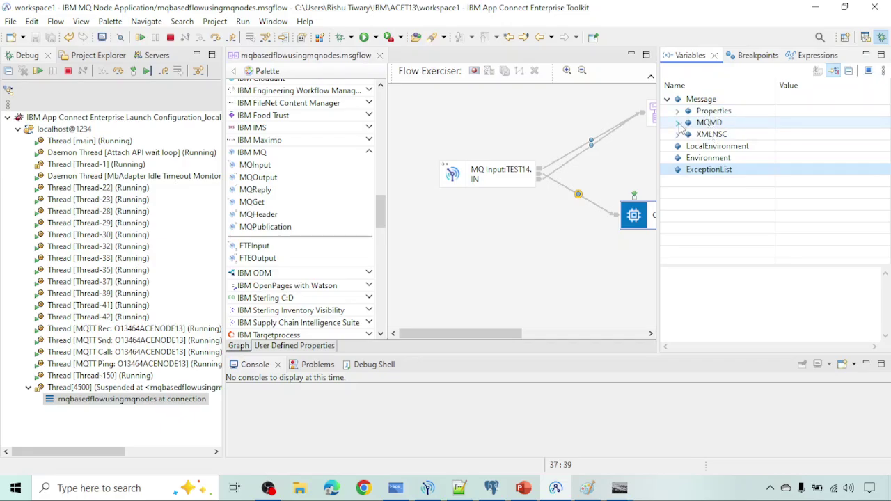
left_click(678, 123)
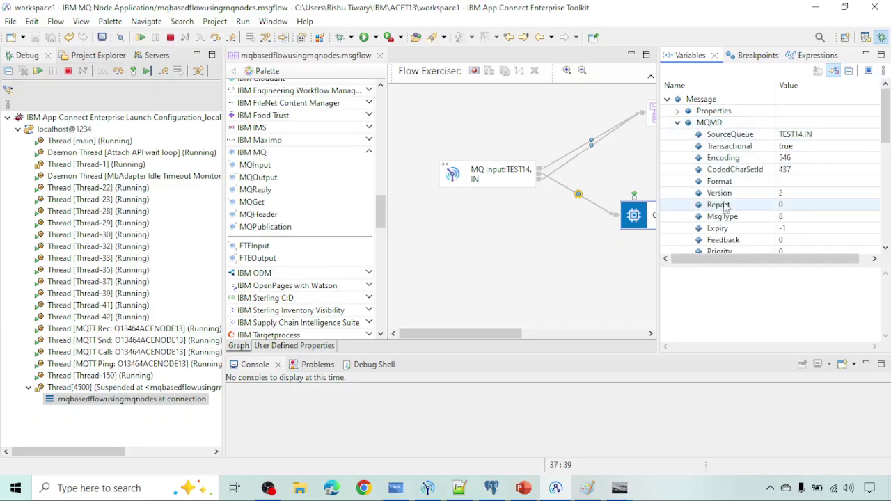
scroll(724, 201, "down", 3)
scroll(726, 201, "down", 1)
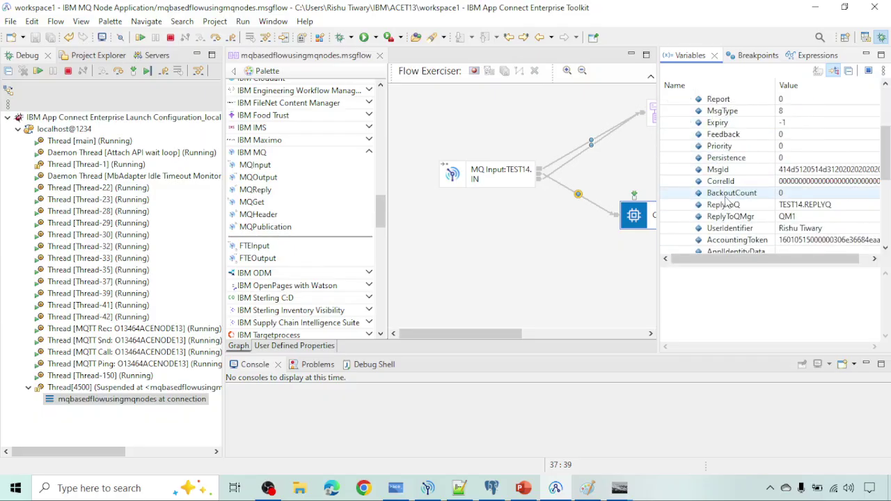
left_click(806, 180)
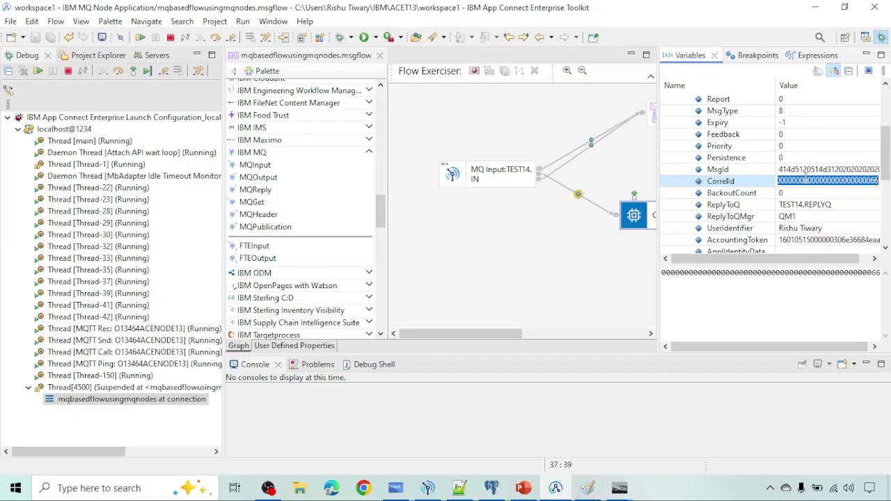
left_click(874, 273)
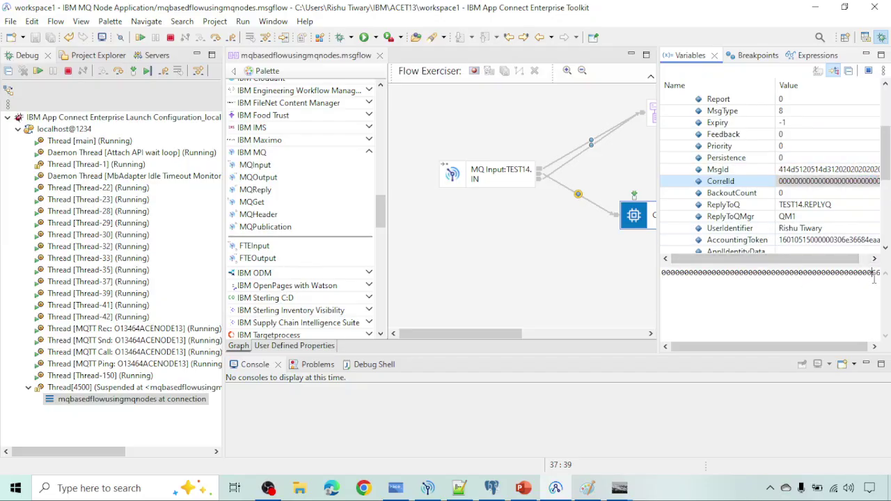
left_click_drag(873, 275, 888, 275)
Step: Inspect the ReplyToQ and ReplyToQMgr values in the incoming message's MQMD header
left_click(791, 207)
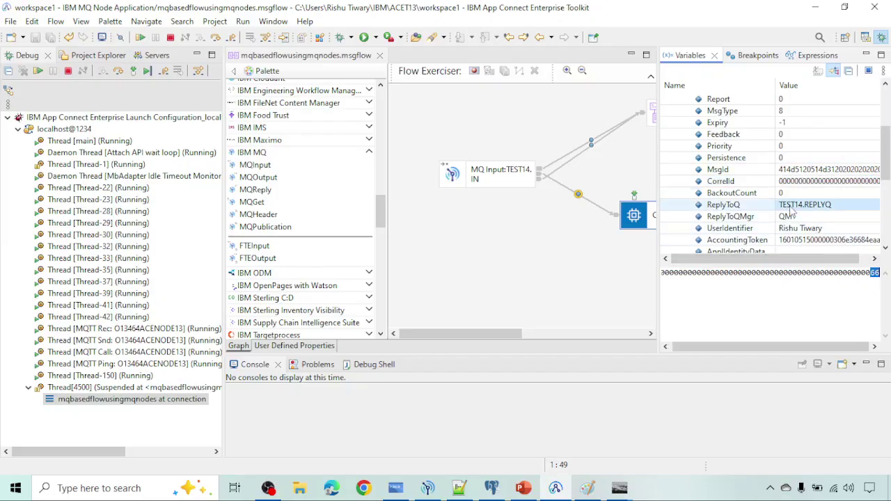
left_click(730, 273)
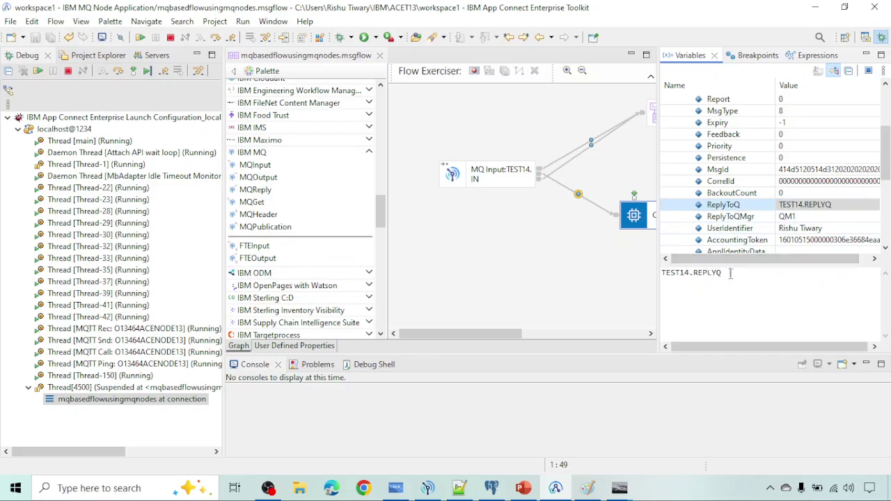
left_click_drag(731, 273, 662, 273)
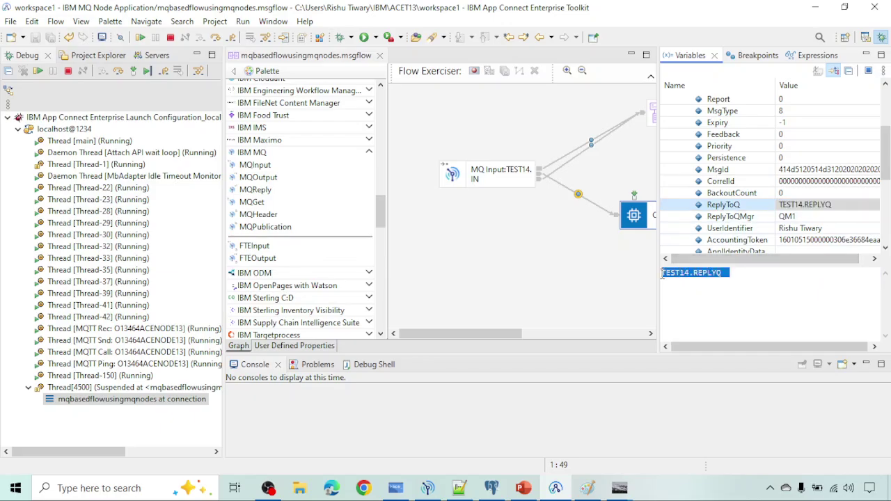
left_click(794, 217)
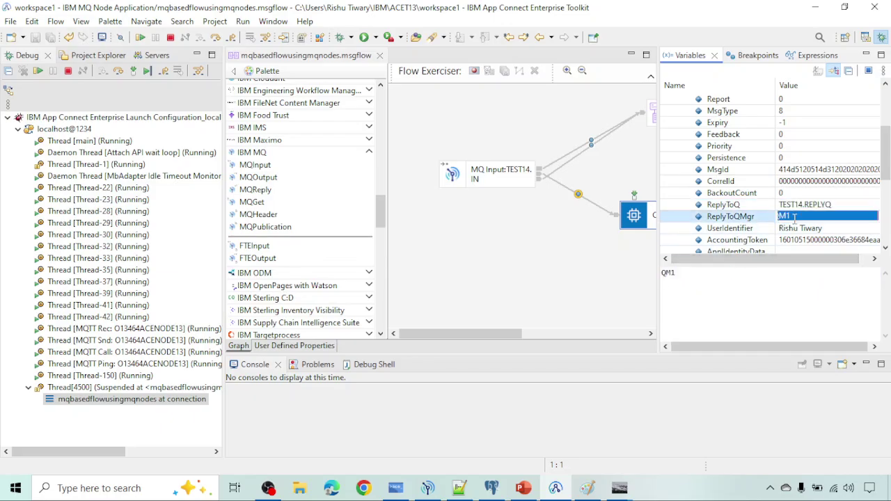
left_click(744, 220)
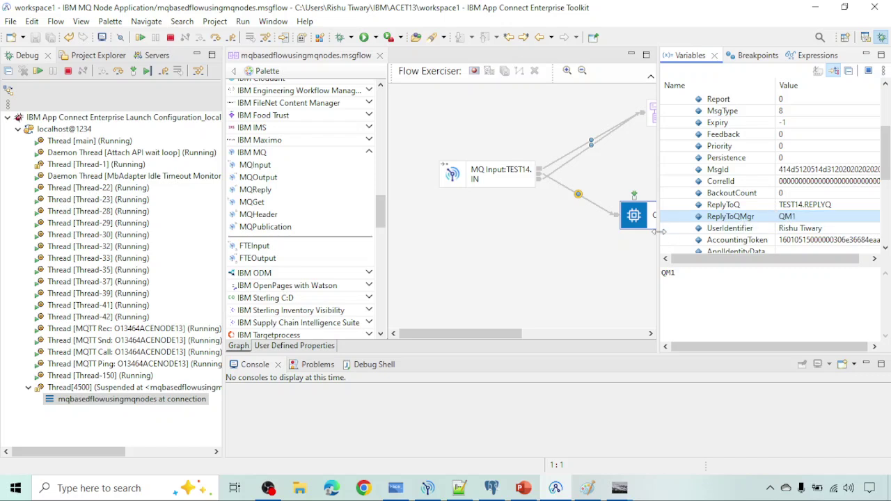
Step: Step over the Compute node in the debugger and rerun the CustomerBankDetails query in pgAdmin to check for inserted data
scroll(527, 259, "right", 5)
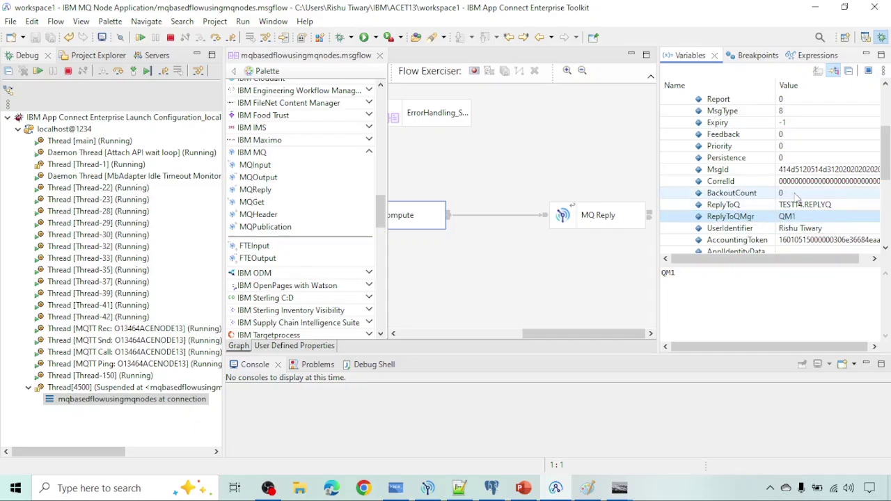
left_click(120, 73)
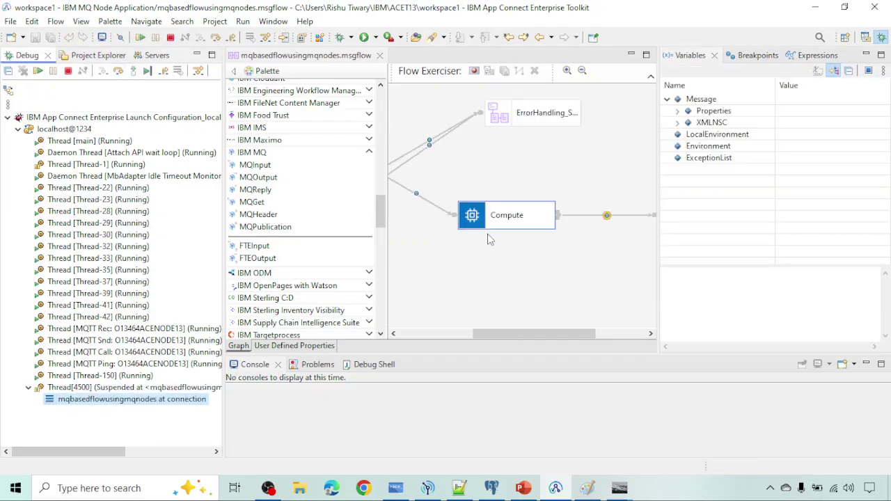
left_click(492, 488)
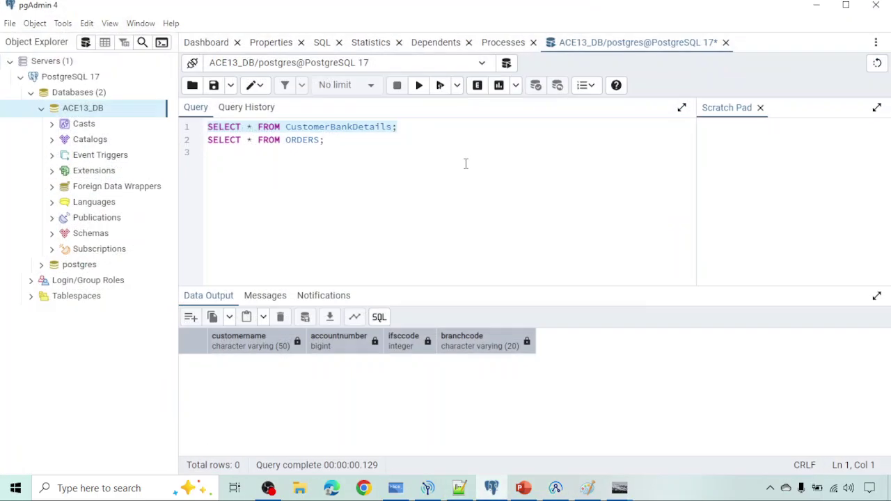
left_click(419, 86)
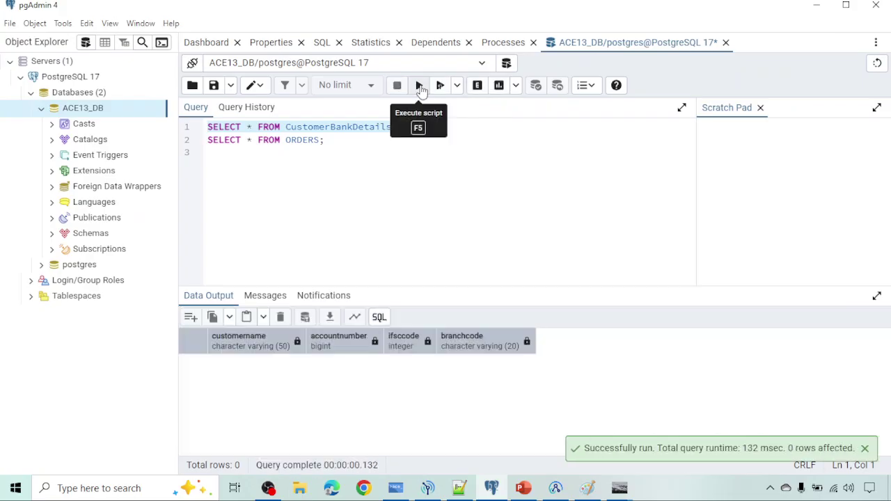
left_click(493, 495)
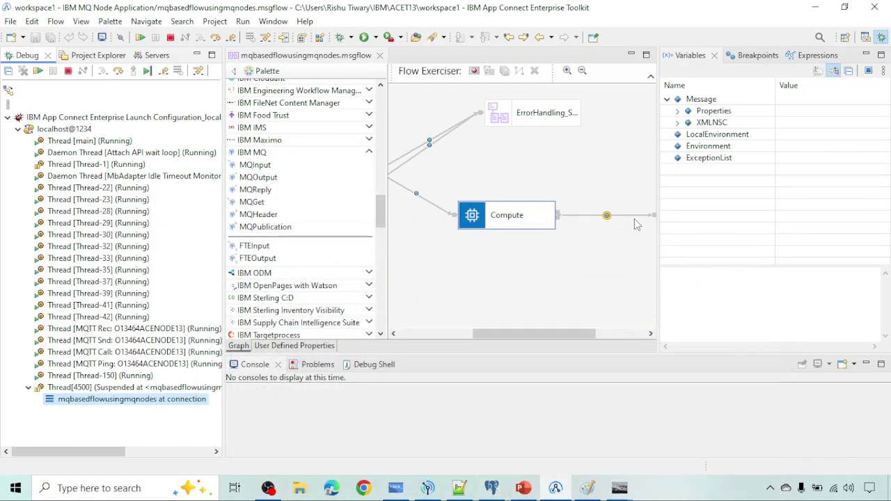
scroll(634, 219, "right", 3)
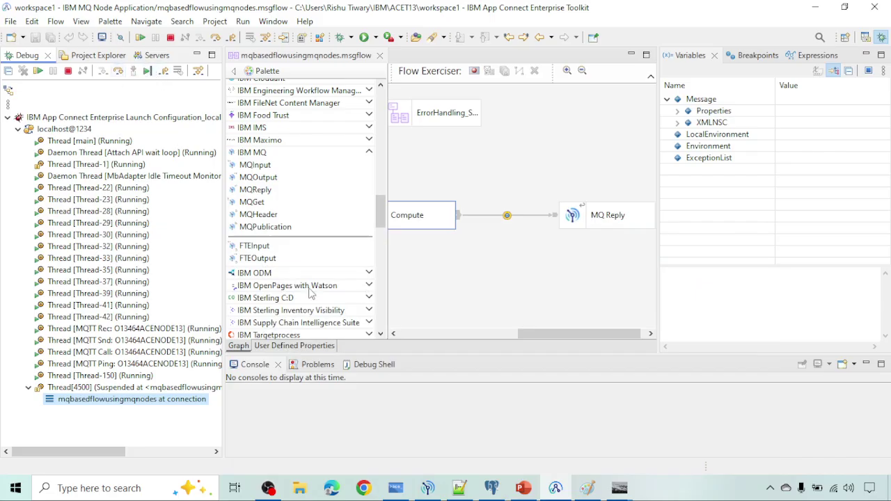
Step: Refresh QM1's queue list in MQ Explorer to check TEST14.REPLYQ, returning to the flow debugger
left_click(395, 490)
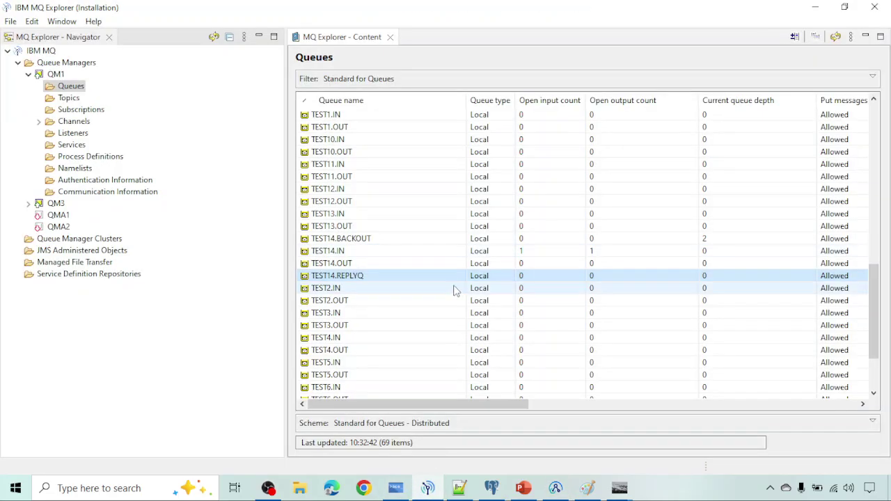
left_click(836, 36)
left_click(491, 489)
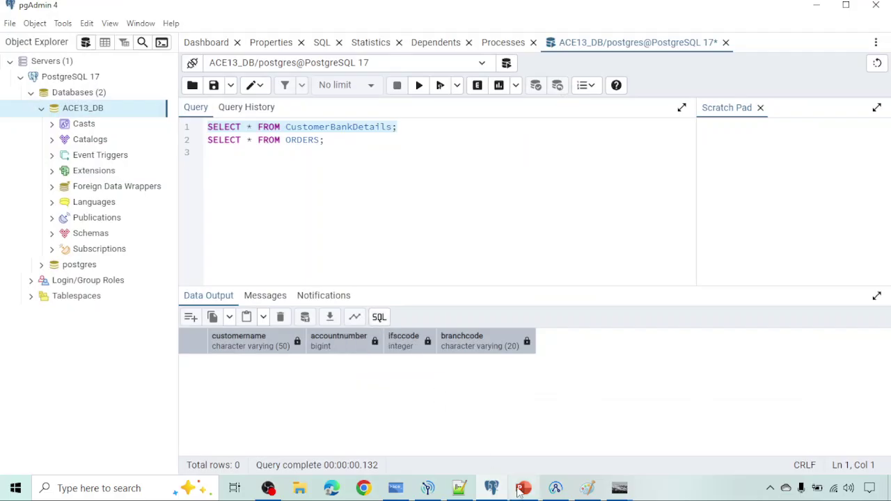
left_click(555, 488)
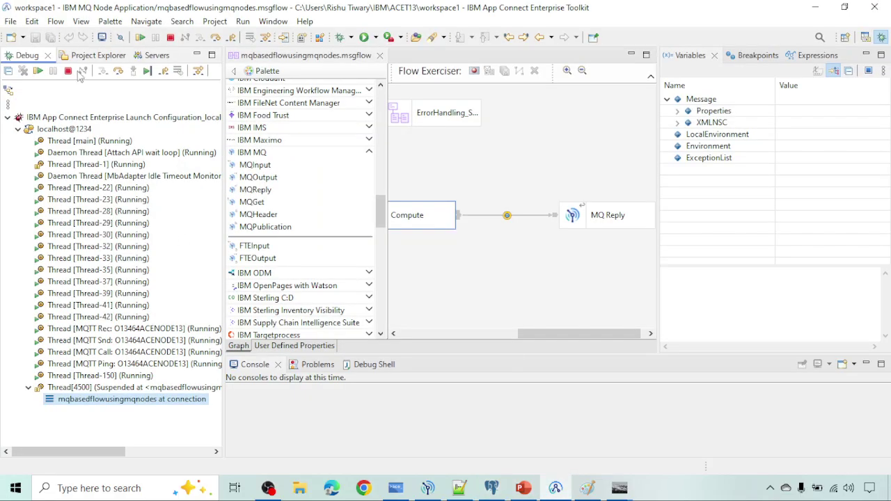
Step: Step over the connection into MQ Reply and copy the complete ExceptionList details from the debug variables
left_click(118, 71)
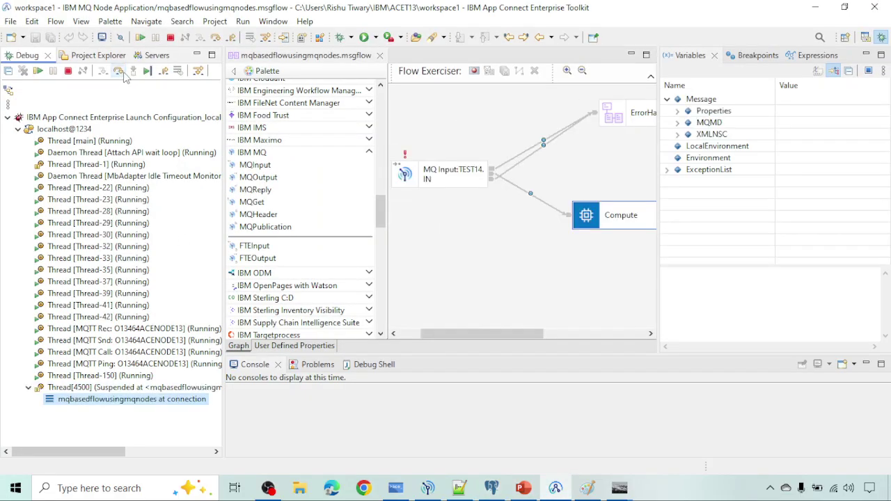
left_click(724, 170)
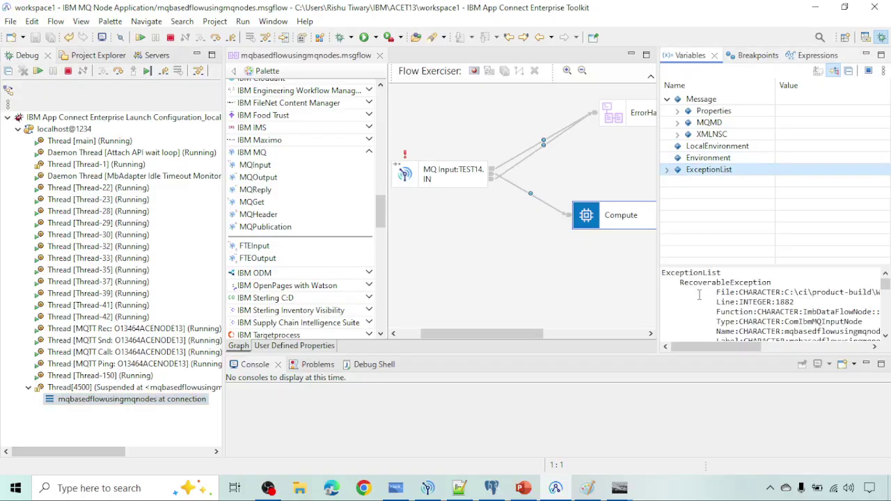
left_click(700, 303)
key("ctrl+a")
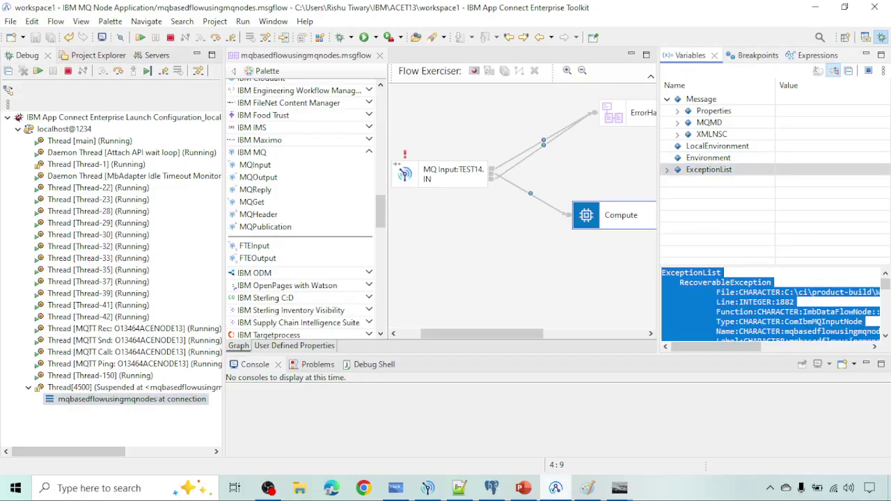
Step: Paste the exception details into the empty new 208 document in Notepad++ and go to their end
left_click(459, 489)
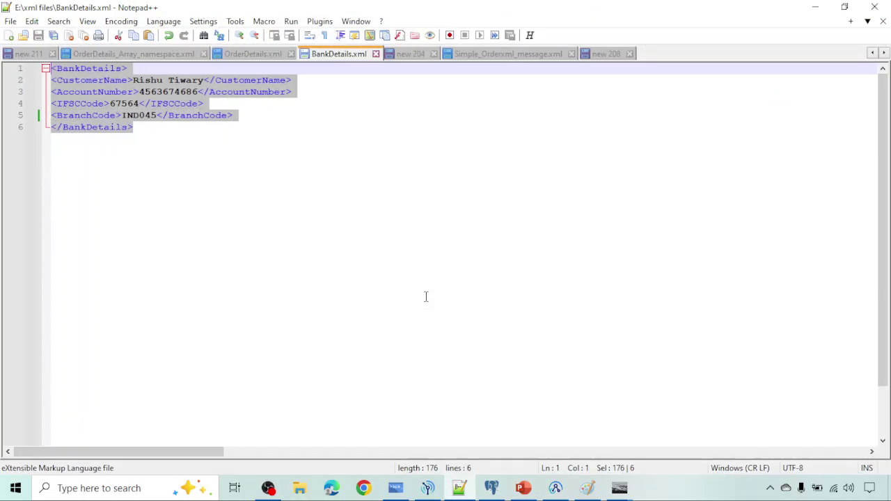
left_click(606, 54)
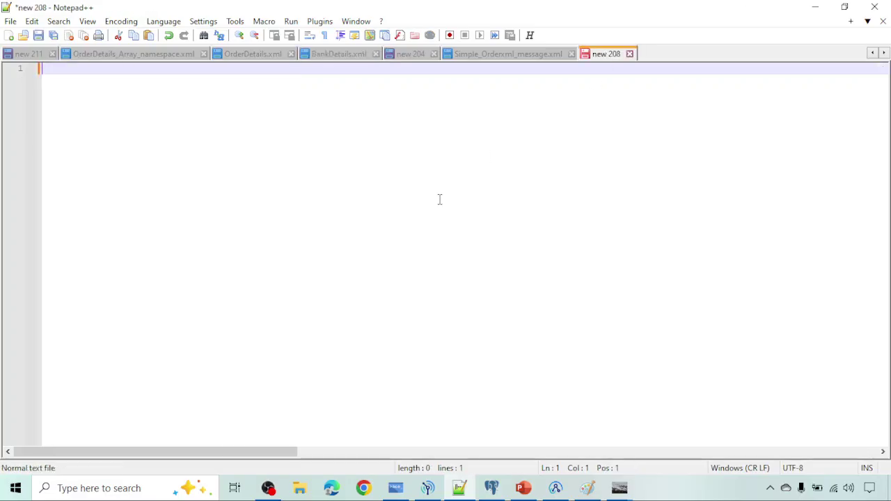
key("ctrl+v")
scroll(401, 293, "down", 4)
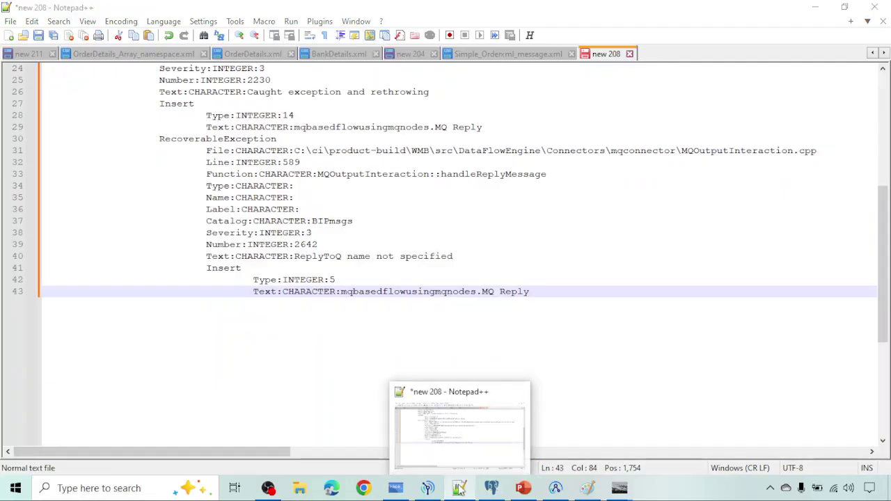
Step: Examine the end of the exception details and highlight the innermost RecoverableException's error text in Notepad++
left_click(494, 488)
left_click(523, 488)
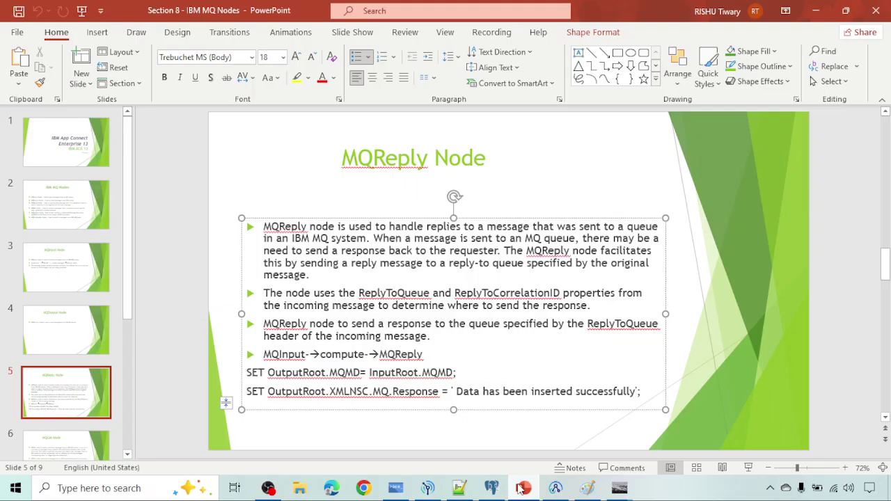
left_click(523, 488)
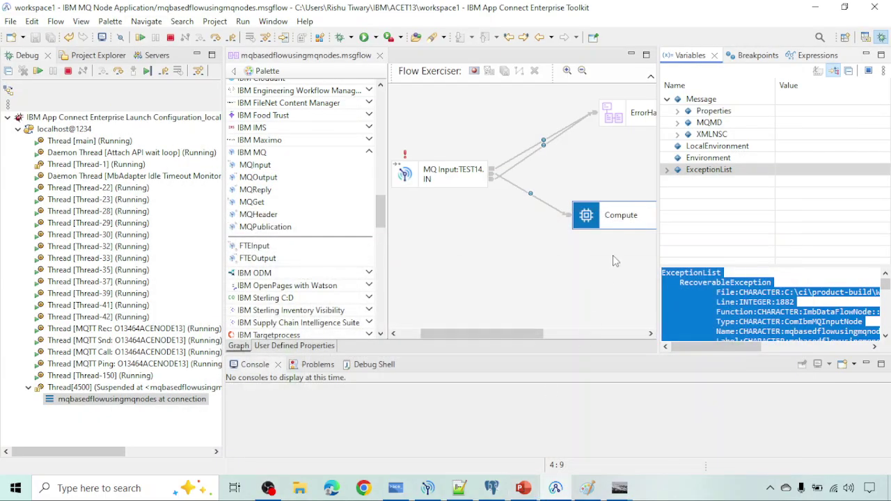
scroll(738, 277, "down", 10)
scroll(754, 283, "right", 5)
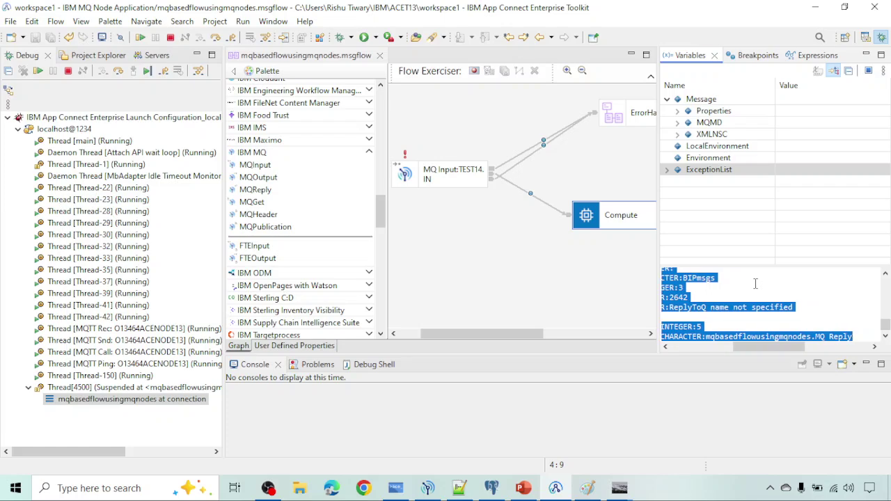
left_click(460, 488)
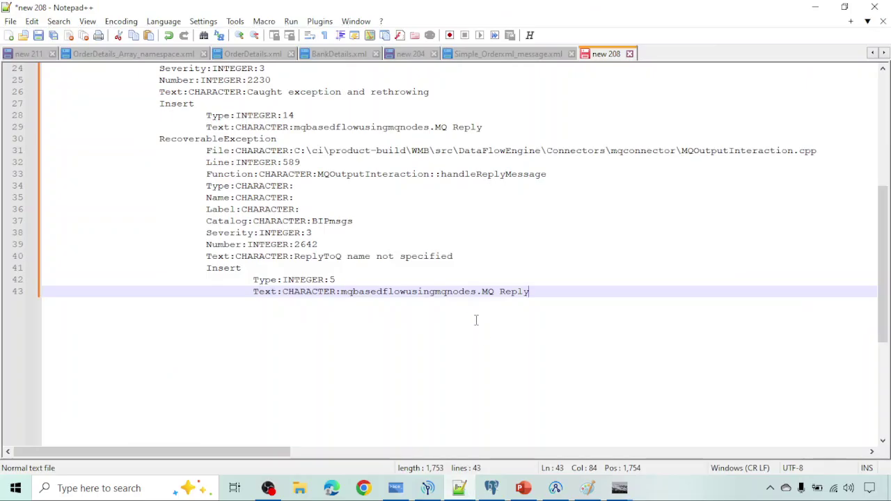
scroll(476, 320, "up", 3)
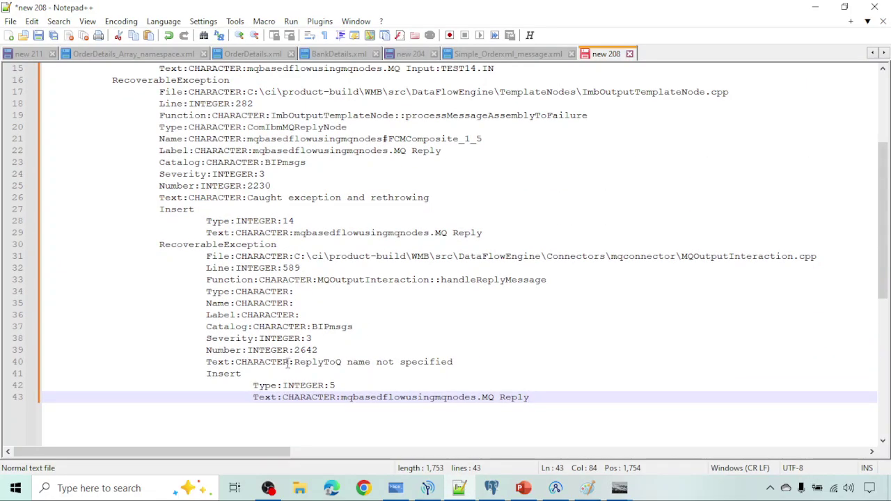
left_click_drag(293, 362, 479, 357)
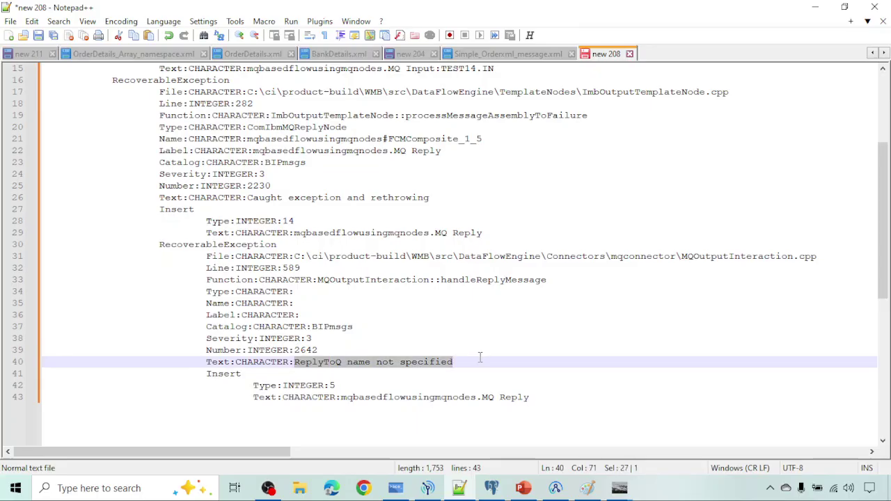
Step: Switch to the App Connect Enterprise Toolkit and review the MQ Input node's basic, MQ connection, message parsing and parser option properties
left_click(556, 489)
left_click(431, 176)
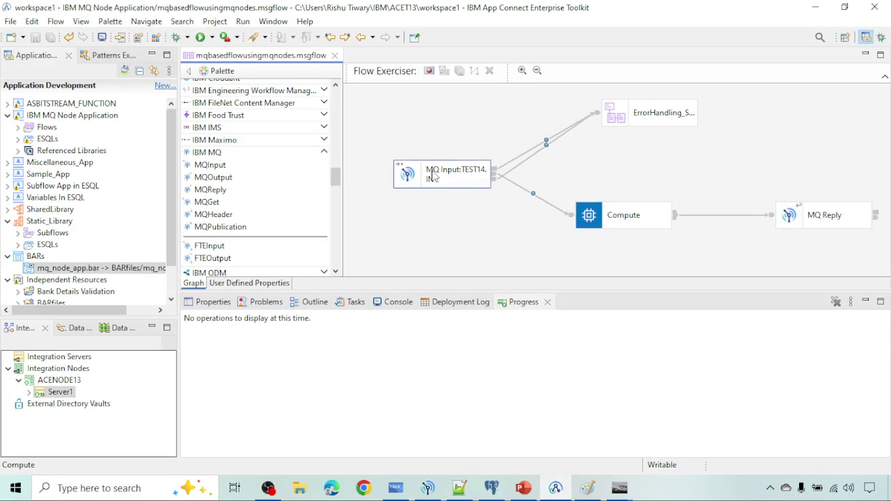
left_click(209, 304)
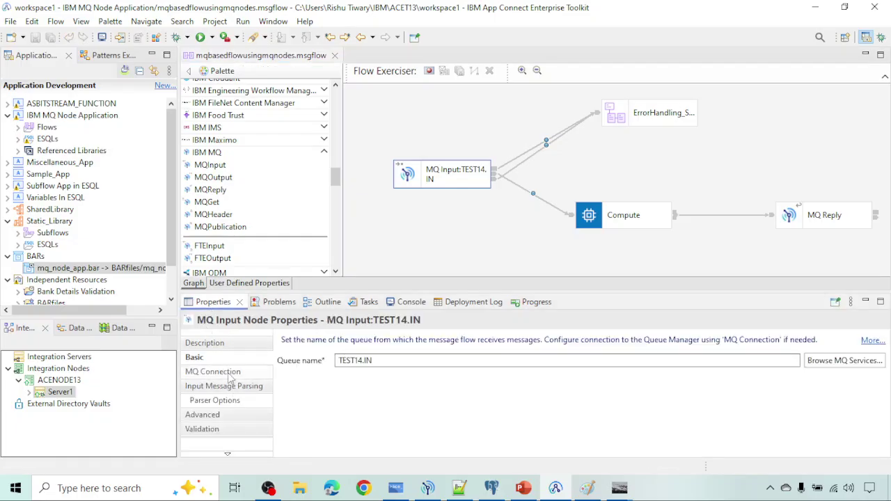
left_click(230, 373)
left_click(238, 387)
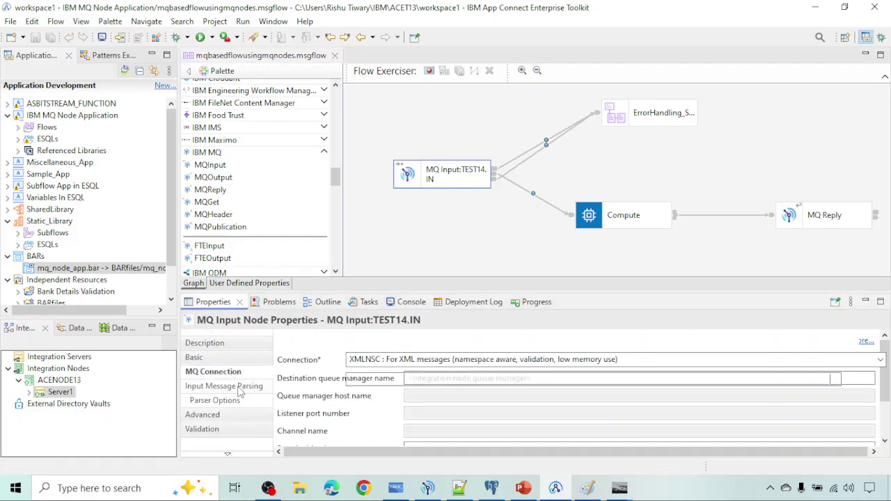
left_click(241, 404)
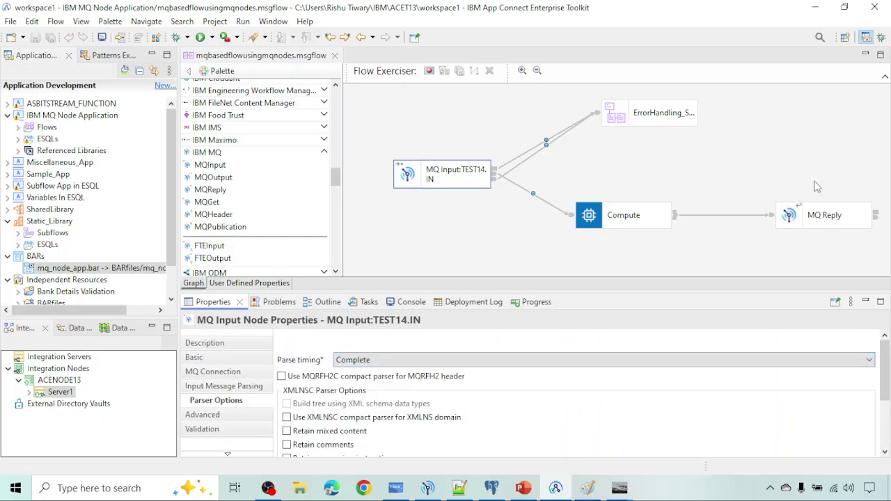
Step: Examine the MQ Reply node's connection, advanced, validation and security properties, including the available transaction mode and validate options
left_click(818, 213)
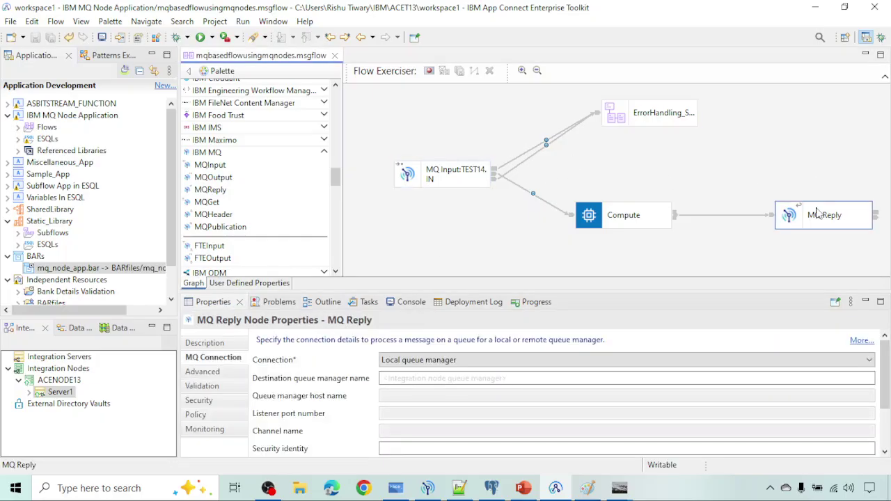
left_click(202, 376)
left_click(206, 388)
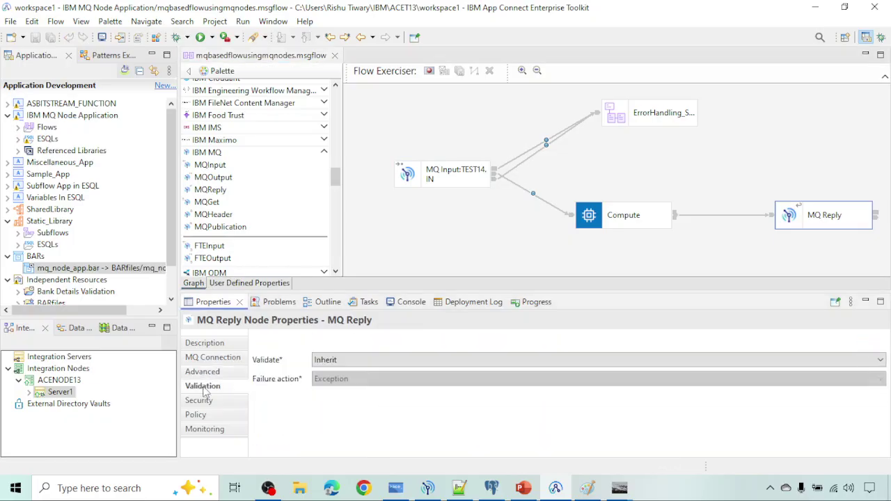
left_click(206, 402)
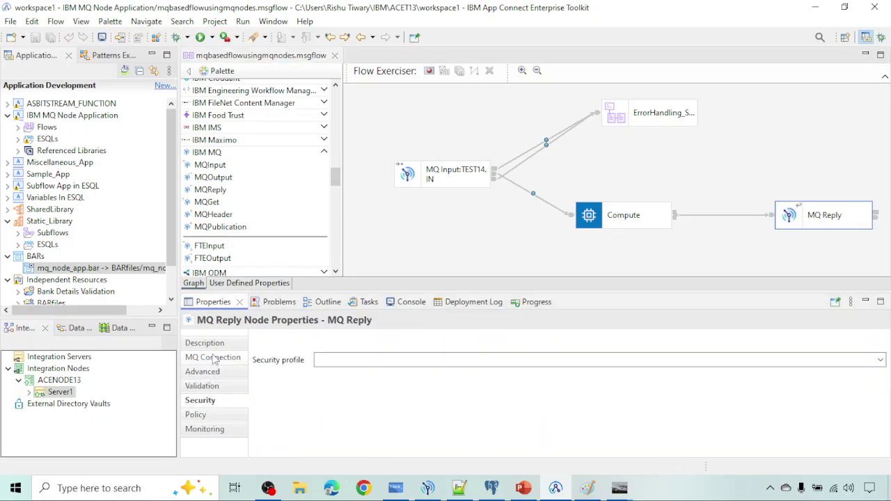
left_click(209, 374)
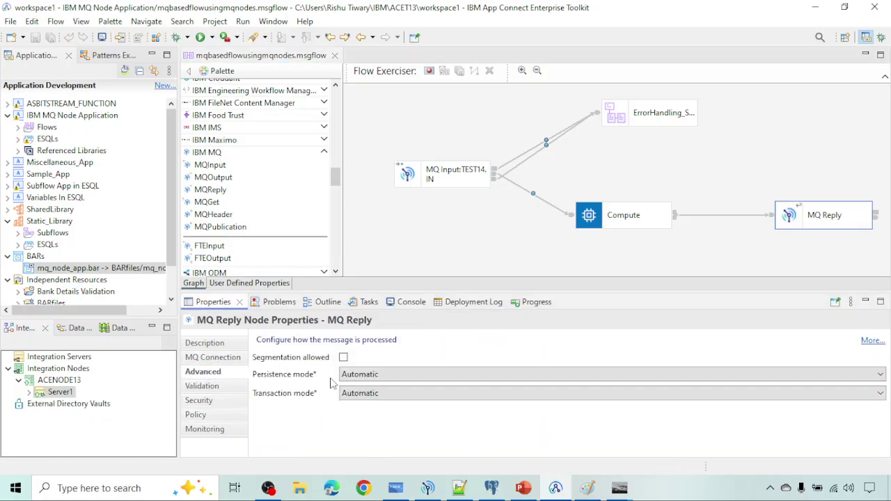
left_click(374, 394)
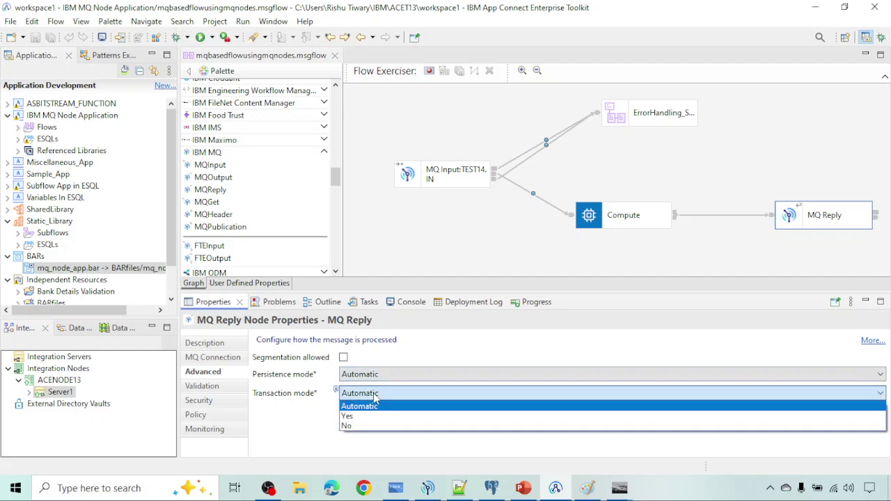
left_click(374, 398)
left_click(201, 388)
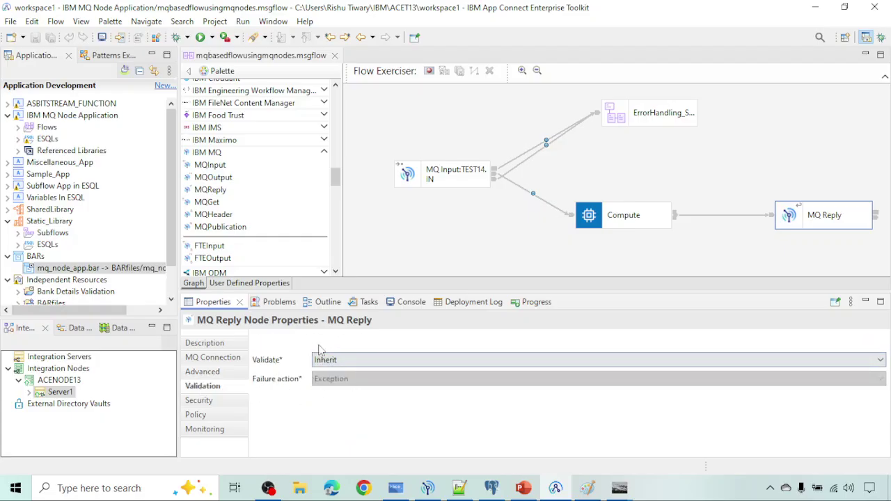
left_click(340, 360)
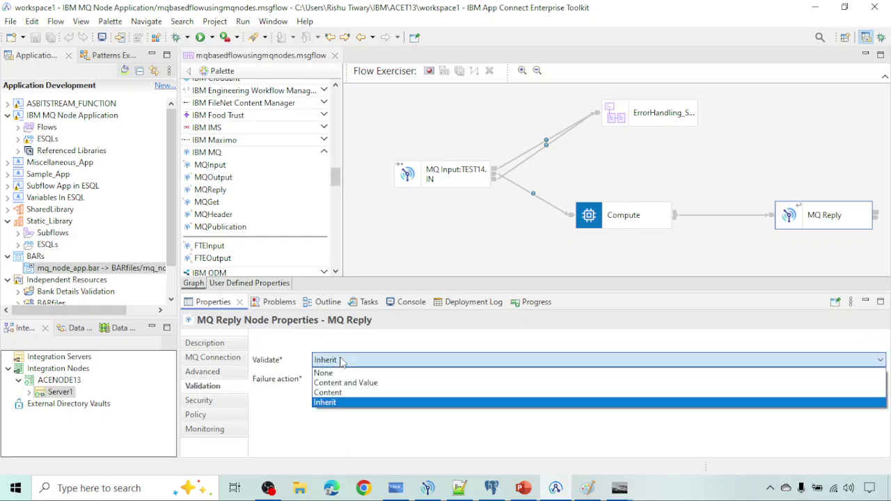
left_click(341, 360)
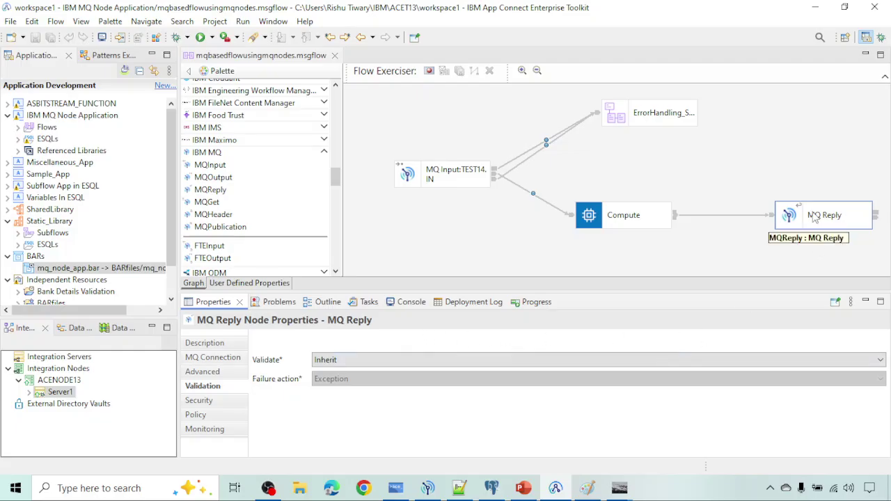
Step: In the Compute node's ESQL, correct InputRoot.MQMQ to InputRoot.MQMD in the OutputRoot.MQMD assignment, and save and close the file
double_click(618, 215)
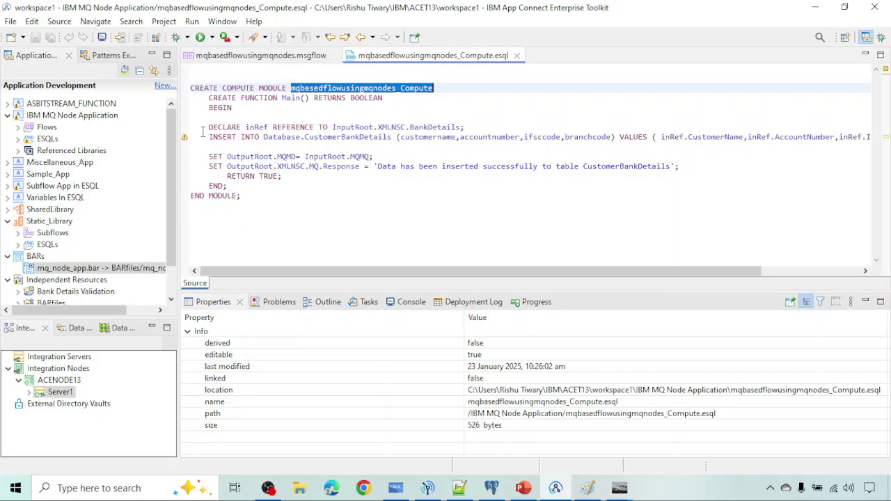
left_click_drag(208, 127, 462, 127)
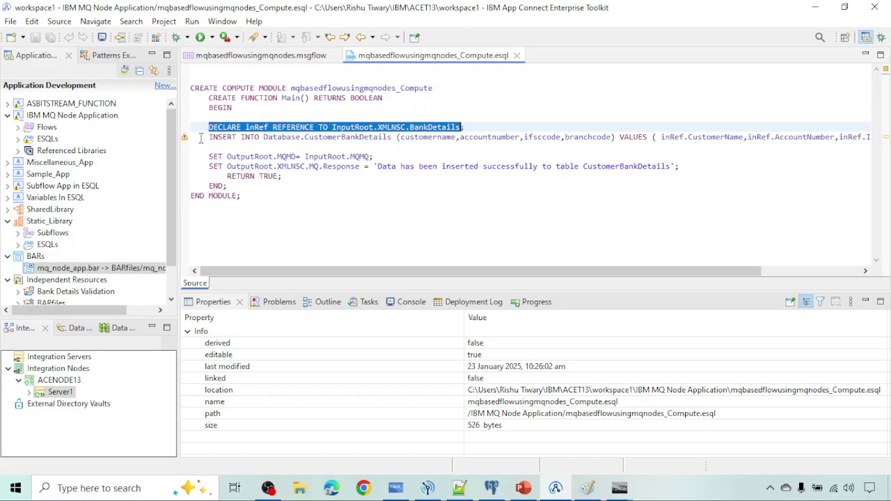
left_click_drag(207, 137, 405, 137)
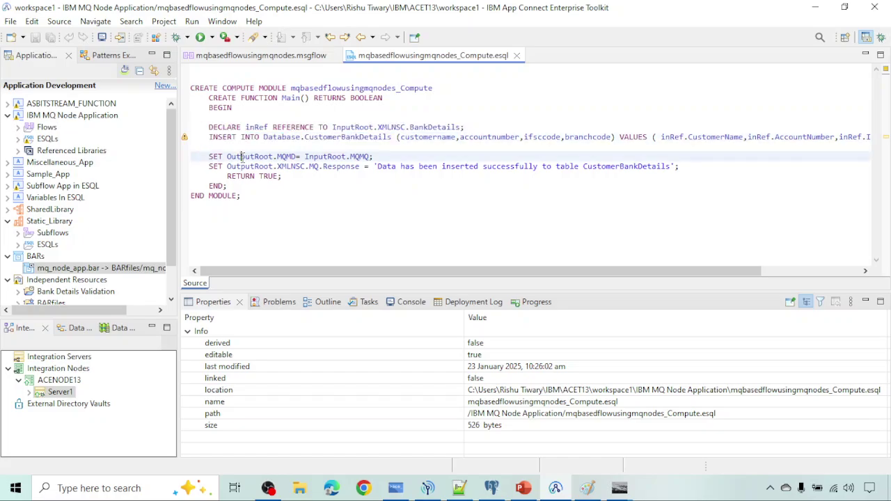
double_click(237, 157)
double_click(287, 156)
left_click(369, 156)
key("BackSpace")
key("BackSpace")
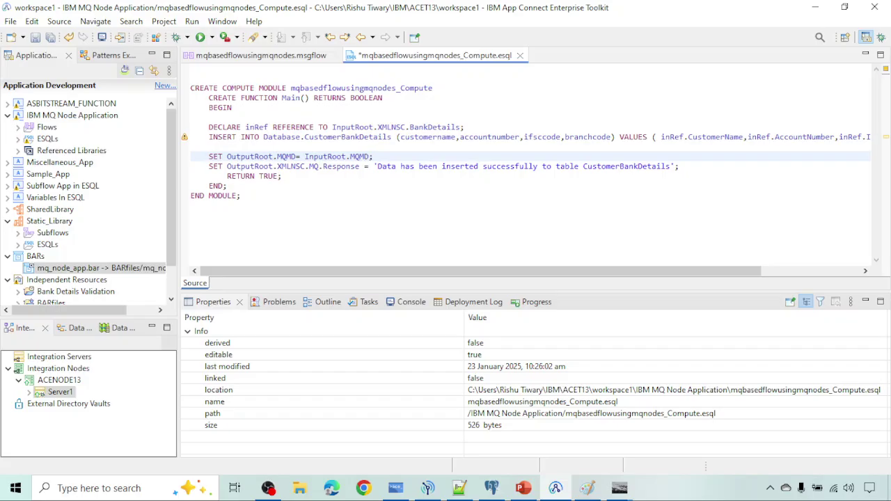
key("ctrl+s")
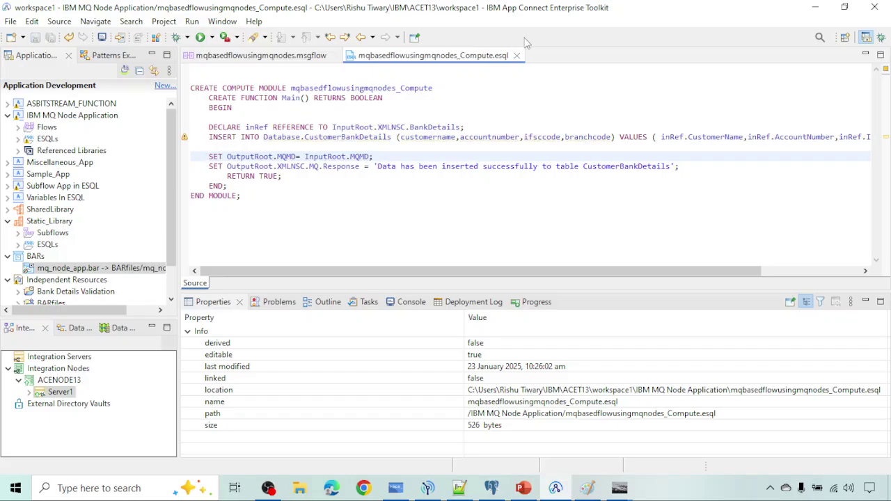
left_click(517, 57)
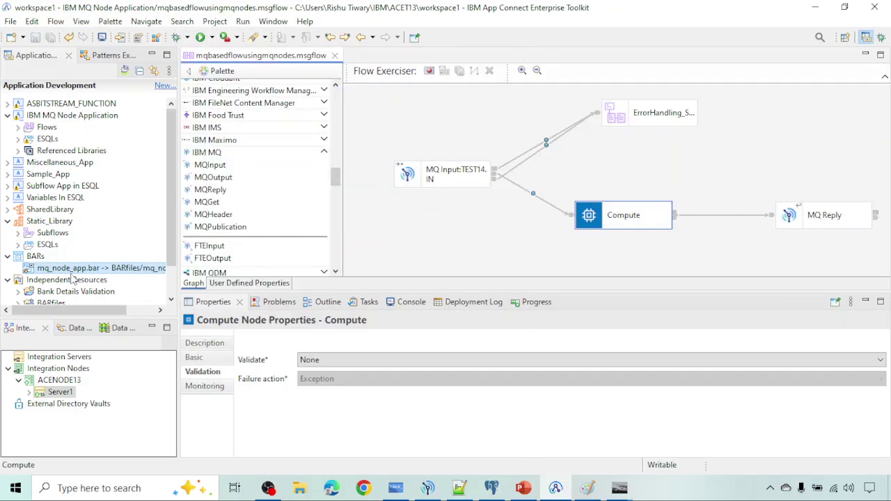
Step: Open mq_node_app.bar, rebuild and save it, accepting the override of its configurable properties
double_click(78, 270)
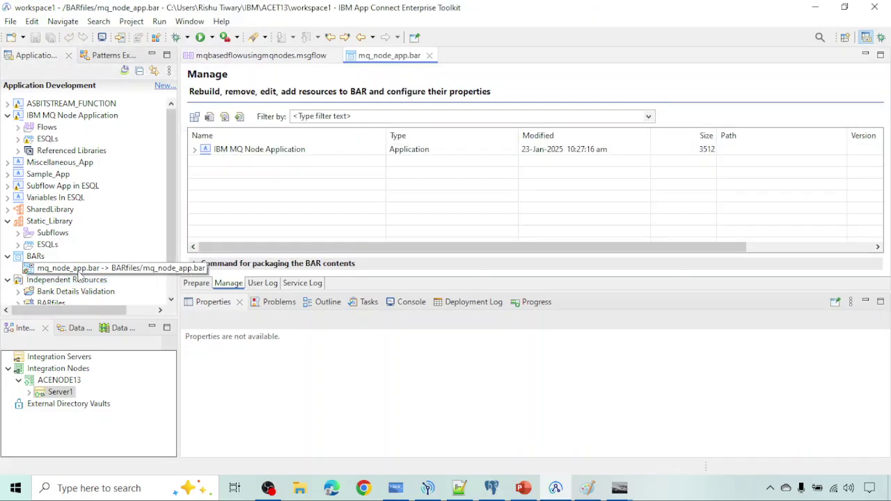
left_click(98, 272)
right_click(98, 272)
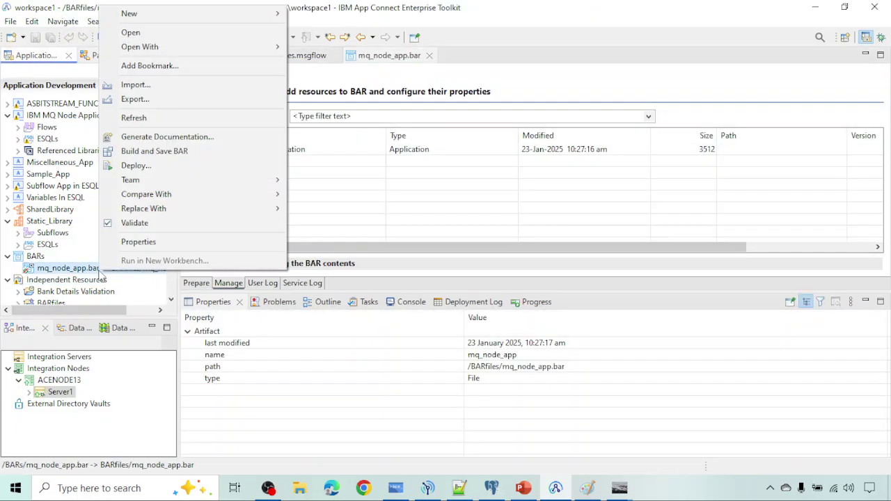
left_click(198, 152)
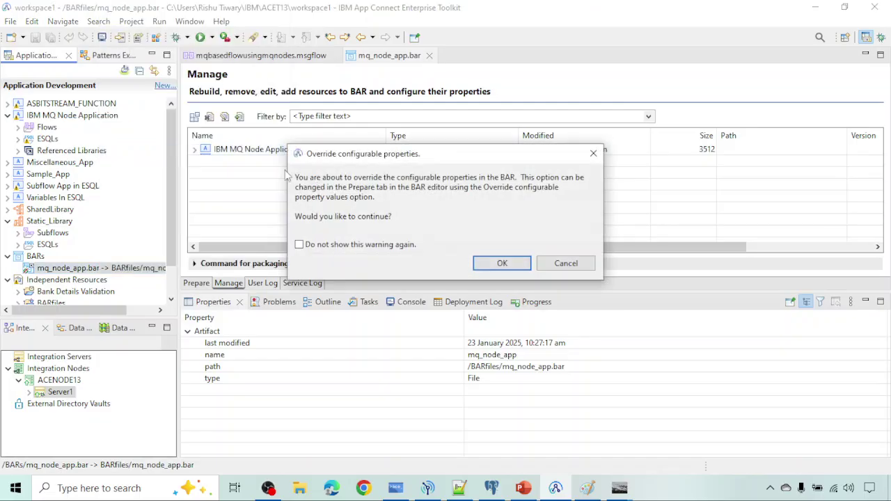
left_click(503, 264)
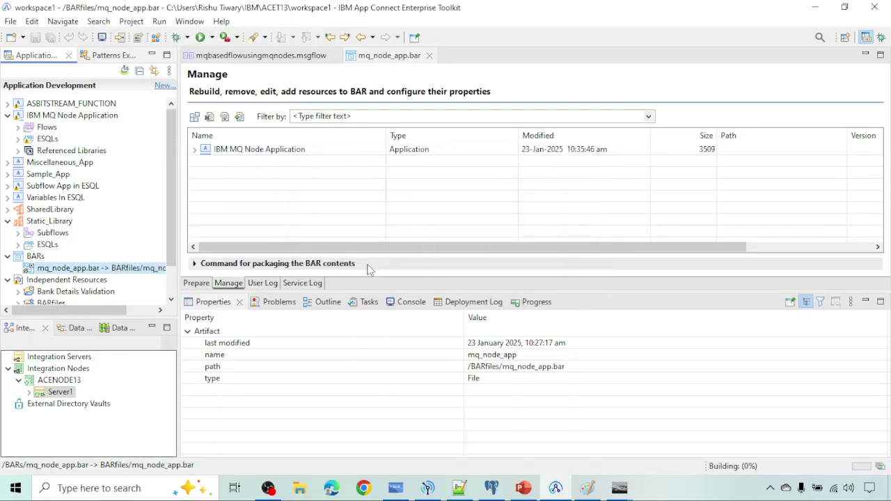
Step: Deploy mq_node_app.bar to Server1 and close the progress window and the BAR editor
right_click(117, 273)
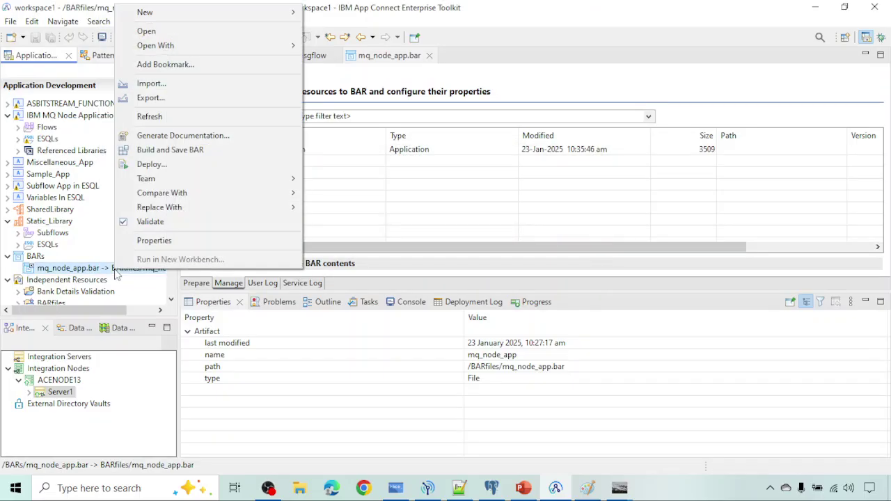
left_click(236, 165)
left_click(507, 300)
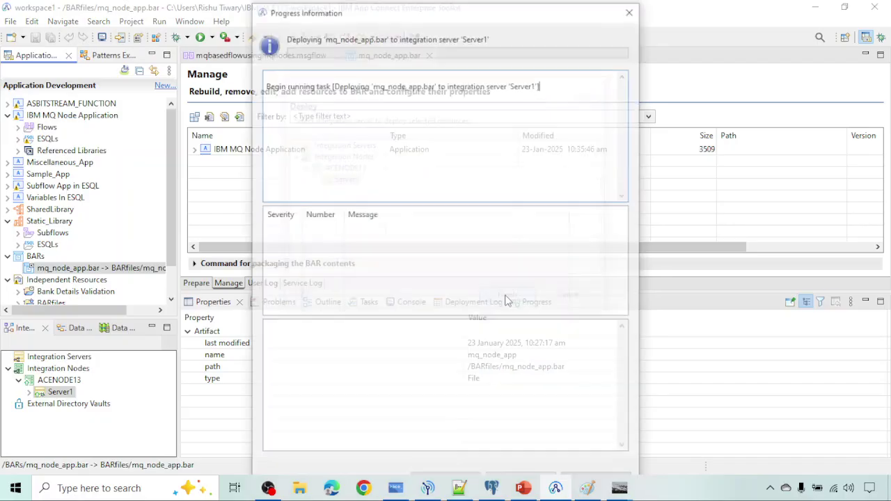
left_click(631, 12)
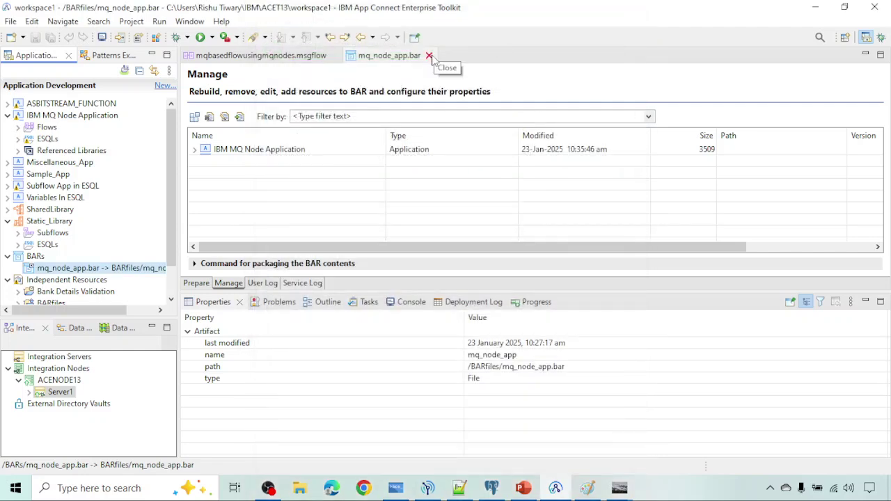
left_click(431, 55)
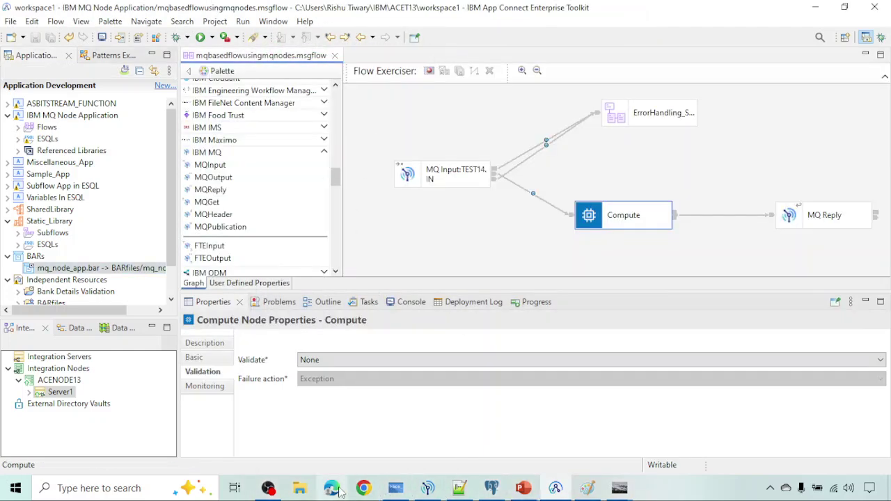
Step: Rerun the CustomerBankDetails query in pgAdmin to check its rows, and return to the toolkit
left_click(492, 488)
left_click(439, 89)
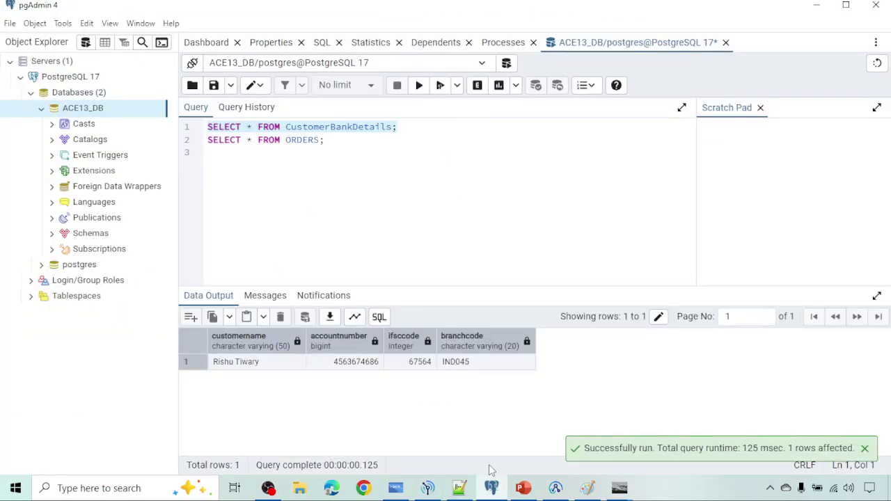
left_click(491, 488)
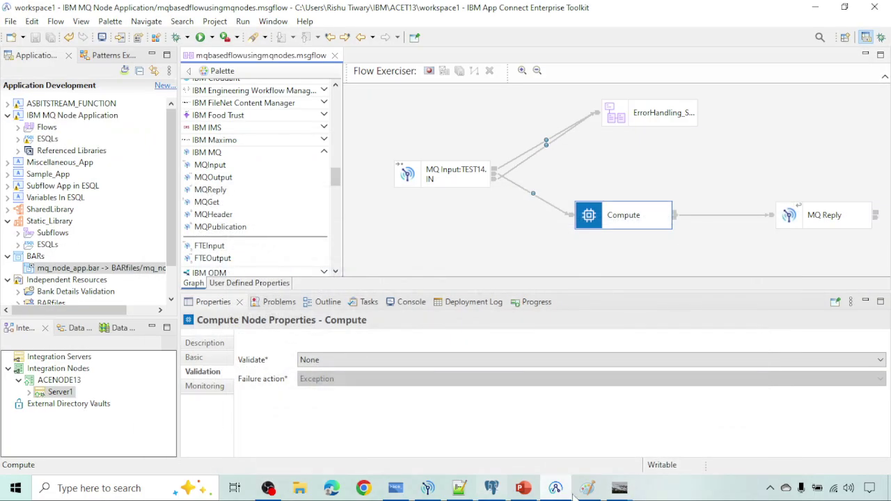
Step: Switch to RFHUtil and check the test message's reply-to queue manager, reply-to queue and XML data
left_click(619, 490)
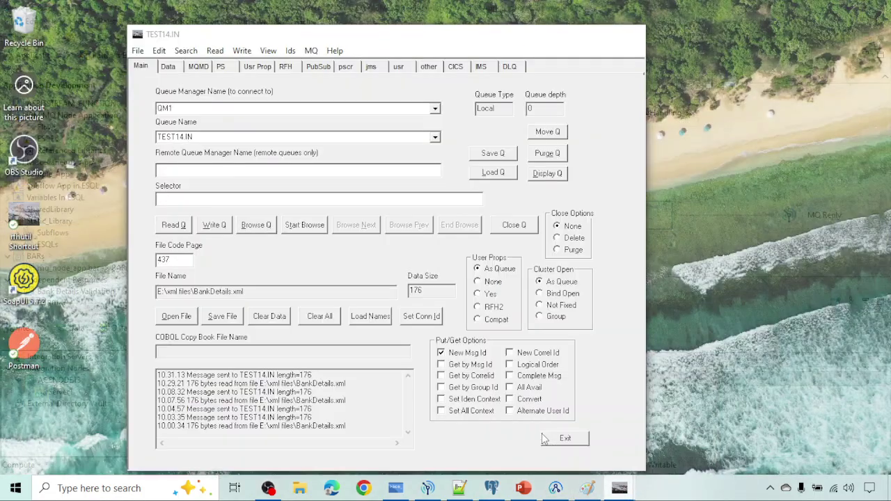
left_click(587, 425)
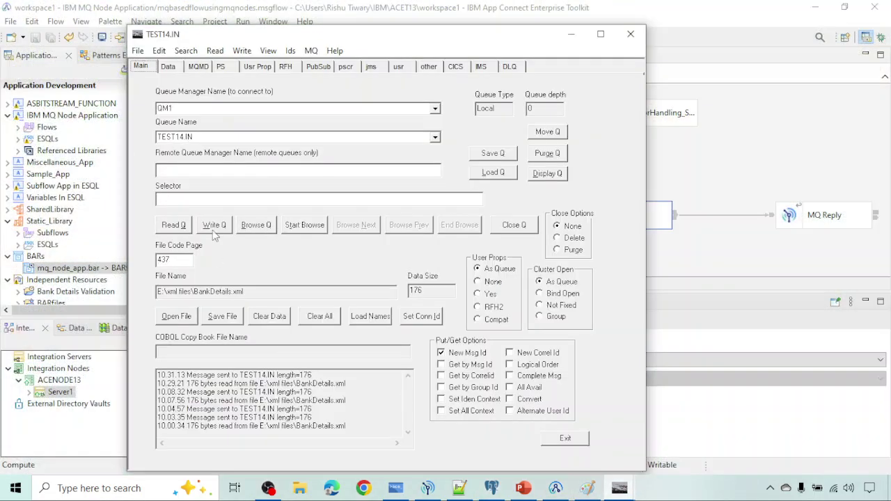
left_click(198, 67)
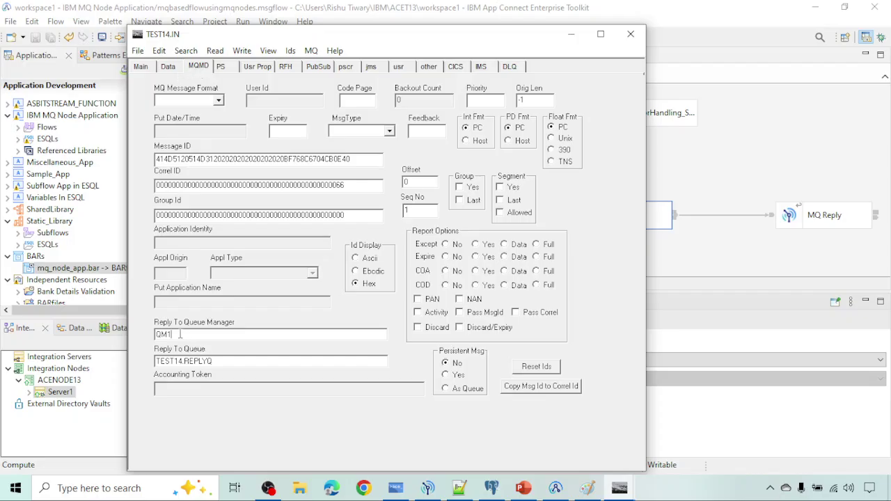
left_click_drag(179, 334, 154, 334)
left_click_drag(220, 361, 152, 362)
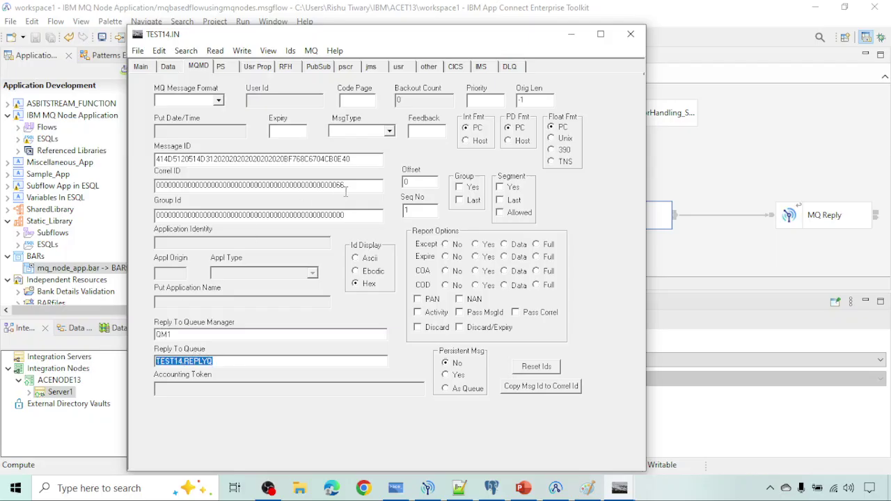
left_click(173, 68)
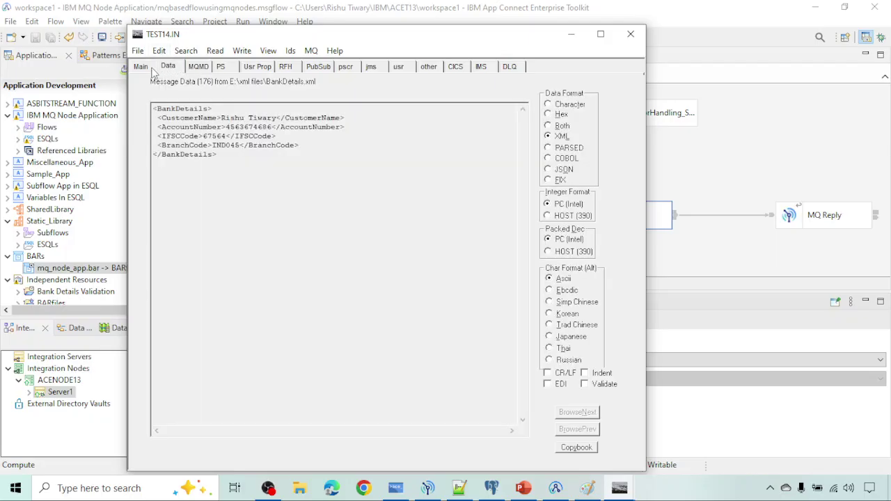
Step: Write the BankDetails.xml message to TEST14.IN, minimize RFHUtil and accept the toolkit's switch to the Debug perspective
left_click(148, 69)
left_click(215, 227)
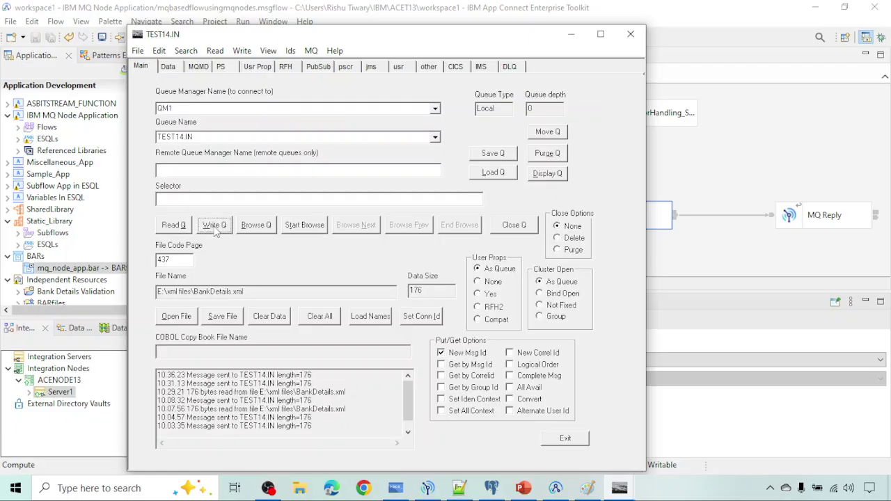
left_click(571, 40)
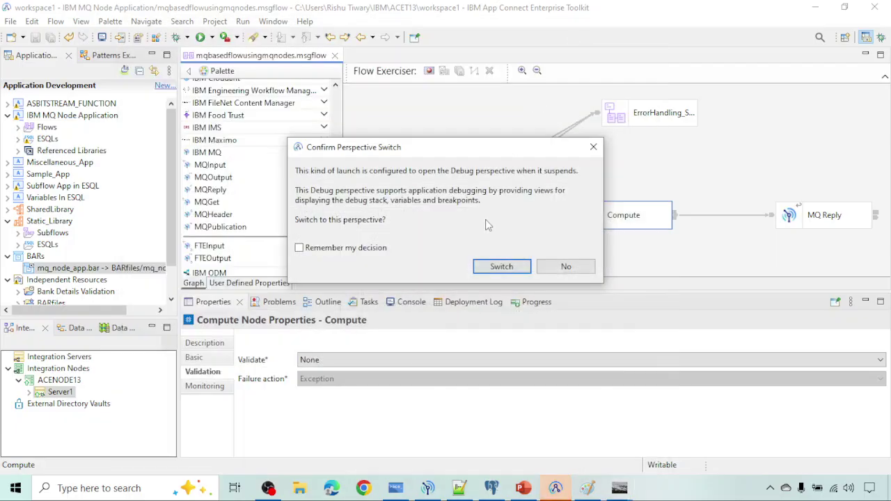
left_click(499, 265)
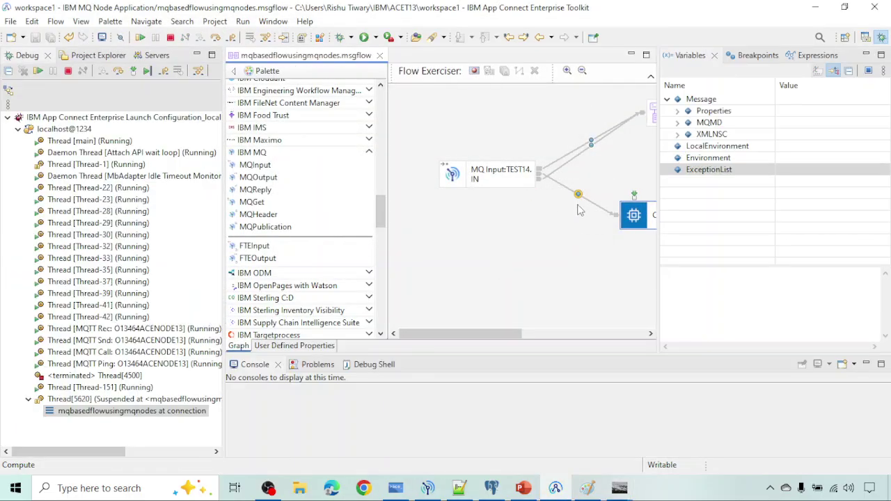
Step: Expand the incoming message's MQMD header and check its reply-to queue field against the MQ Input node
left_click(679, 122)
scroll(743, 230, "down", 4)
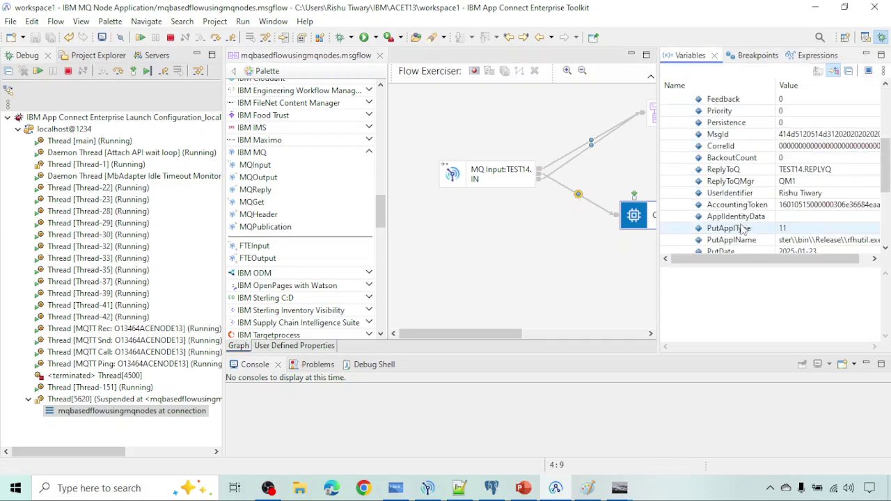
left_click(800, 170)
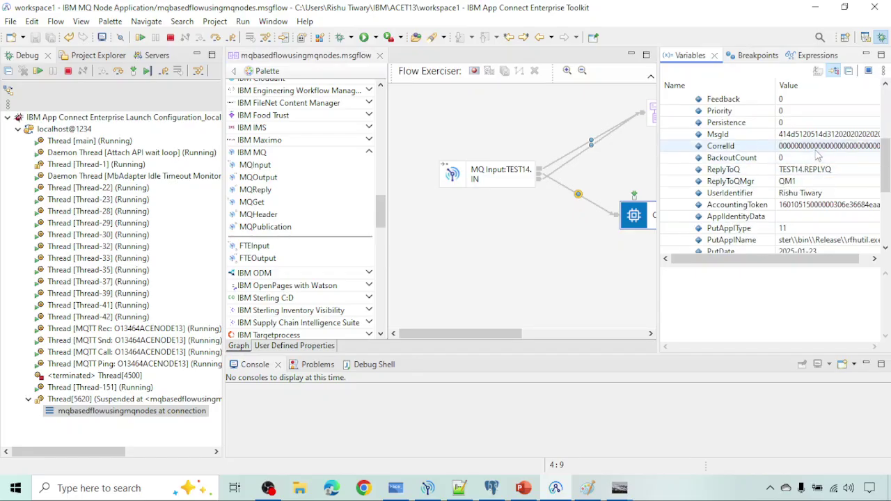
left_click(486, 183)
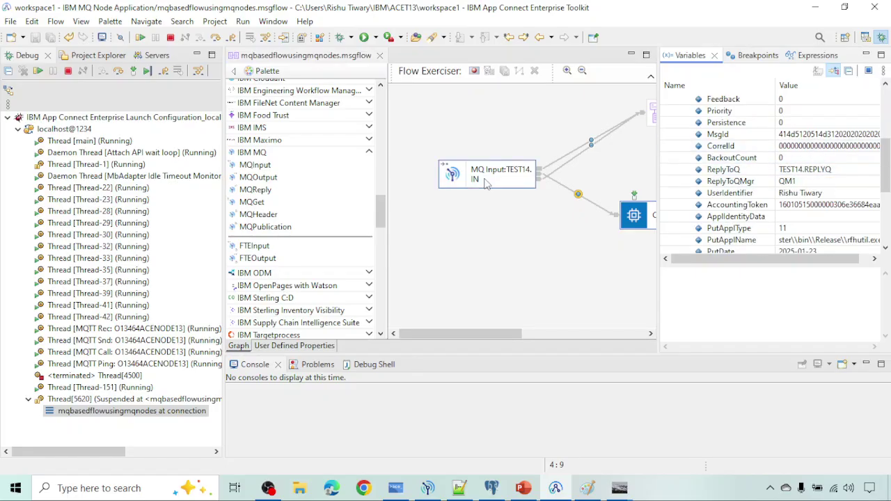
Step: Step into the Compute node's ESQL and step over the inRef declaration, the database INSERT and the MQMD assignment
left_click(134, 72)
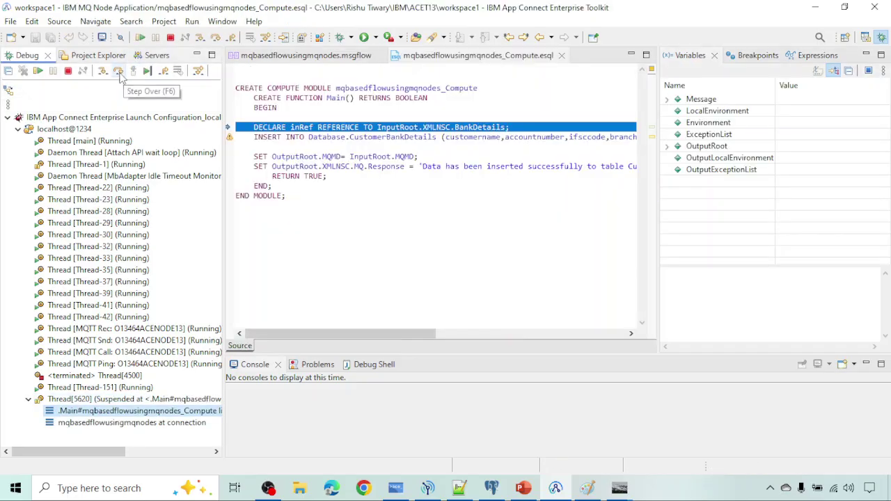
left_click(119, 72)
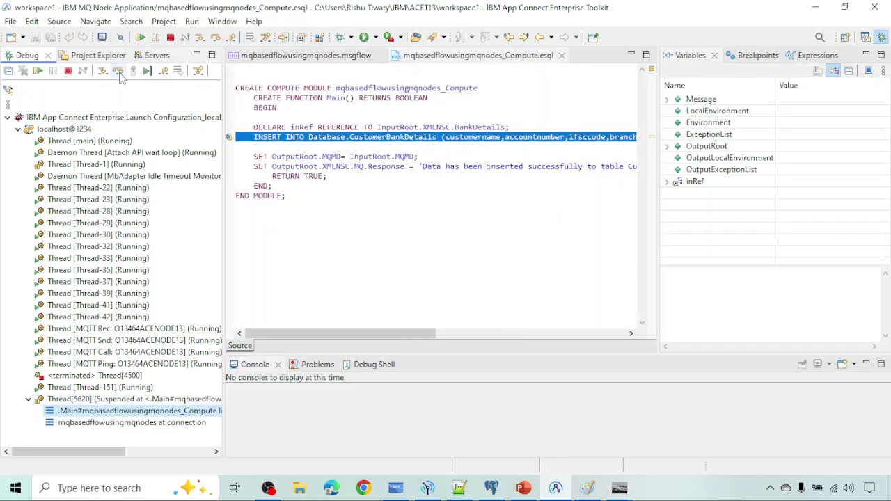
left_click(120, 74)
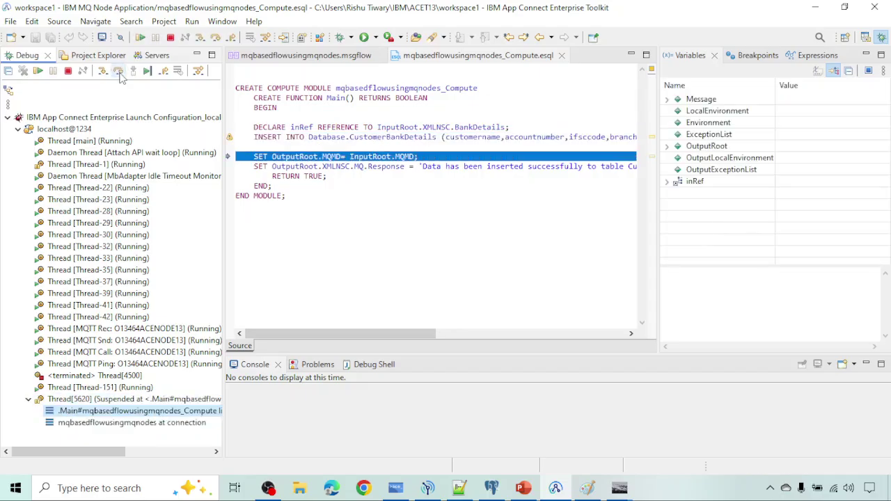
left_click(120, 74)
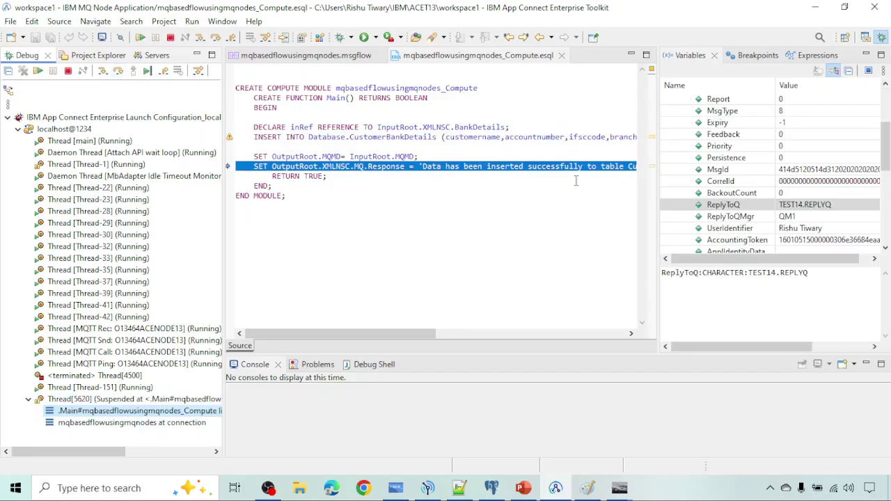
Step: Collapse the input message's MQMD and examine the MQMD header fields under OutputRoot
scroll(697, 197, "up", 3)
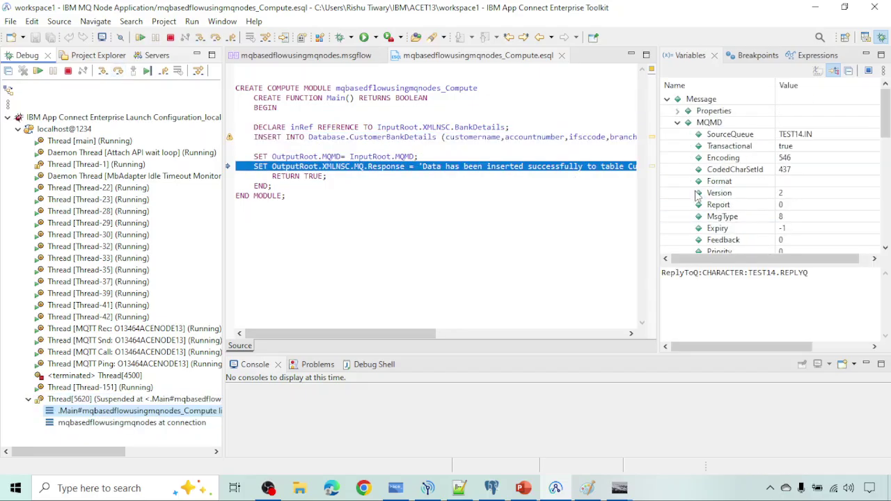
left_click(678, 122)
left_click(668, 182)
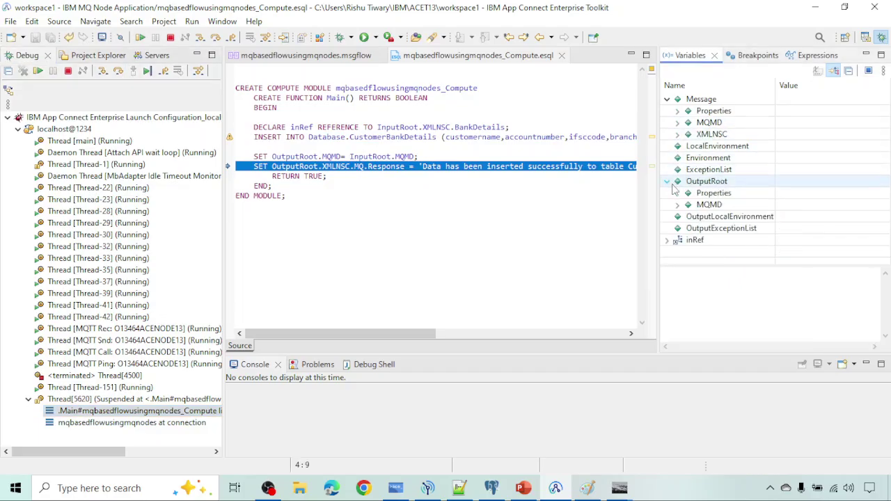
left_click(677, 205)
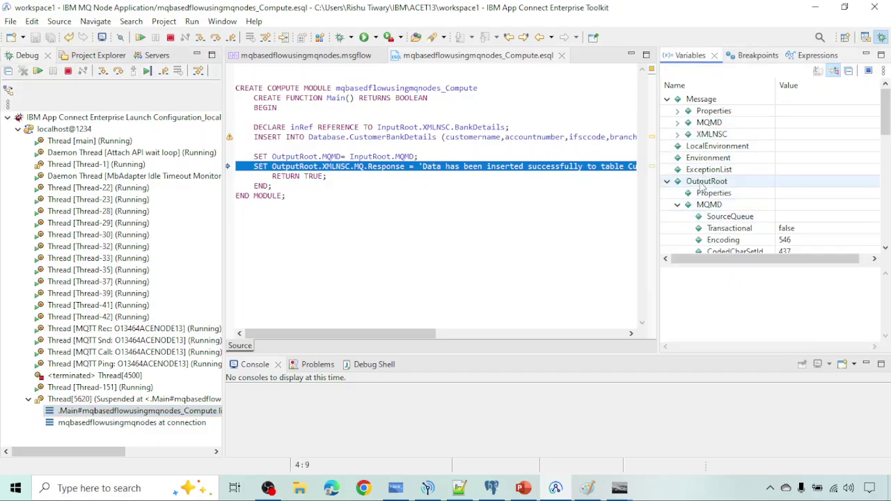
scroll(703, 185, "down", 7)
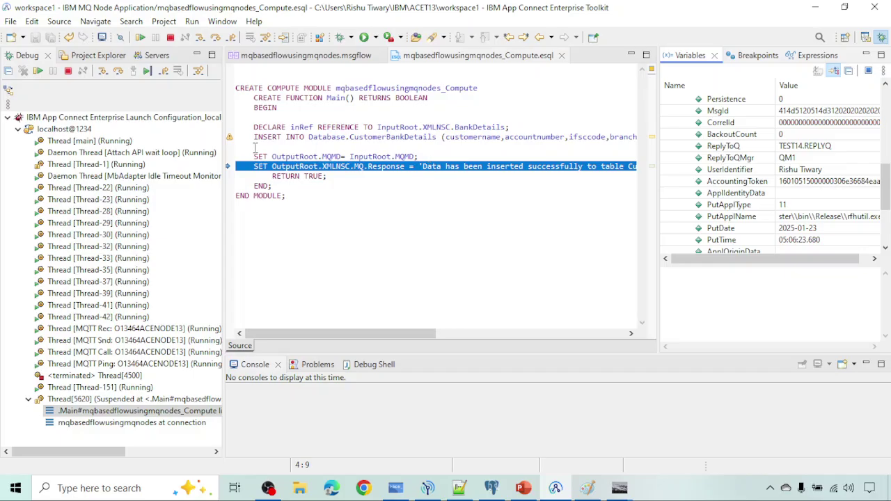
Step: Step over the Response assignment and inspect the Response value under OutputRoot's XMLNSC MQ element
left_click(119, 71)
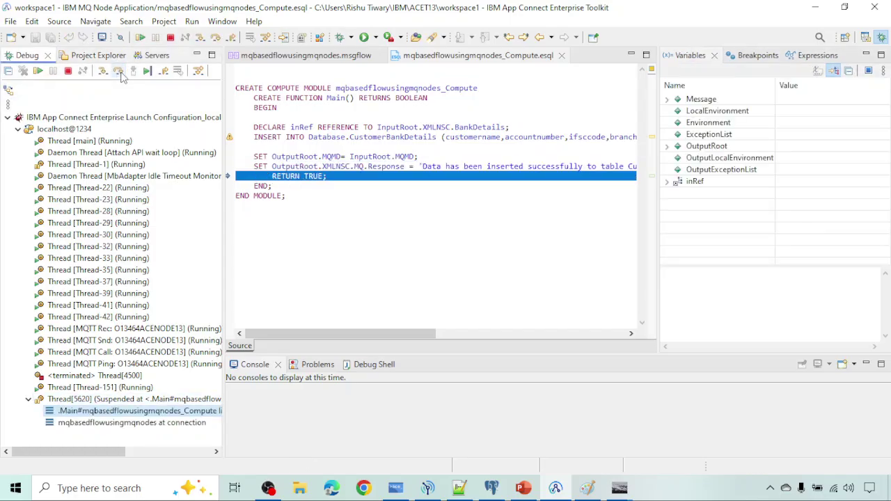
left_click(667, 146)
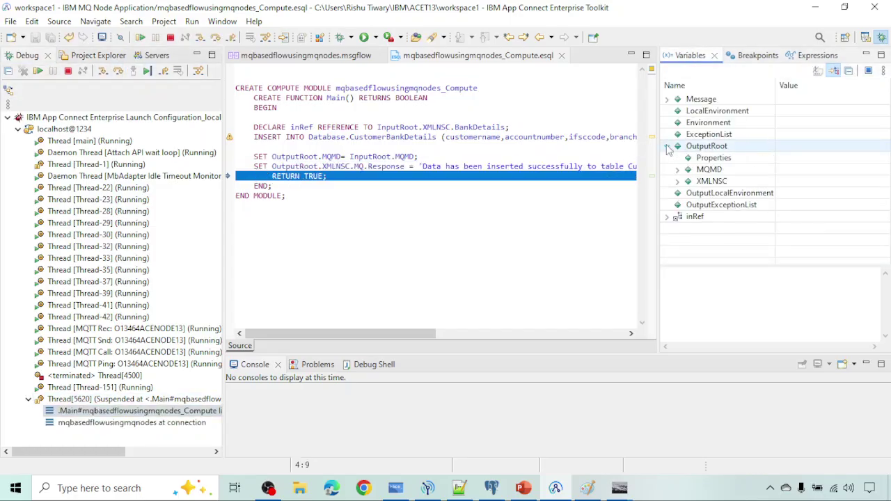
left_click(678, 181)
left_click(688, 193)
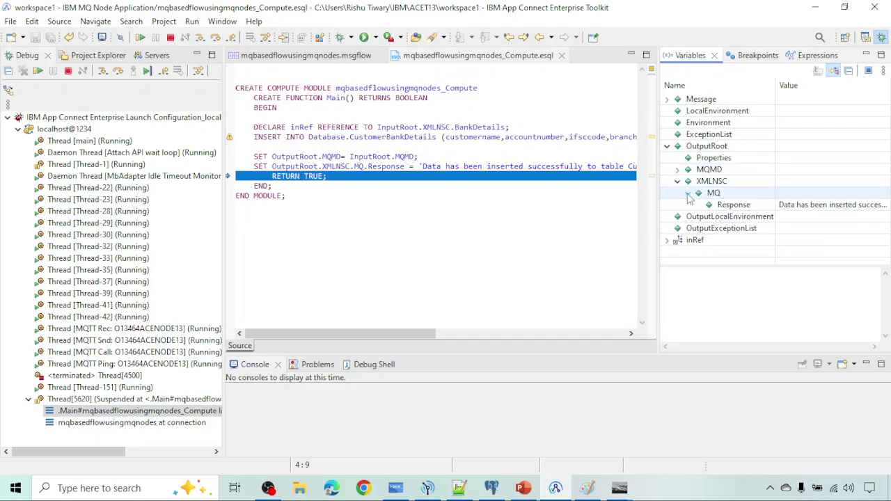
left_click(786, 204)
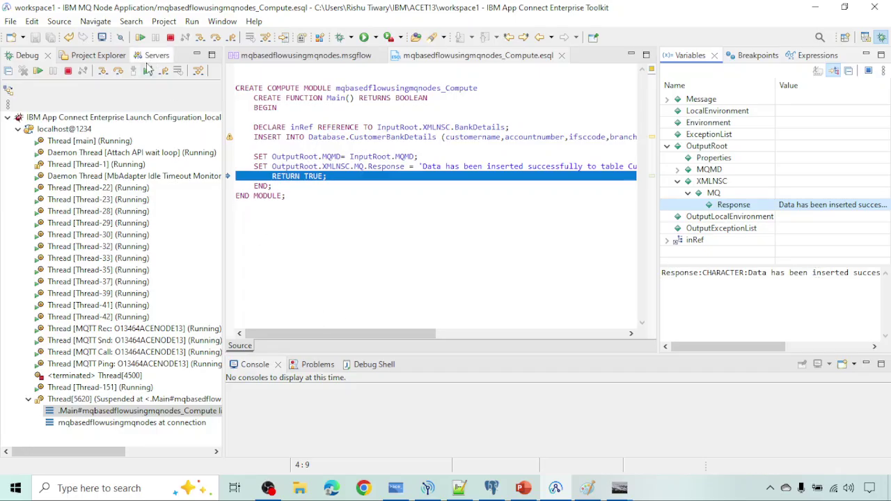
Step: Step over the RETURN TRUE line and the connection after the Compute node to finish the message flow
left_click(119, 71)
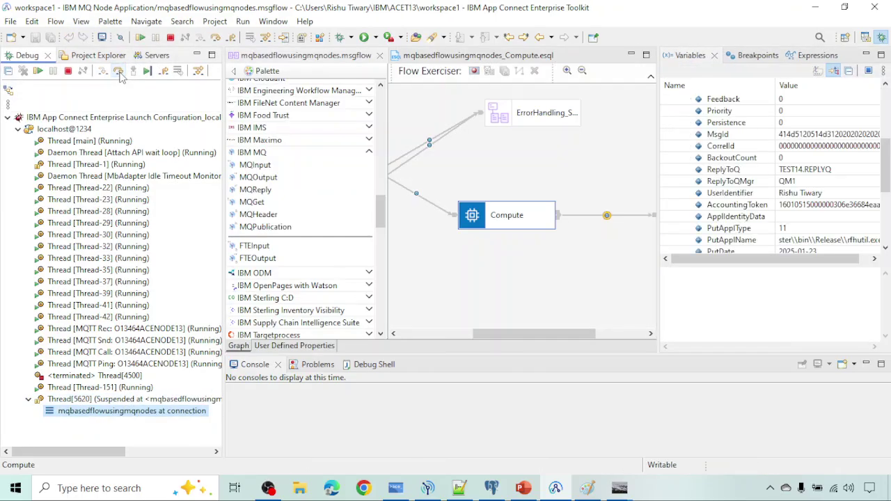
left_click(119, 72)
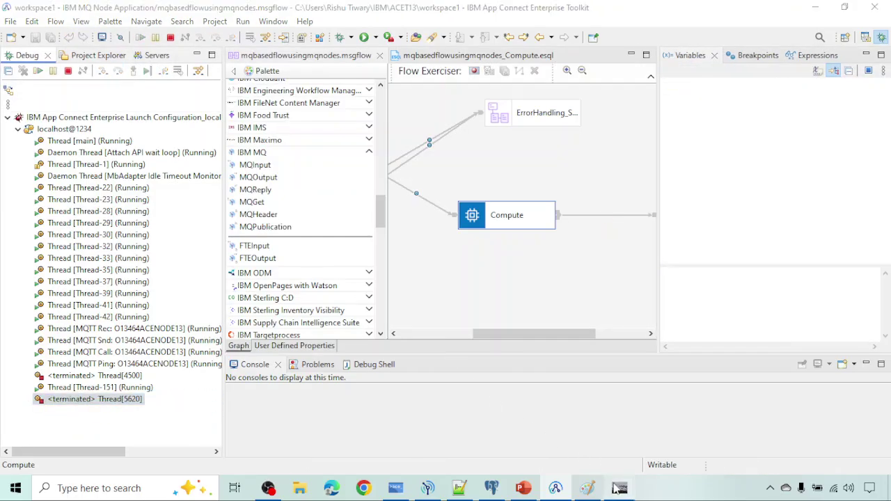
Step: Switch to RfhUtil and load the queue names for queue manager QM1
mouse_move(619, 488)
left_click(665, 427)
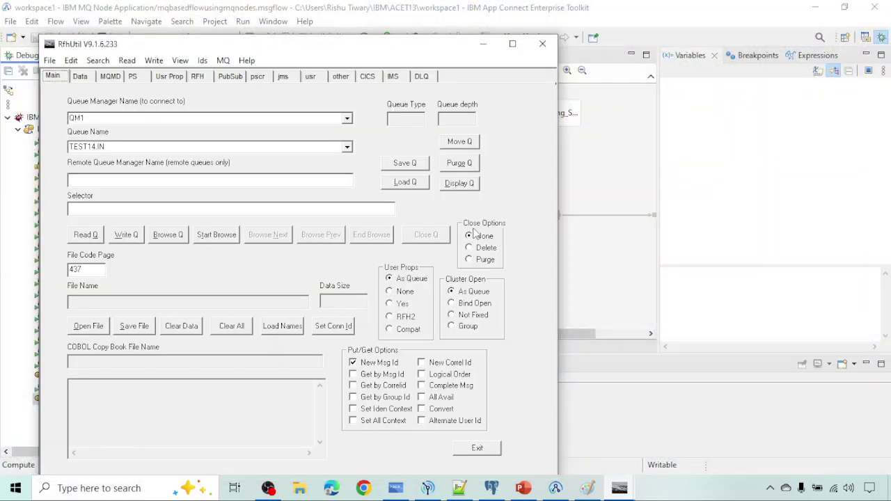
left_click(284, 328)
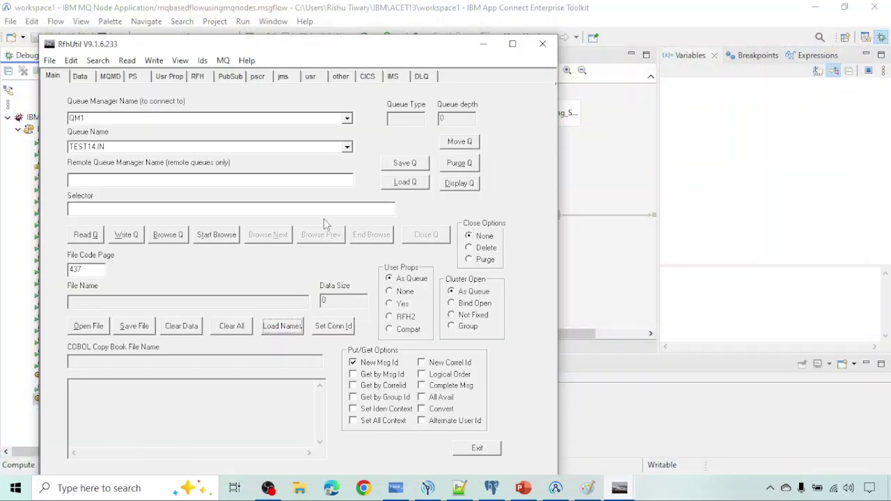
left_click(346, 147)
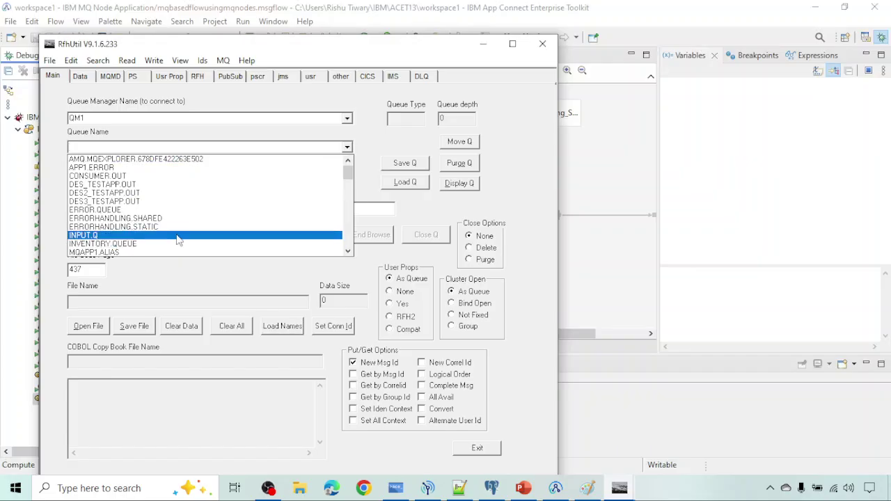
scroll(179, 210, "down", 8)
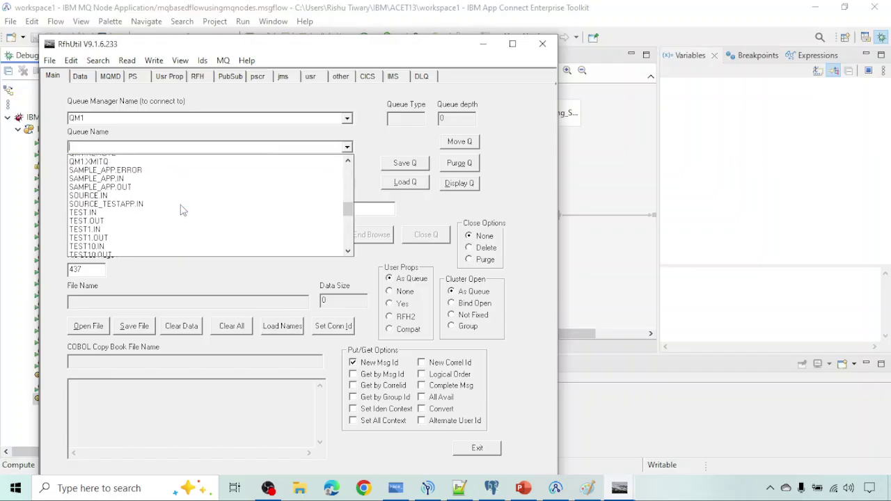
scroll(128, 245, "down", 7)
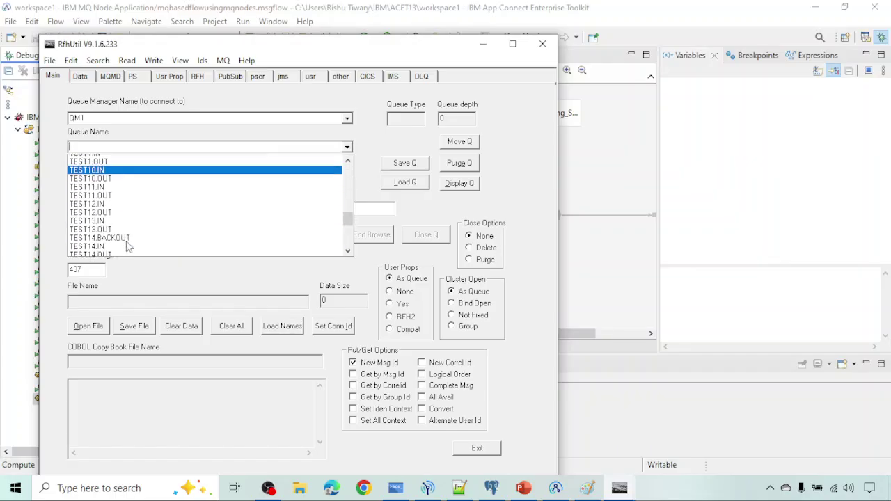
scroll(130, 202, "up", 5)
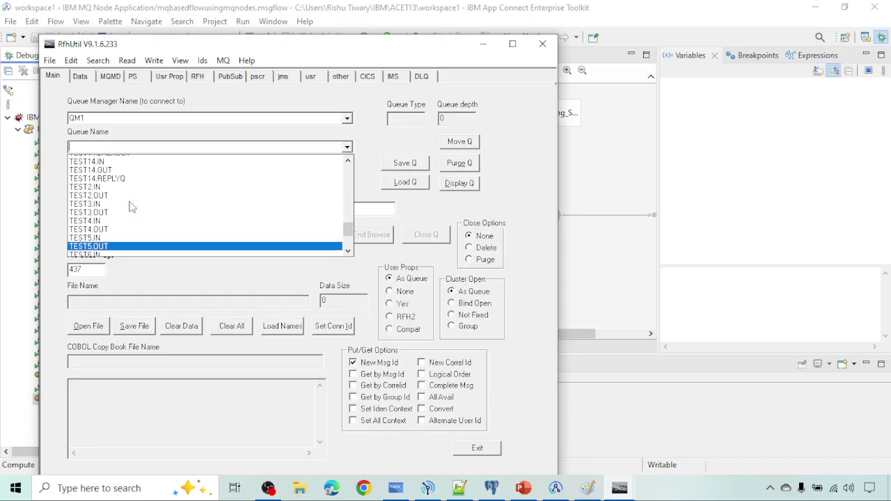
left_click(115, 198)
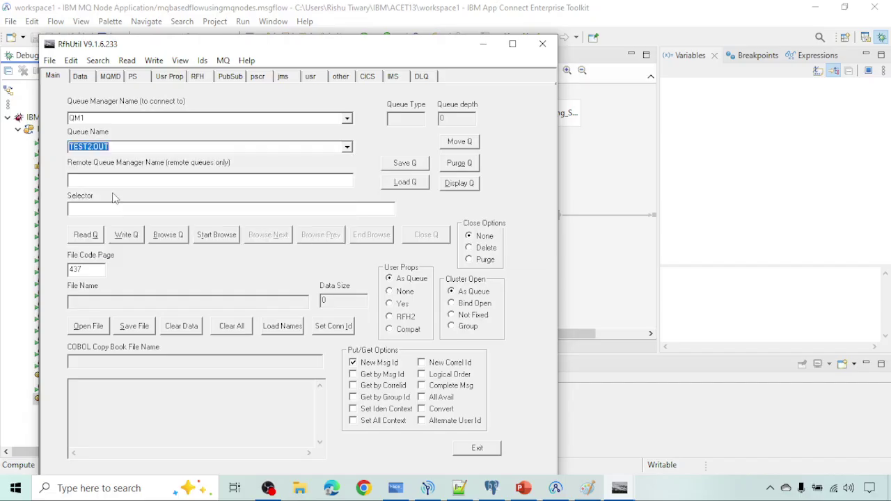
Step: Select TEST14.REPLYQ as the queue name
left_click(347, 147)
scroll(160, 216, "down", 3)
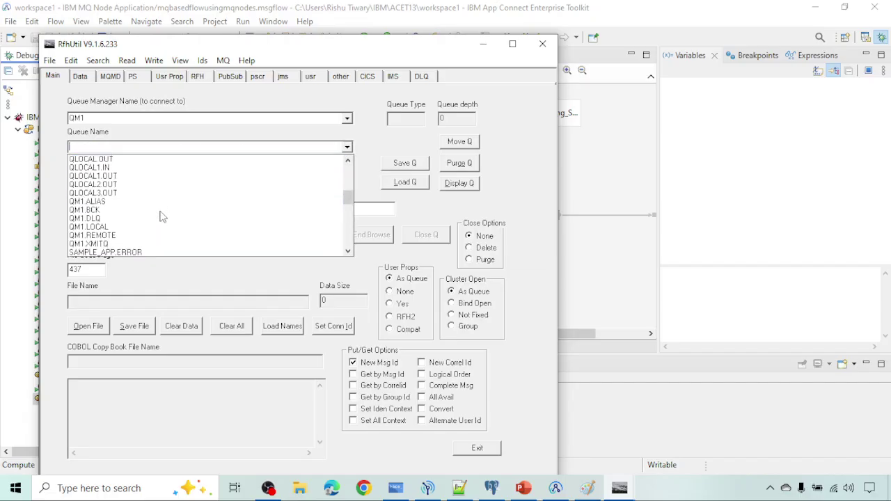
scroll(160, 217, "down", 10)
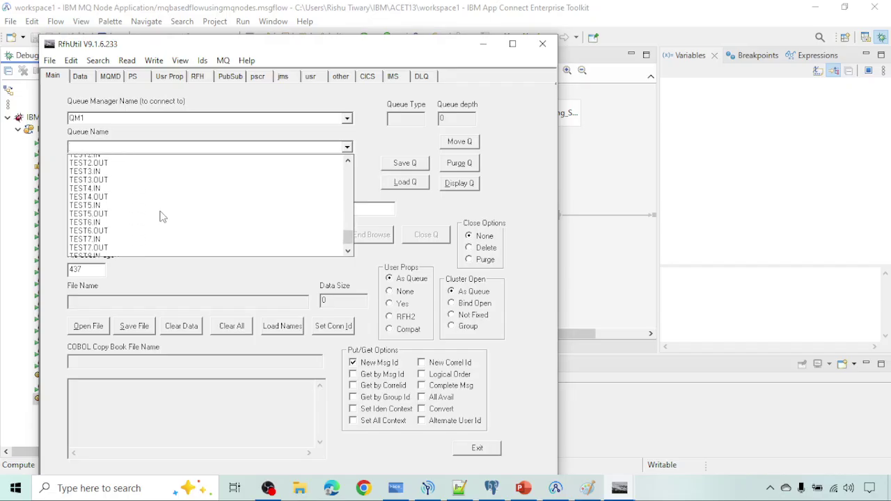
scroll(160, 217, "down", 3)
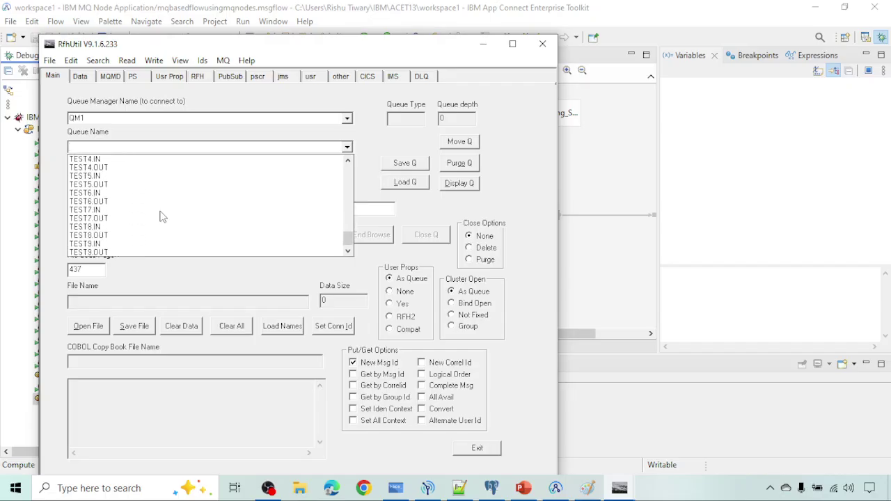
scroll(161, 216, "up", 8)
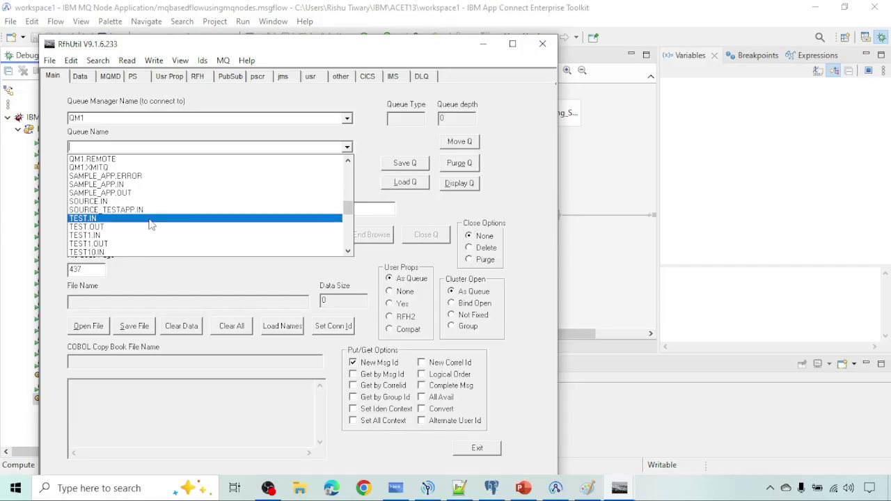
scroll(151, 224, "down", 8)
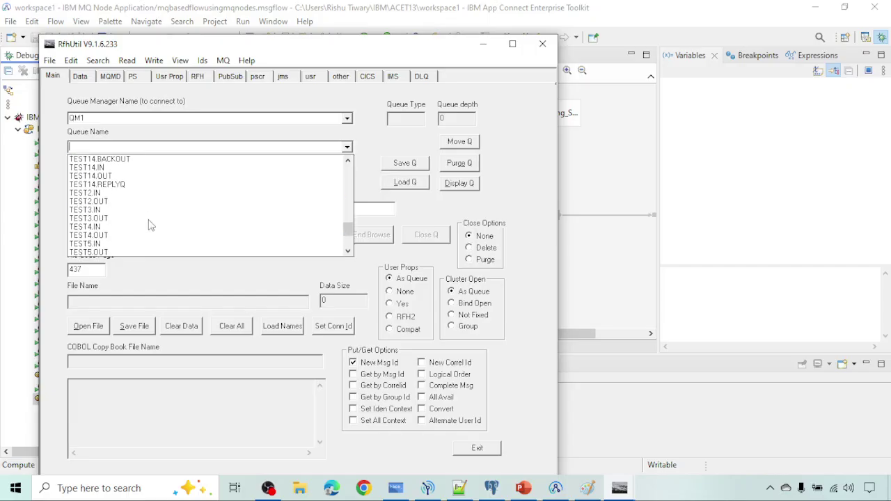
left_click(127, 185)
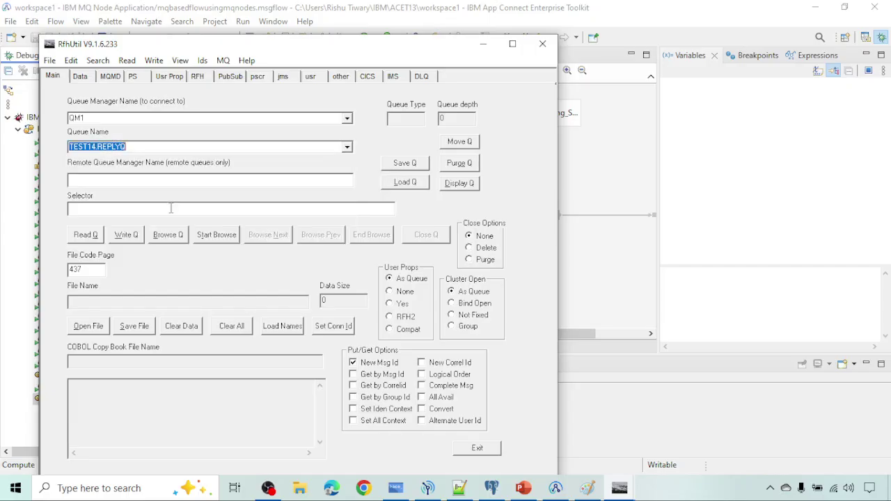
Step: Browse the first message in TEST14.REPLYQ with its data displayed as XML, and end the browse operation
left_click(214, 235)
left_click(87, 78)
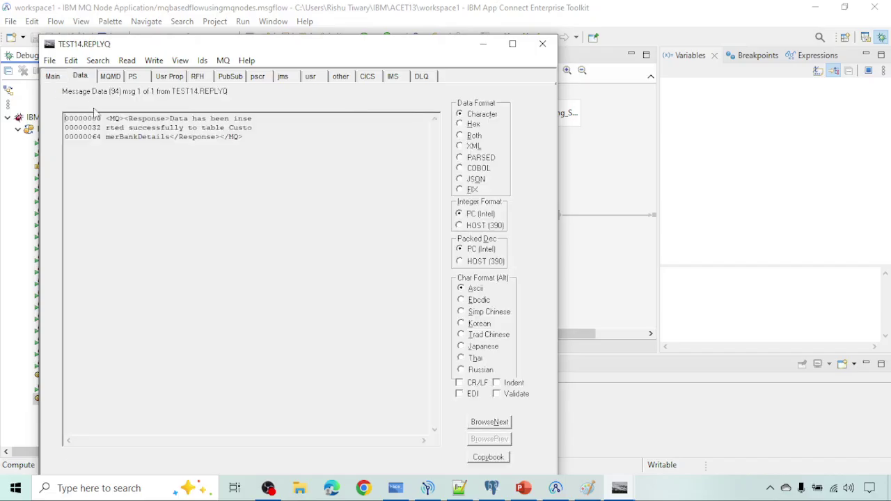
left_click(459, 146)
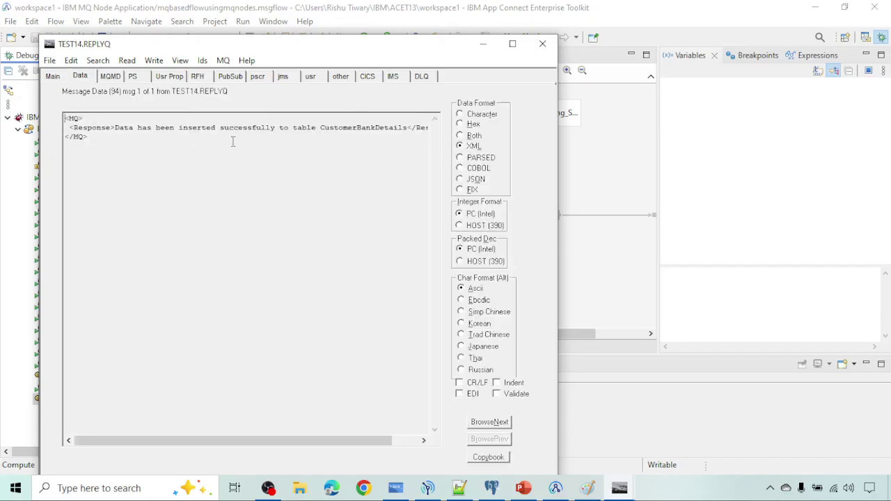
key("ctrl+a")
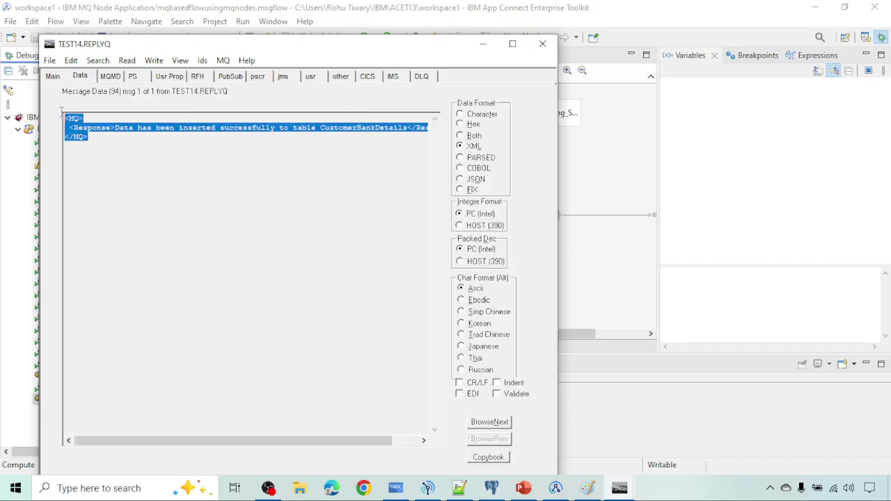
left_click(55, 77)
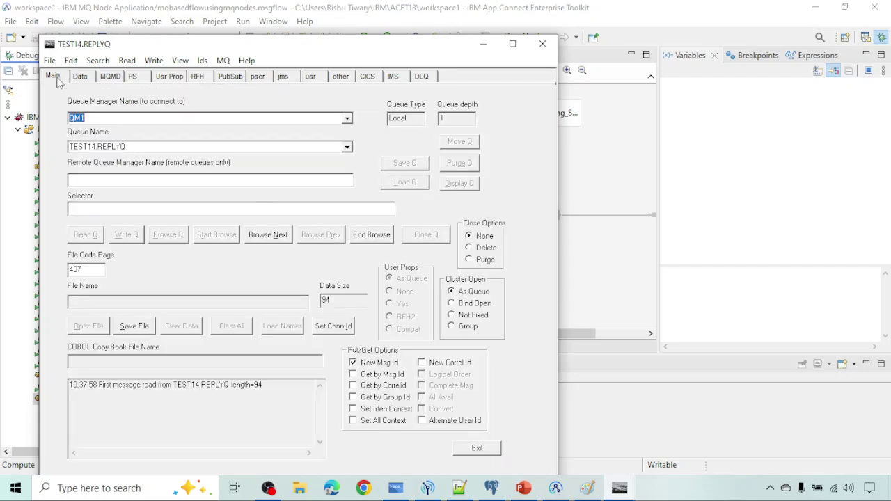
left_click(373, 236)
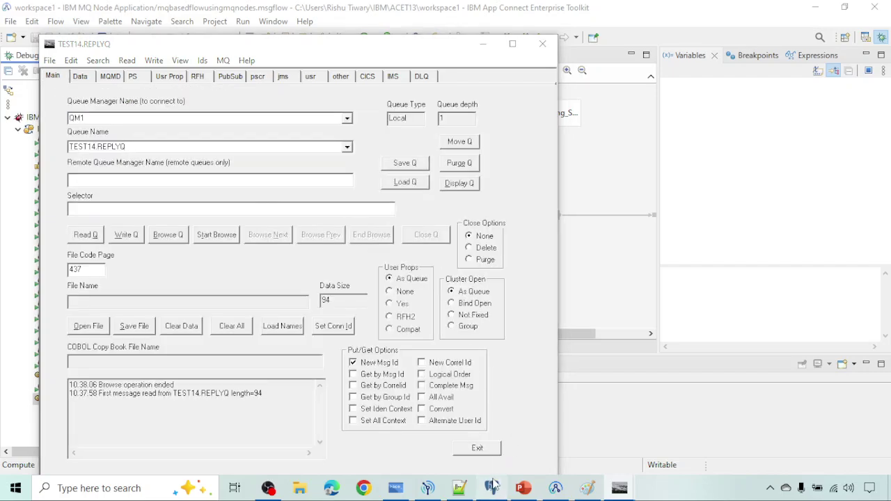
Step: Switch to pgAdmin 4, rerun the SELECT query on CustomerBankDetails, and check the second row across all its columns
left_click(492, 486)
left_click(419, 85)
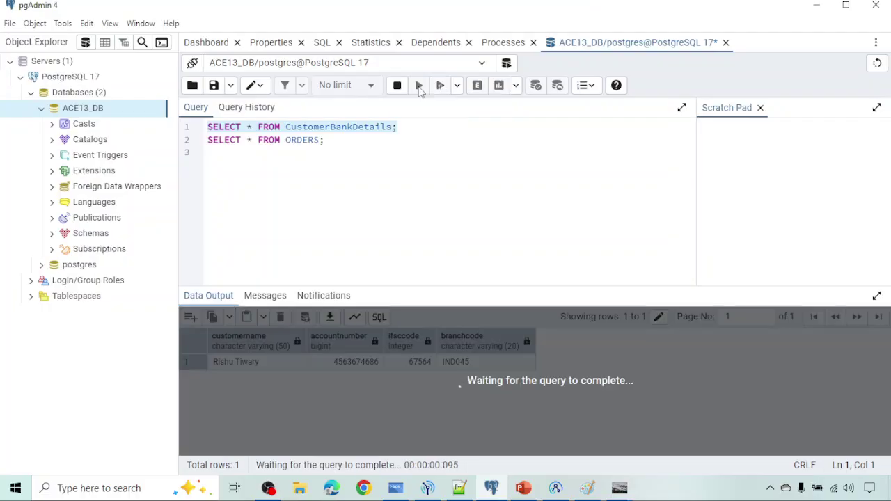
left_click_drag(216, 378, 509, 378)
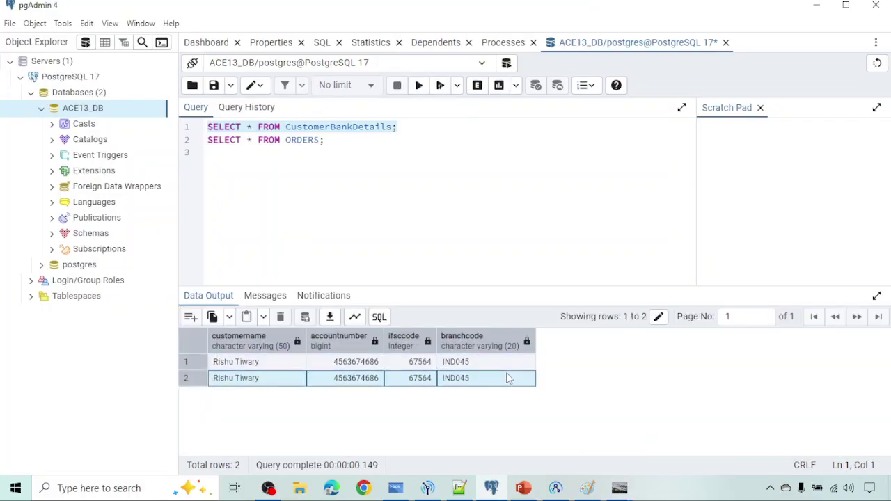
Step: Put pgAdmin and the TEST14.REPLYQ window away and return the App Connect Enterprise Toolkit to the development perspective
left_click(493, 486)
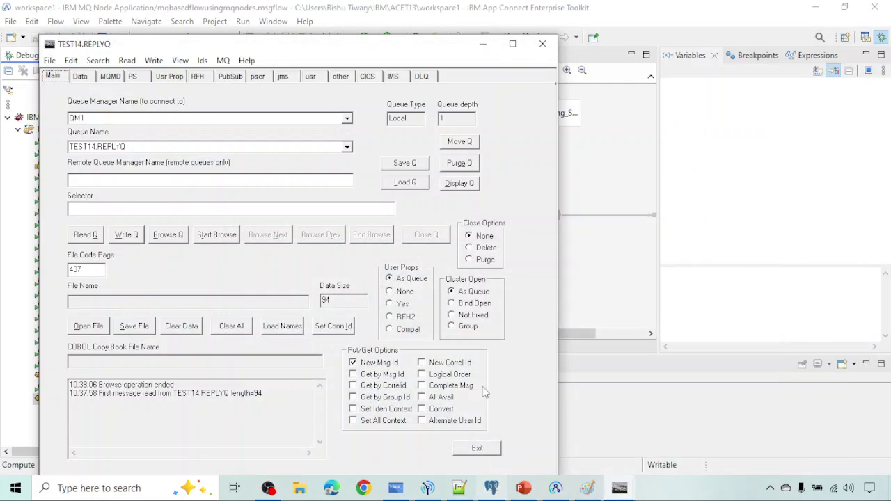
left_click(484, 44)
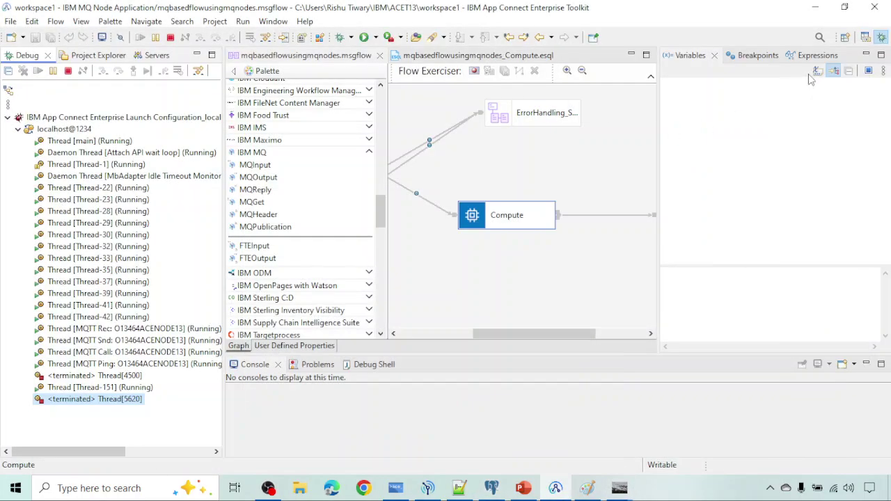
left_click(865, 37)
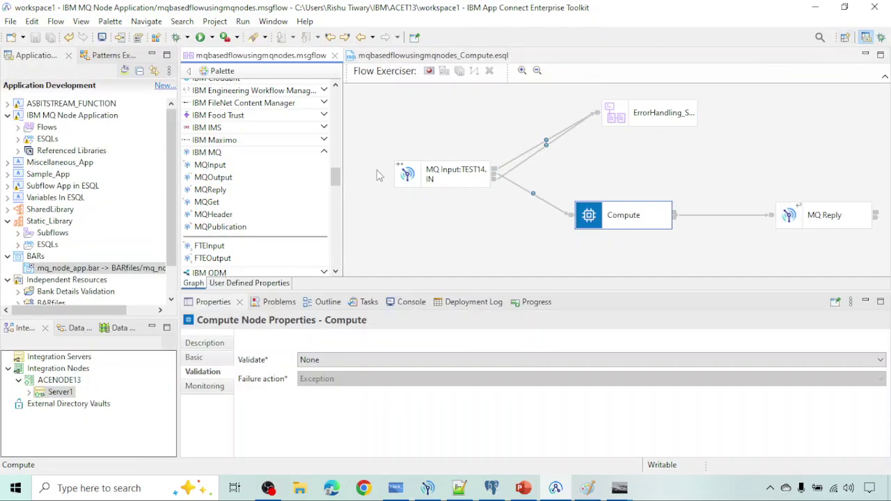
Step: Switch to Notepad++, review the full BankDetails message in BankDetails.xml, and return to the toolkit
left_click(459, 488)
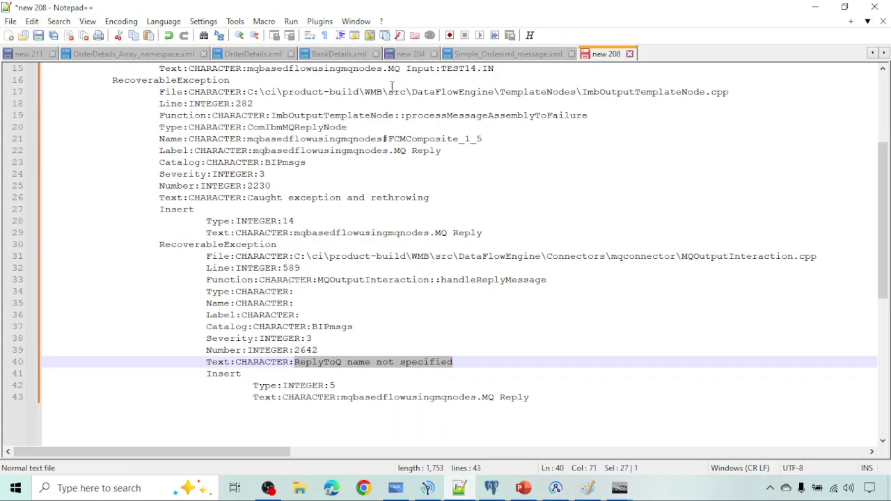
left_click(326, 55)
left_click(180, 139)
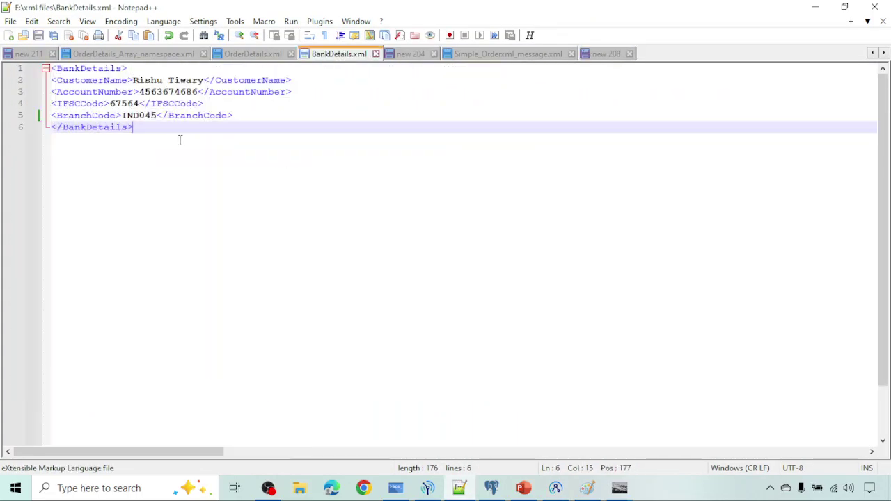
left_click_drag(163, 142, 53, 70)
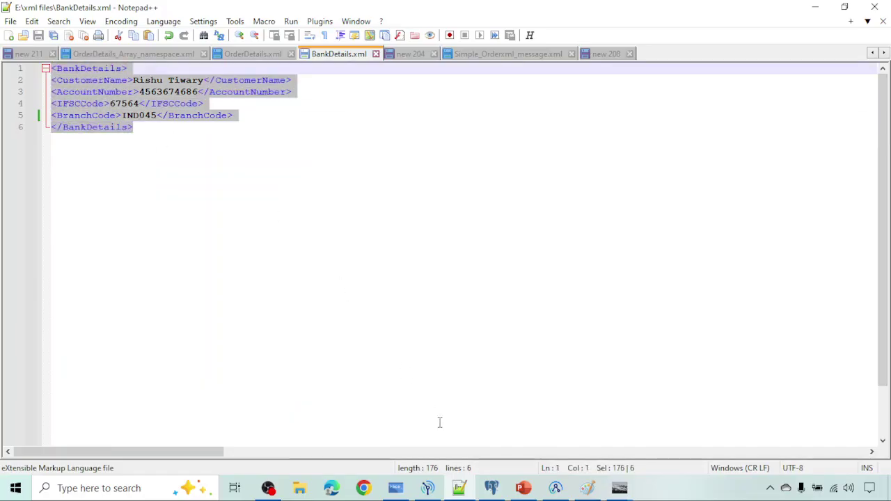
left_click(460, 487)
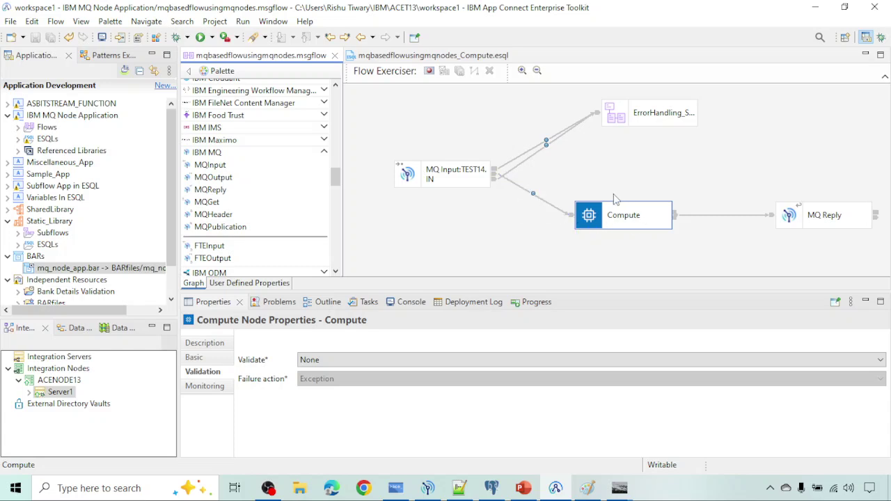
Step: Open the Compute node's ESQL and examine the inRef declaration and the INSERT INTO Database.CustomerBankDetails statement
double_click(617, 224)
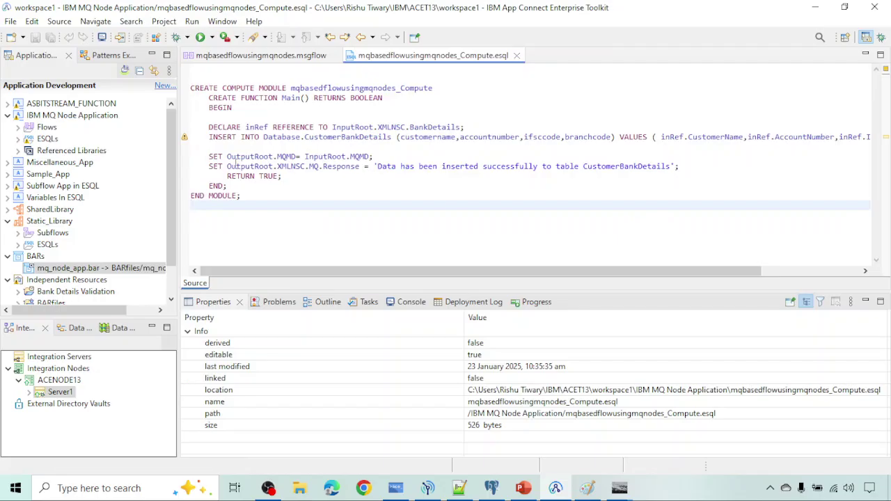
left_click_drag(208, 123, 442, 142)
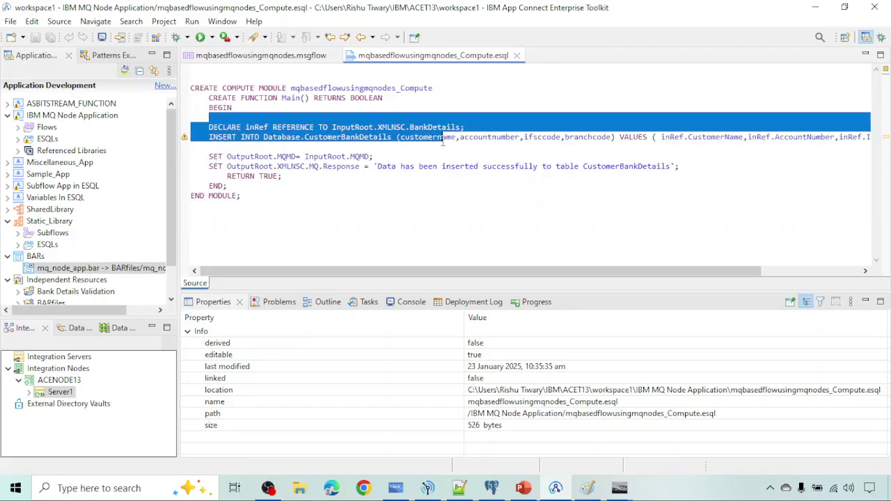
left_click(442, 142)
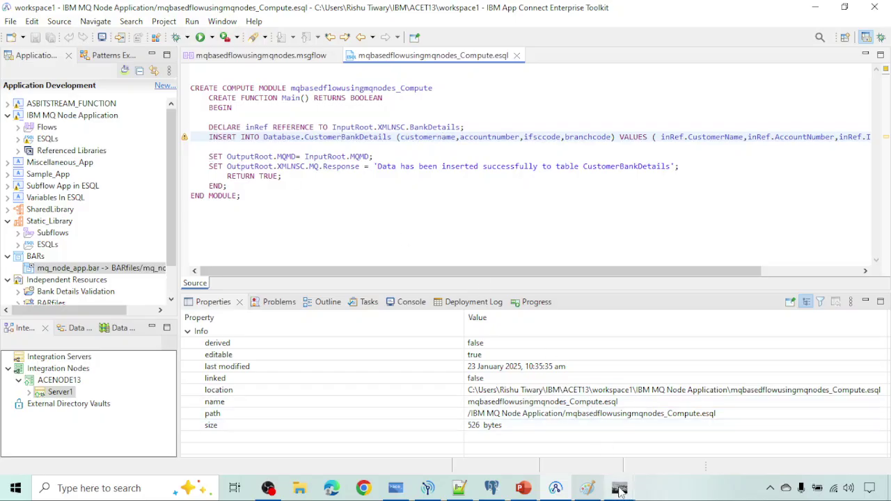
Step: Switch to the TEST14.IN window in RfhUtil and review the MQMD reply-to queue, the reply-to queue manager and the message data
mouse_move(620, 491)
left_click(568, 454)
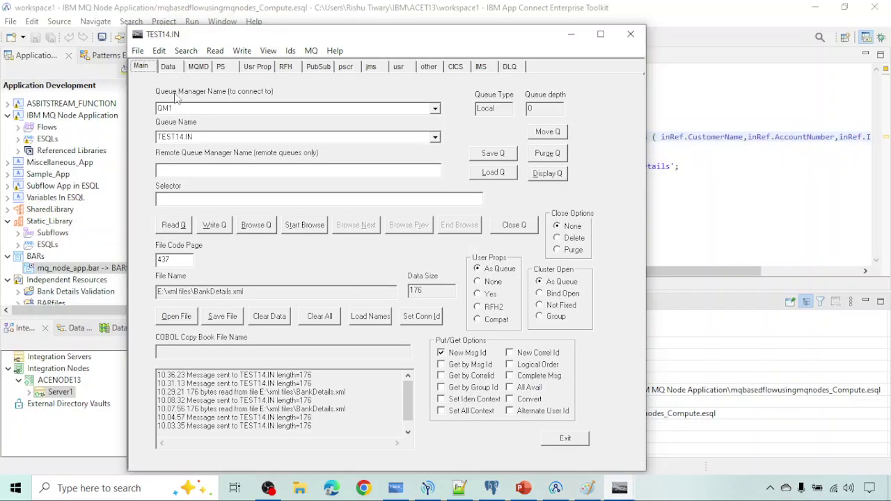
left_click(197, 66)
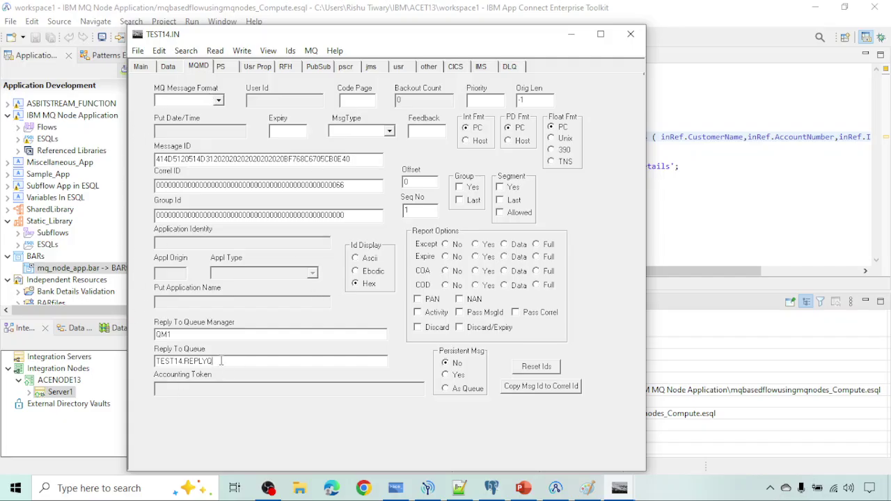
left_click_drag(222, 360, 154, 360)
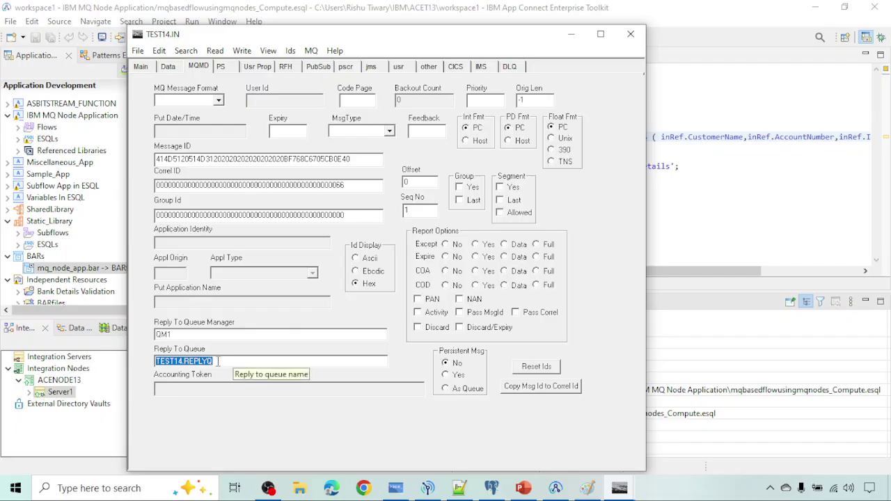
left_click(189, 334)
left_click_drag(173, 335, 151, 332)
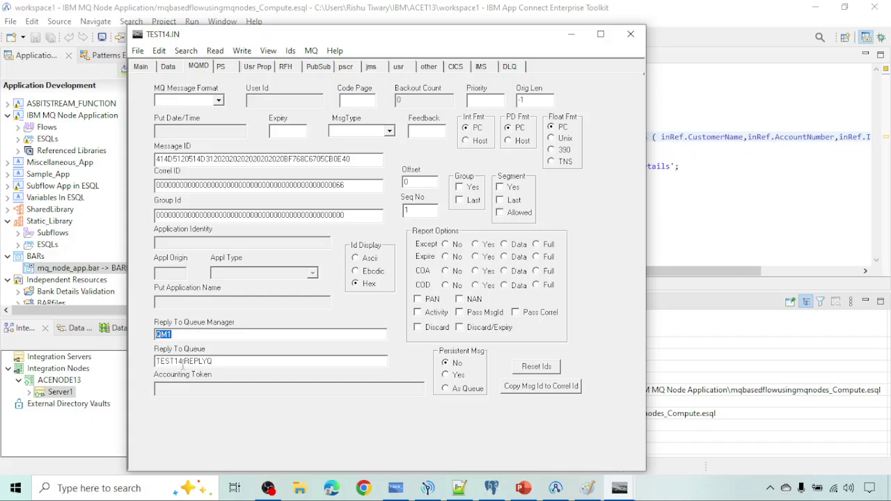
left_click(166, 70)
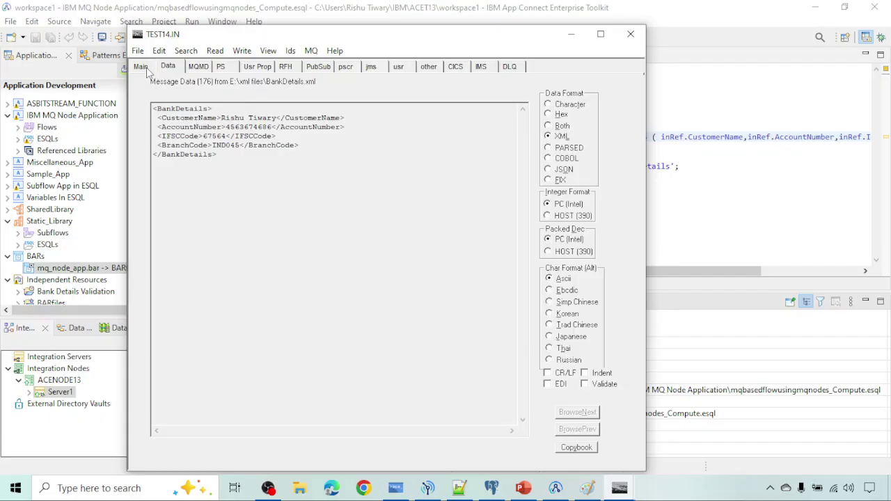
left_click(146, 68)
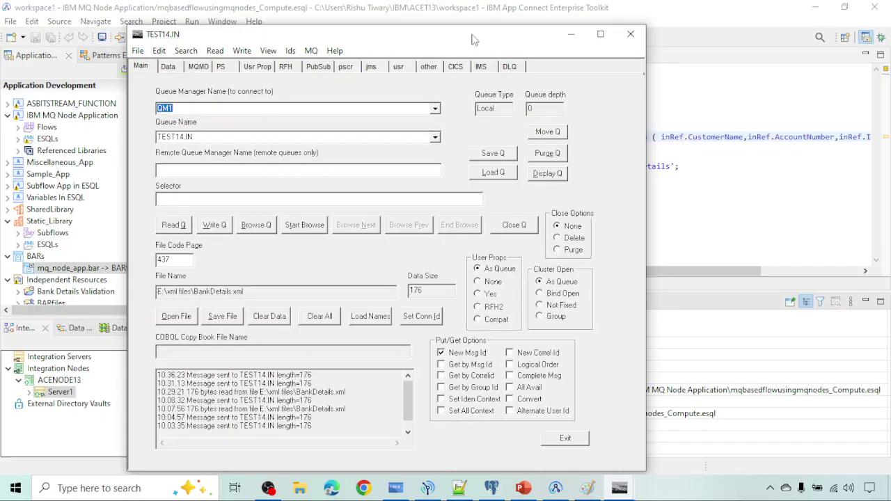
left_click(571, 34)
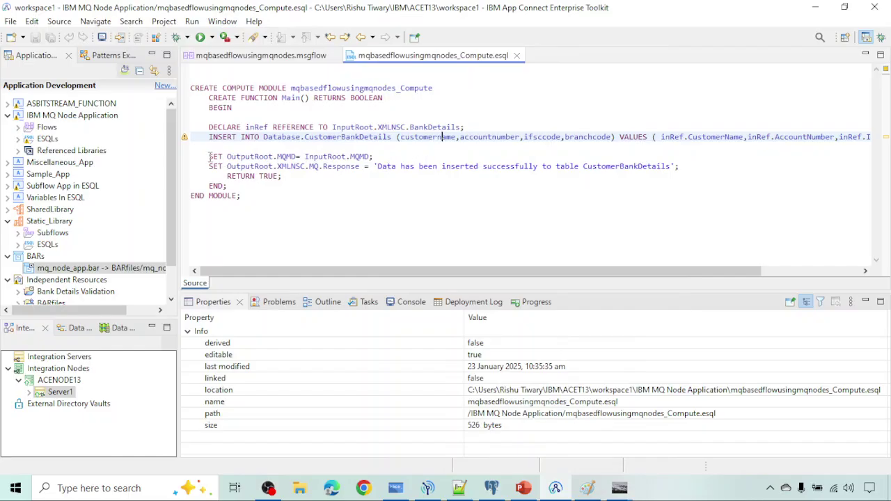
Step: Examine the ESQL line copying InputRoot.MQMD to OutputRoot.MQMD, and check the message flow's connection from Compute to MQ Reply
left_click_drag(305, 157, 348, 158)
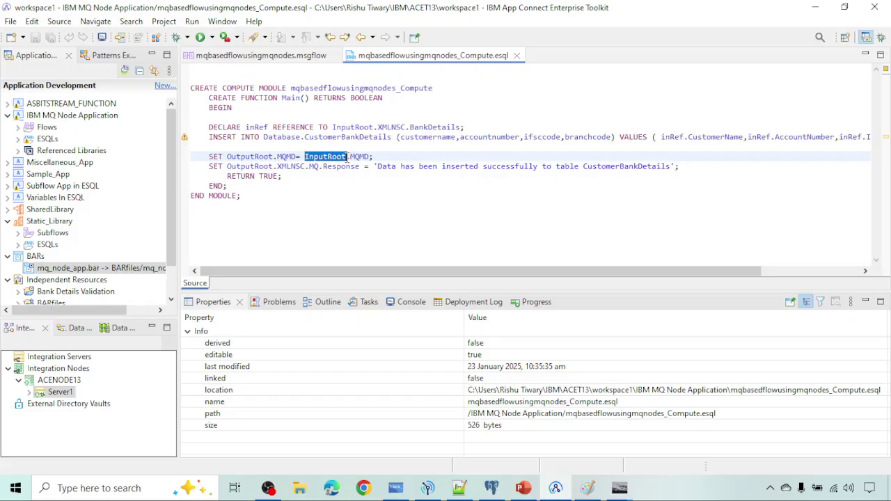
double_click(360, 157)
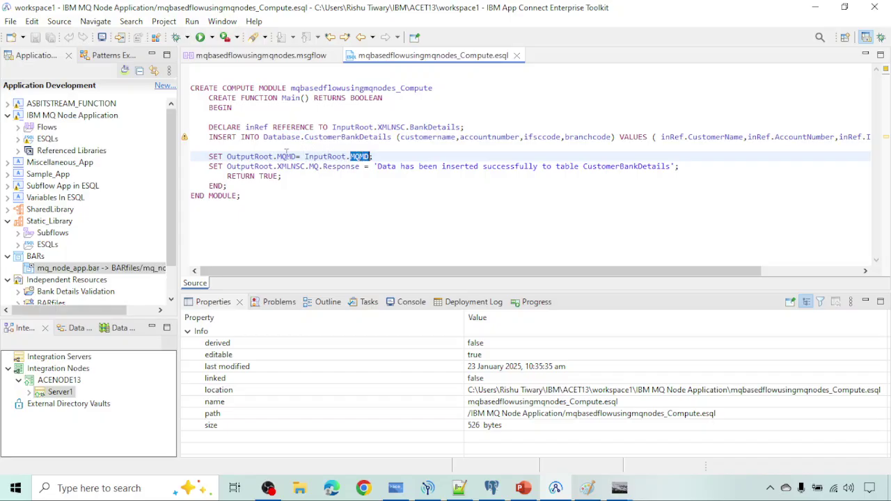
left_click_drag(226, 157, 293, 157)
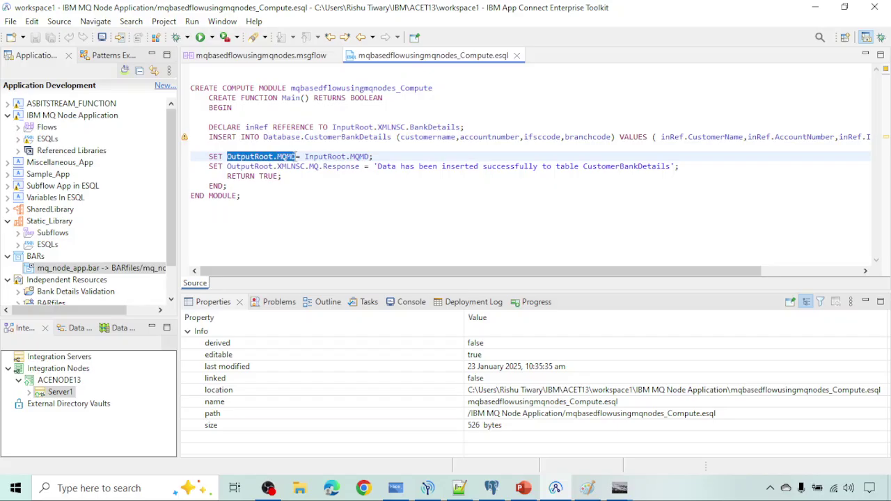
left_click(296, 57)
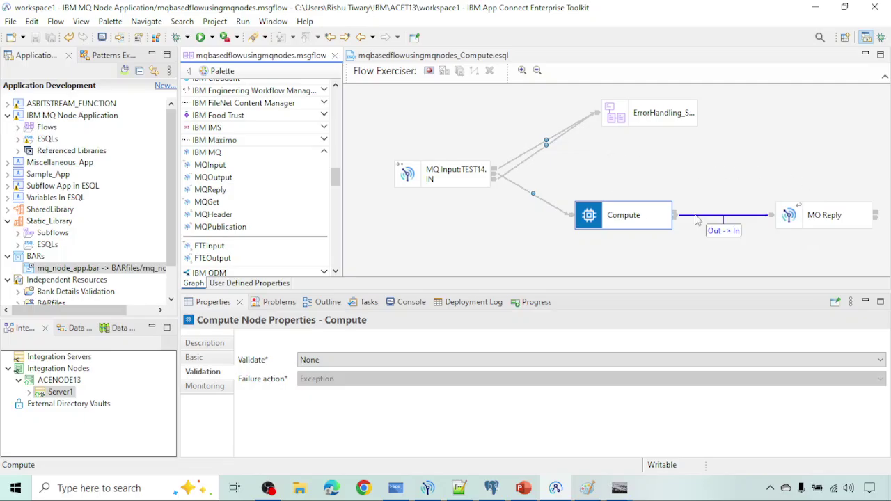
Step: Review the OutputRoot.XMLNSC.MQ.Response and MQMD assignments in the Compute ESQL, and return to the message flow diagram
left_click(451, 56)
left_click_drag(208, 166, 575, 166)
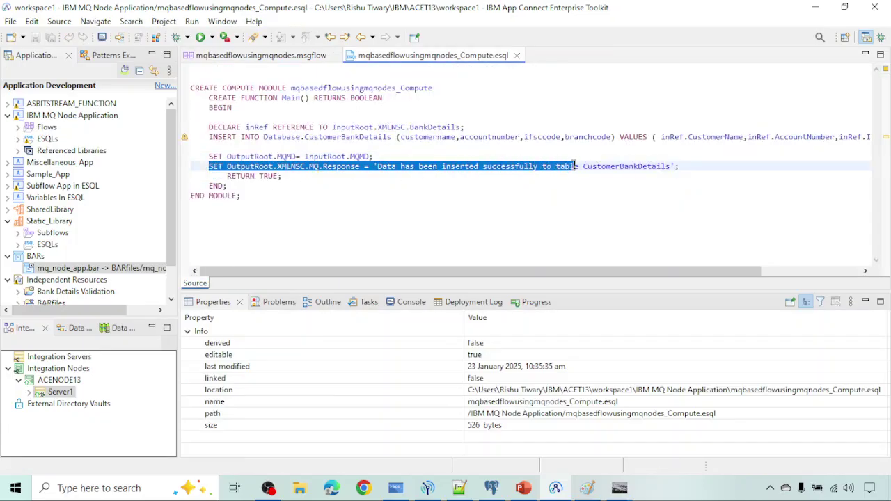
left_click_drag(209, 157, 393, 157)
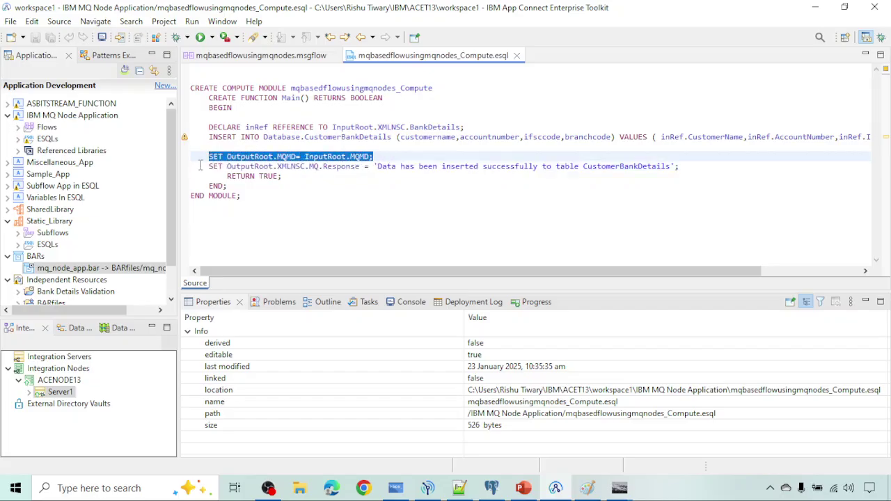
left_click_drag(201, 166, 445, 167)
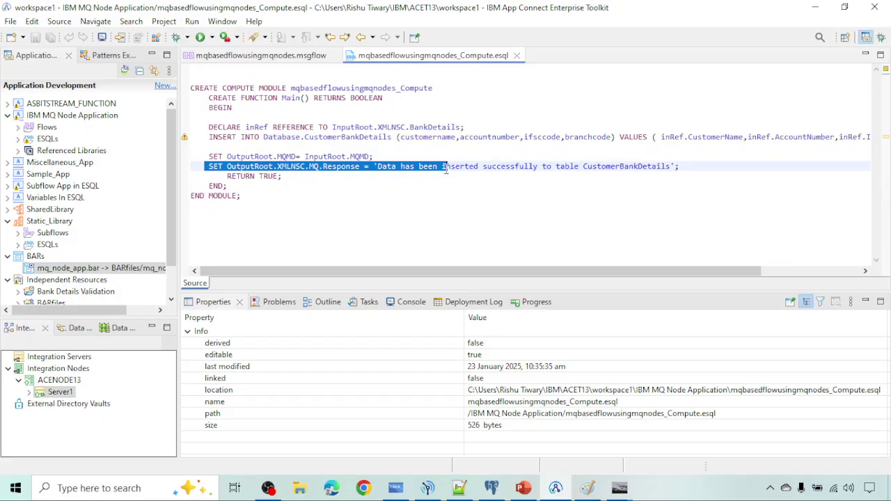
left_click(278, 57)
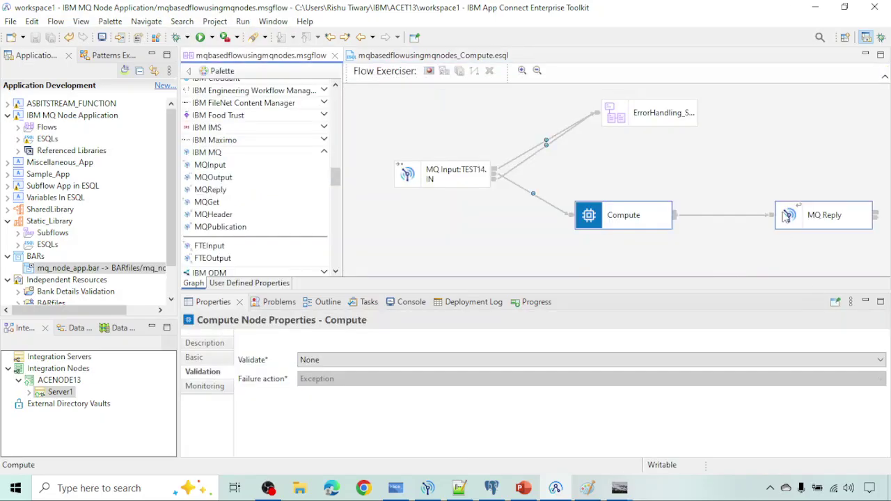
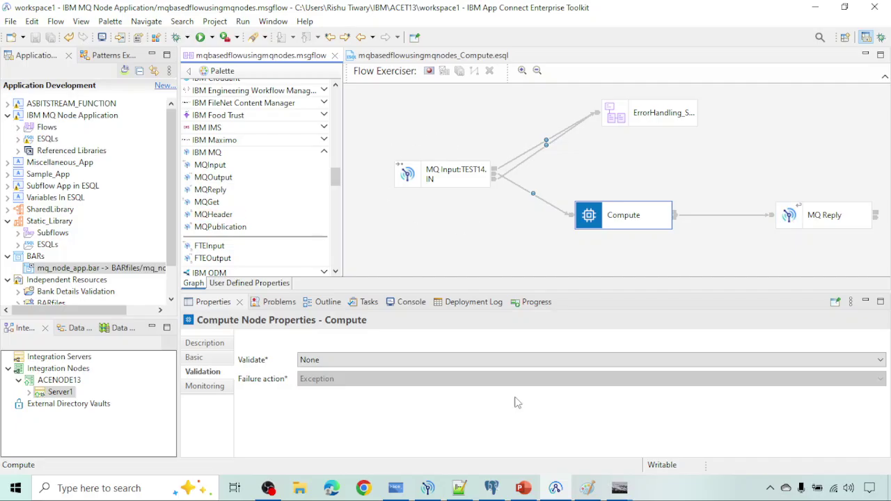
Step: Switch to Notepad++ and look at the AccountNumber element in BankDetails.xml
left_click(460, 488)
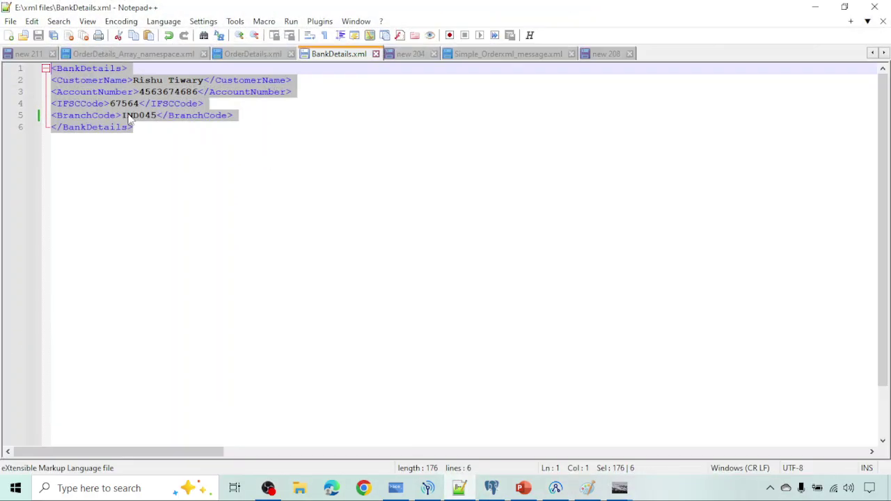
left_click(157, 91)
left_click(169, 92)
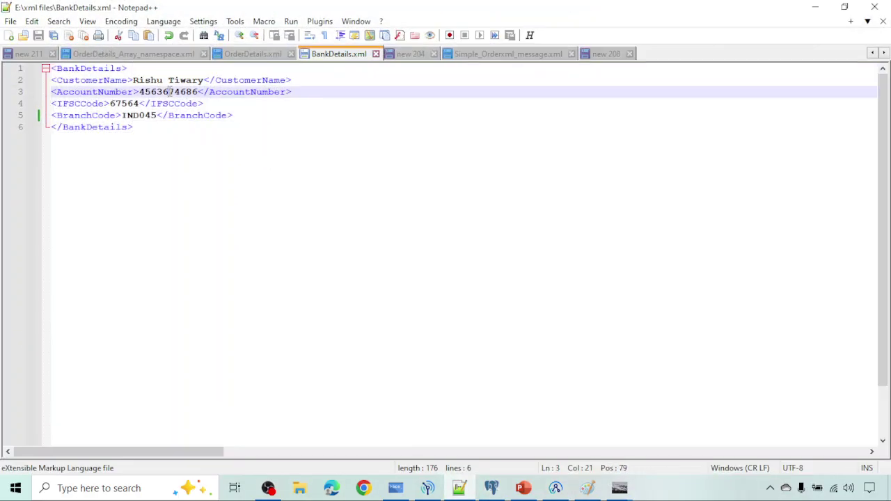
right_click(457, 493)
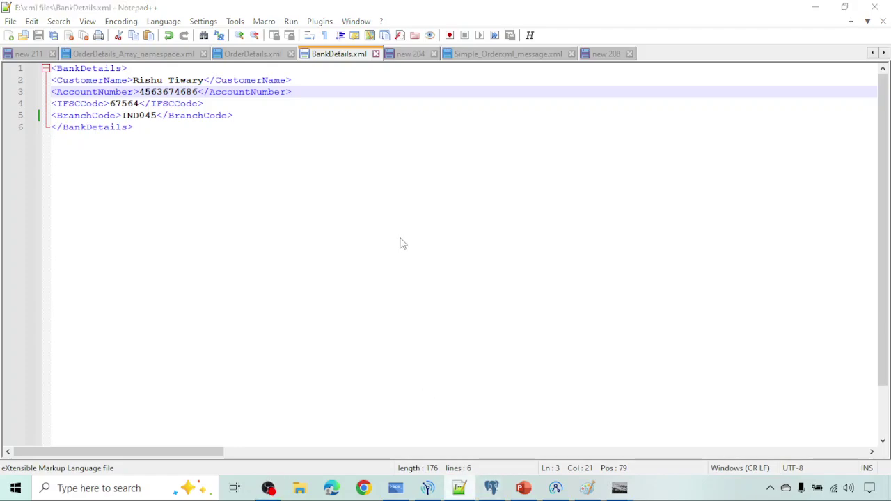
Step: Write the BankDetails.xml message to queue TEST14.IN in RfhUtil, and switch the toolkit to the Debug perspective for the suspended flow
left_click(627, 491)
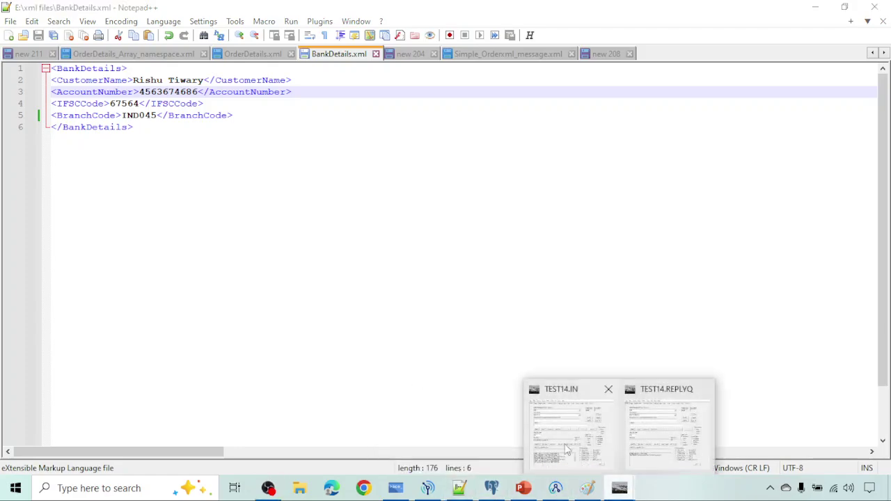
left_click(565, 435)
left_click(214, 227)
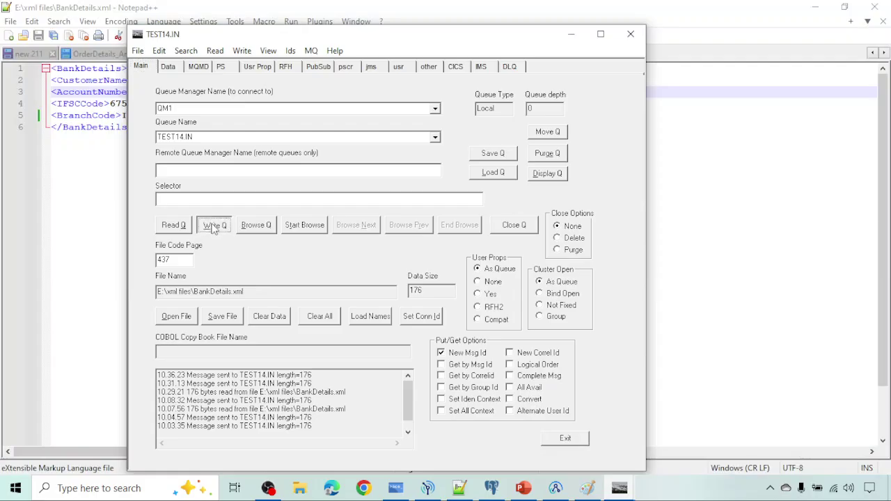
left_click(556, 490)
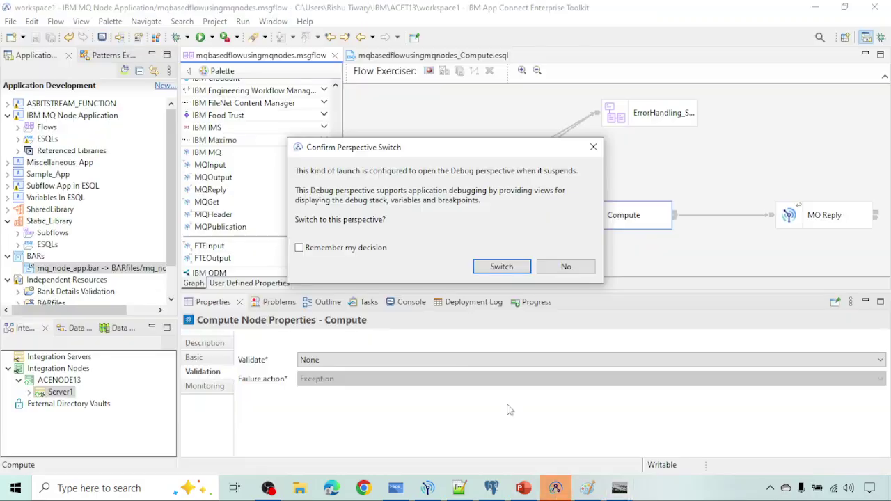
left_click(501, 268)
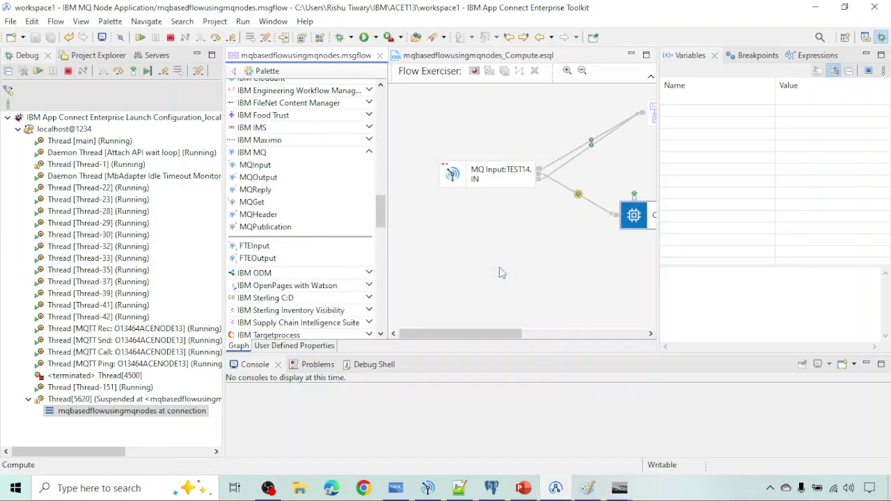
Step: Step over in the suspended mqbasedflowusingmqnodes flow until it finishes, and start browsing queue TEST14.REPLYQ in RfhUtil
left_click(121, 72)
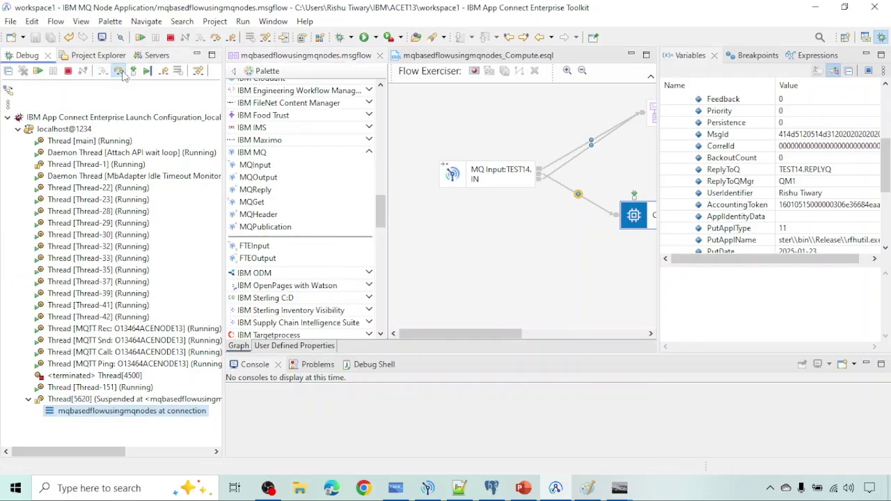
left_click(119, 73)
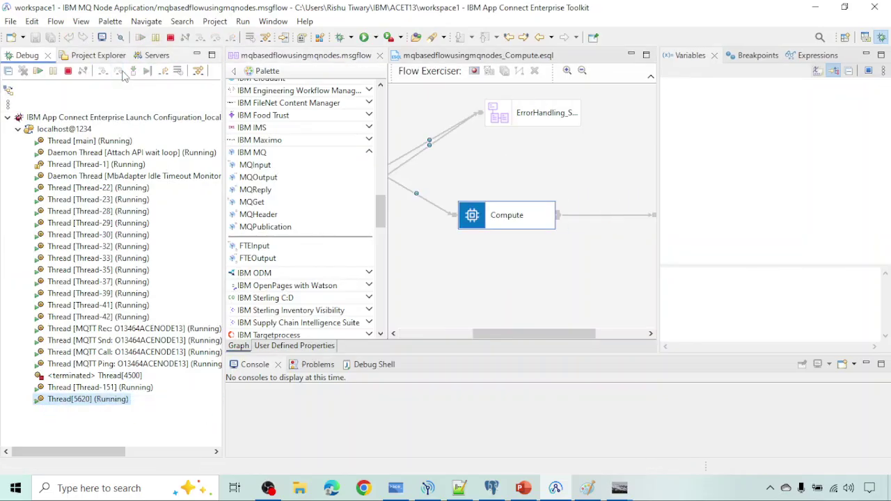
mouse_move(620, 486)
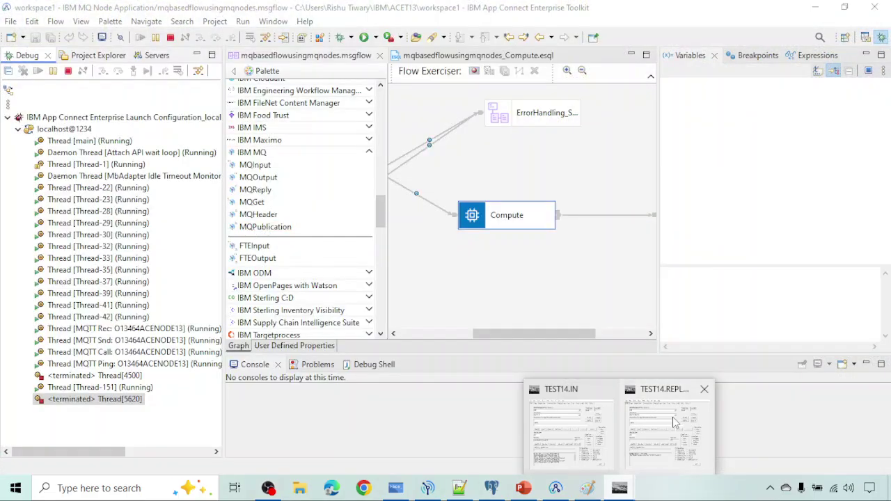
left_click(651, 411)
left_click(224, 236)
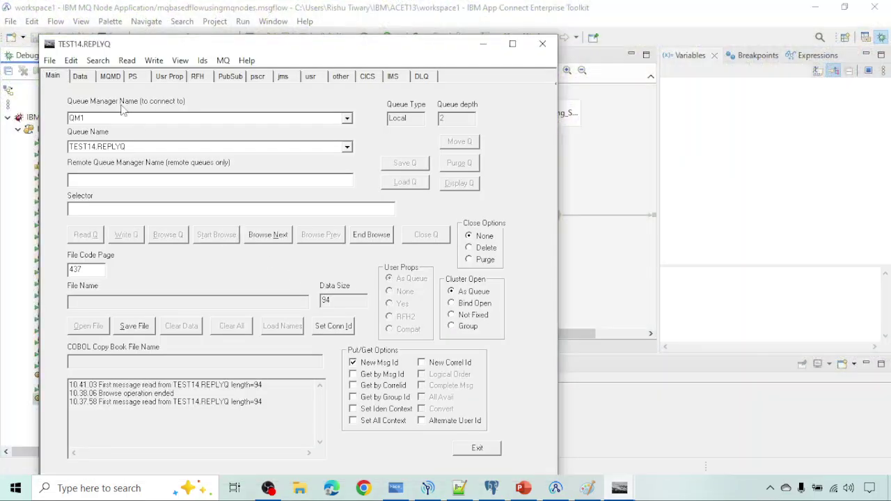
Step: End the browse, read one message off TEST14.REPLYQ, and browse the data of the remaining reply message
left_click(374, 238)
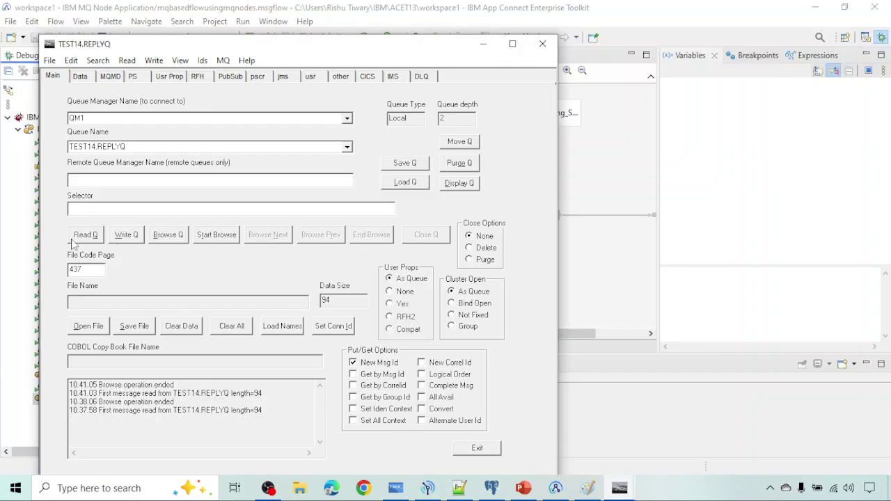
left_click(85, 235)
left_click(233, 238)
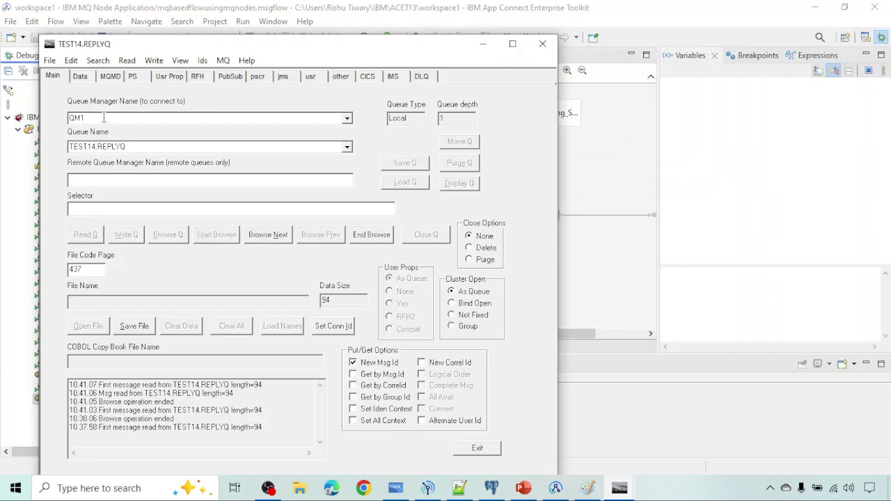
left_click(80, 76)
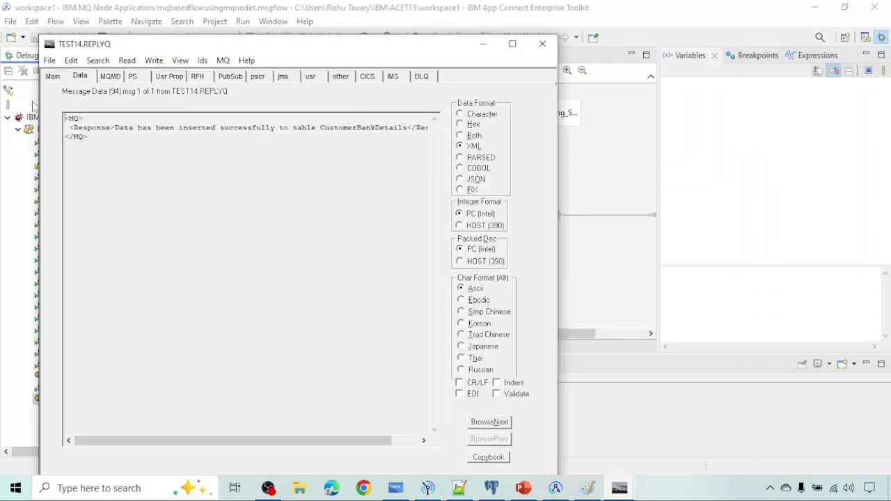
Step: Rerun the SELECT query on CustomerBankDetails in pgAdmin, inspect the newly inserted row, and return to the toolkit
left_click(492, 489)
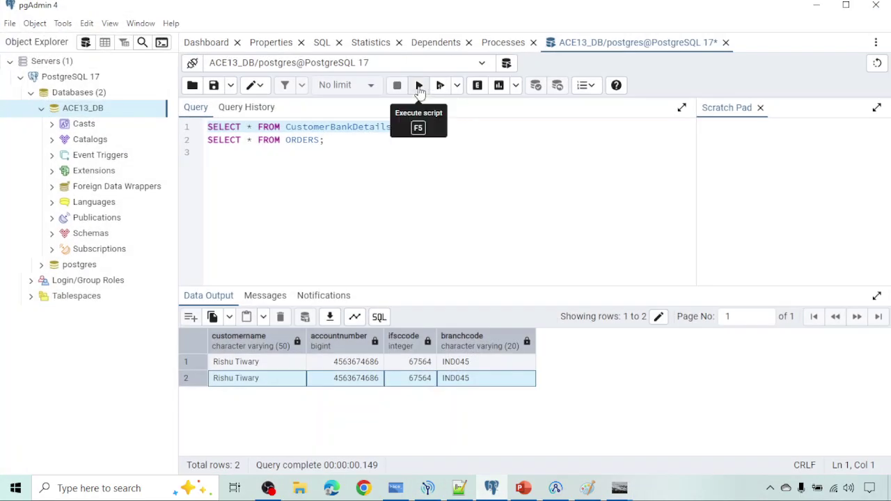
left_click(419, 84)
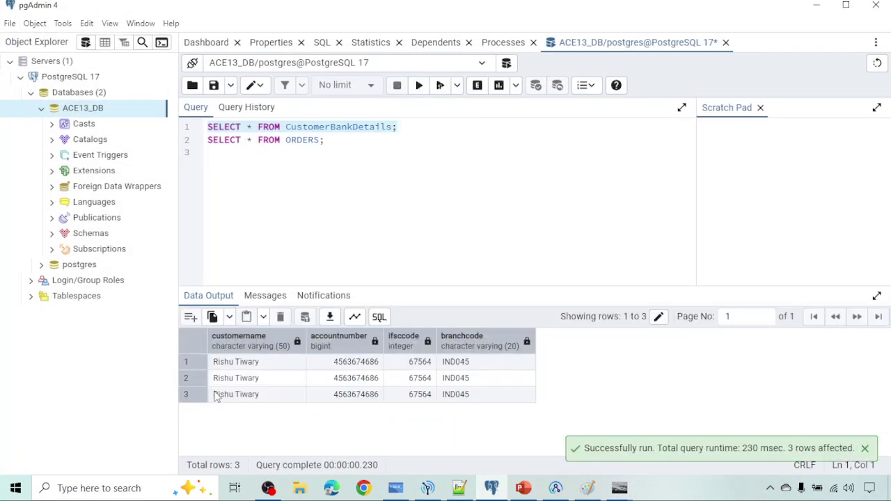
left_click_drag(219, 394, 460, 395)
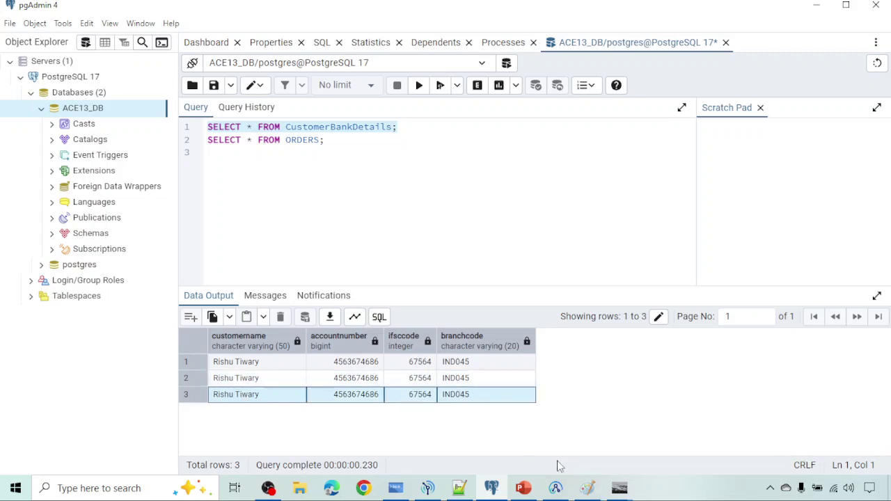
mouse_move(556, 491)
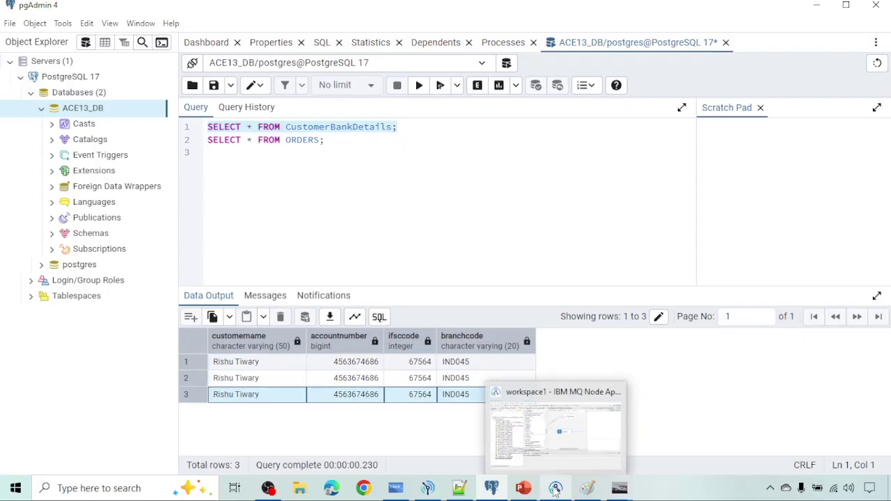
left_click(556, 491)
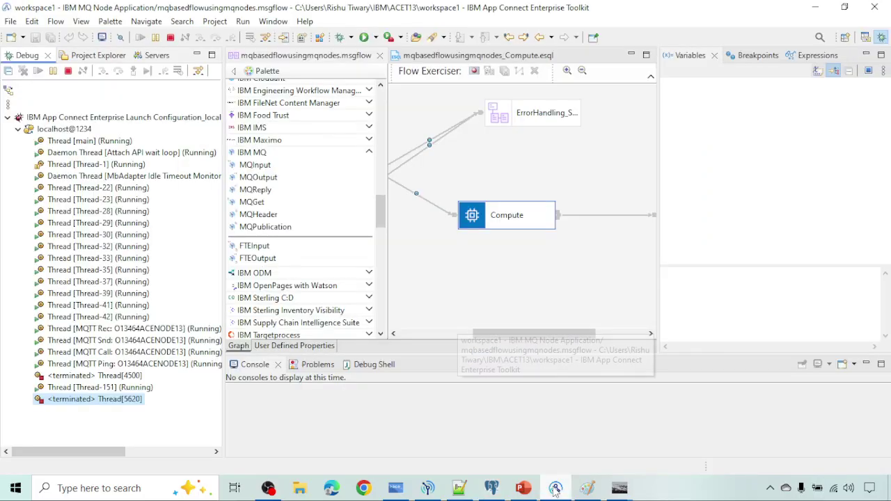
Step: Review the MQReply Node slide in PowerPoint and the MQMD header fields of TEST14.IN in RfhUtil
left_click(523, 488)
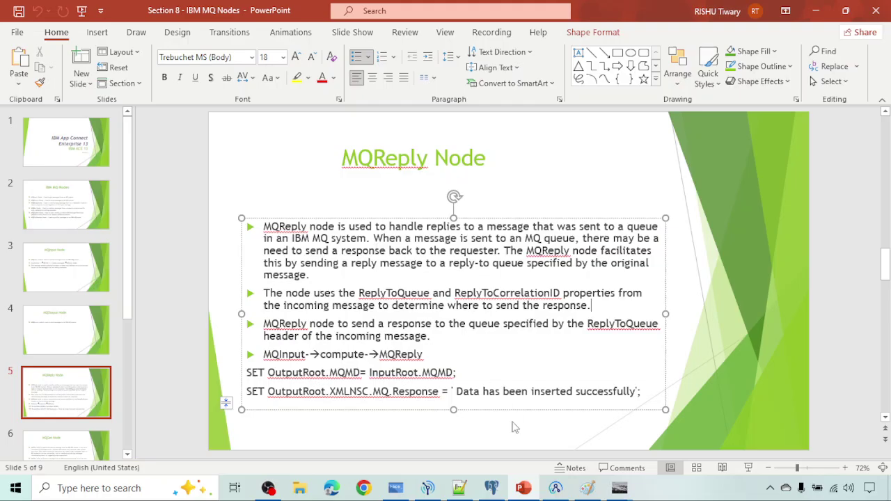
mouse_move(619, 491)
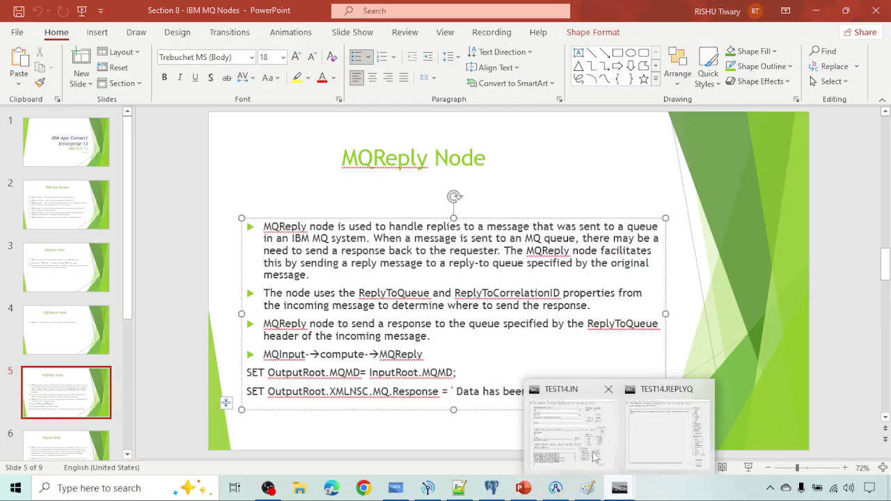
left_click(580, 446)
left_click(197, 68)
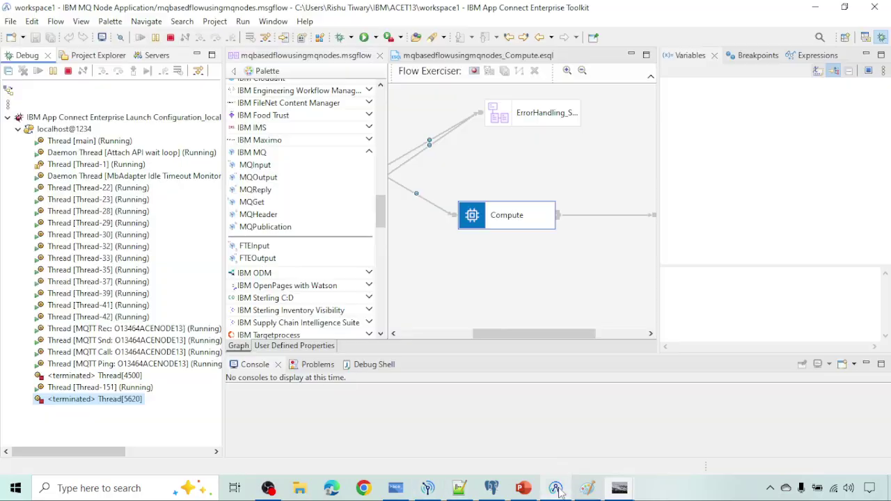
Step: Switch the toolkit back to the Integration Development perspective and open the Compute node's ESQL
left_click(556, 489)
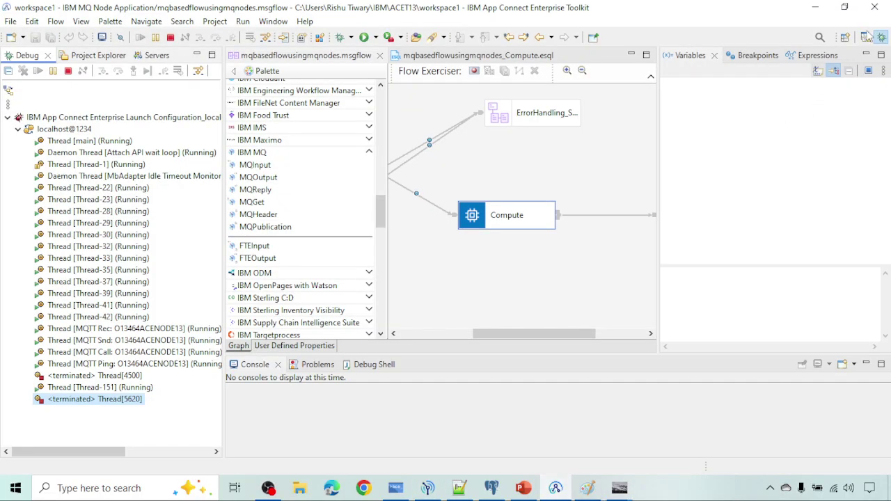
left_click(866, 38)
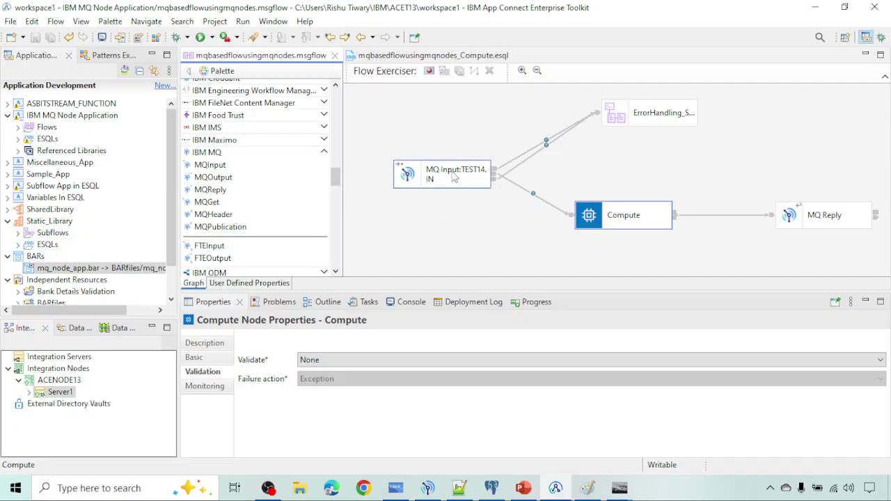
double_click(610, 221)
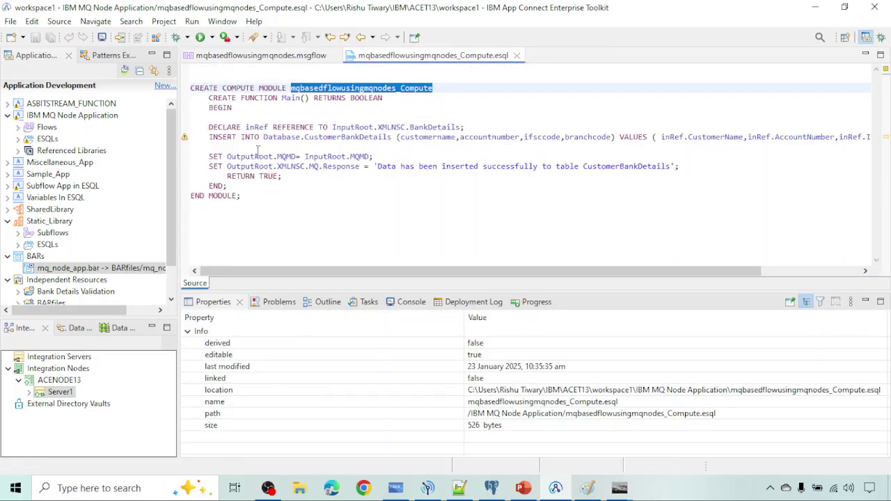
Step: Check the Reply To Queue field in the MQMD header of TEST14.IN in RfhUtil, and return to the ESQL
mouse_move(618, 487)
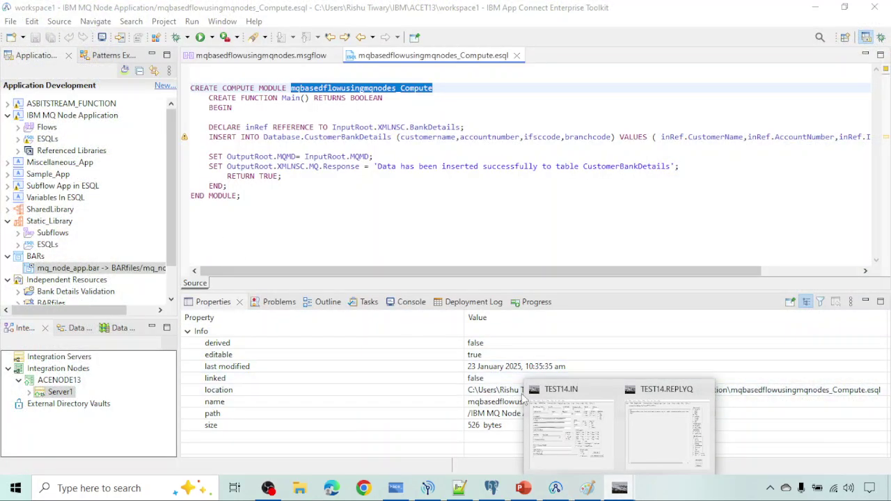
left_click(557, 426)
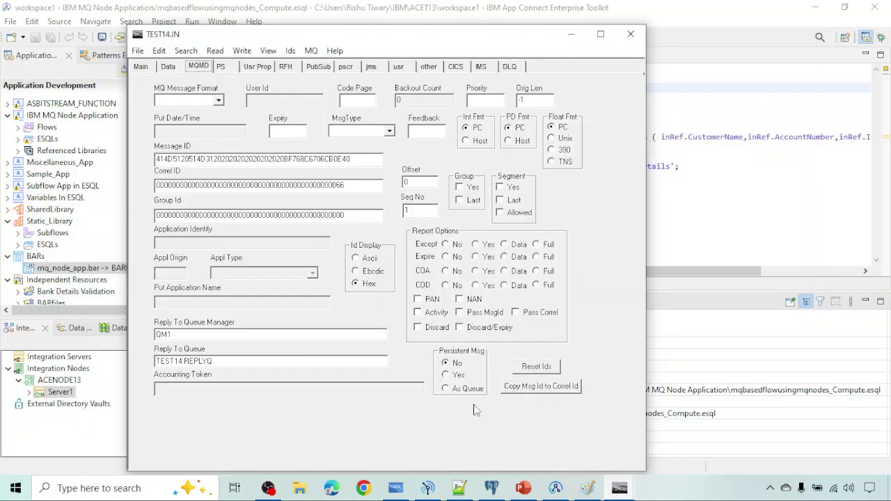
left_click(219, 362)
left_click(565, 38)
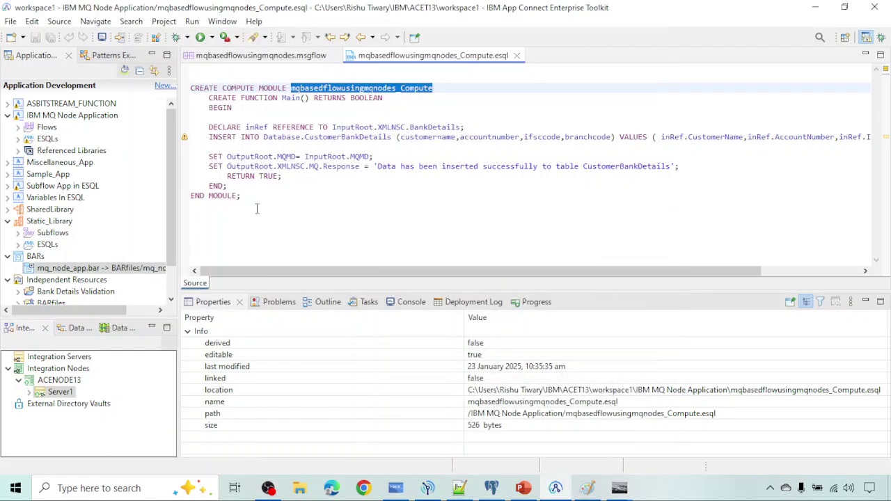
Step: Examine the ESQL assignment of InputRoot.MQMD to OutputRoot.MQMD, comparing it with the Compute to MQ Reply connection in the flow
left_click_drag(305, 156, 372, 156)
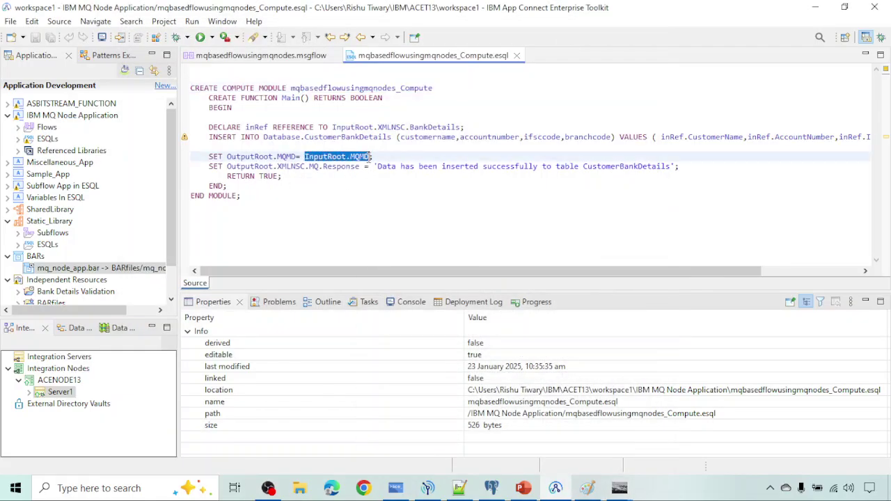
left_click_drag(227, 156, 296, 157)
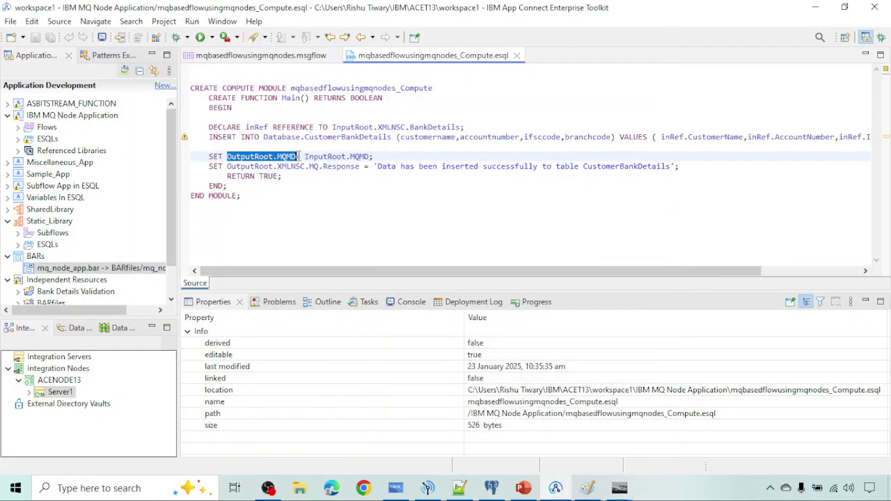
left_click(285, 56)
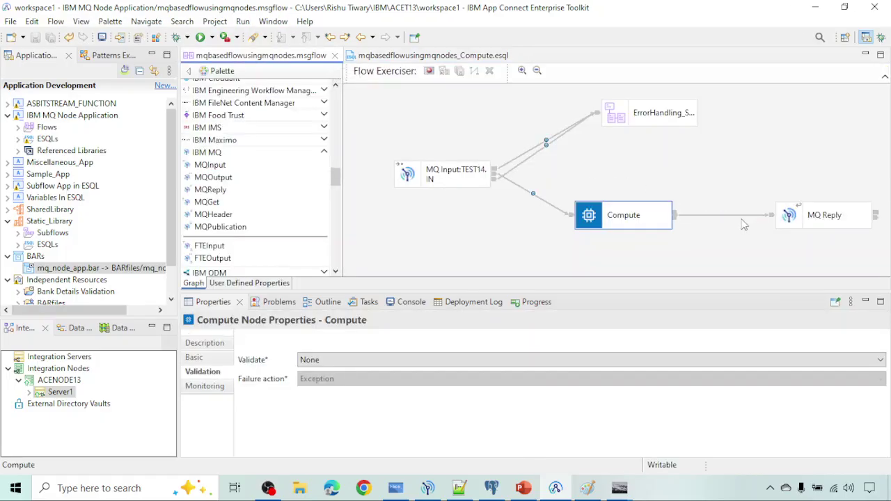
left_click(432, 55)
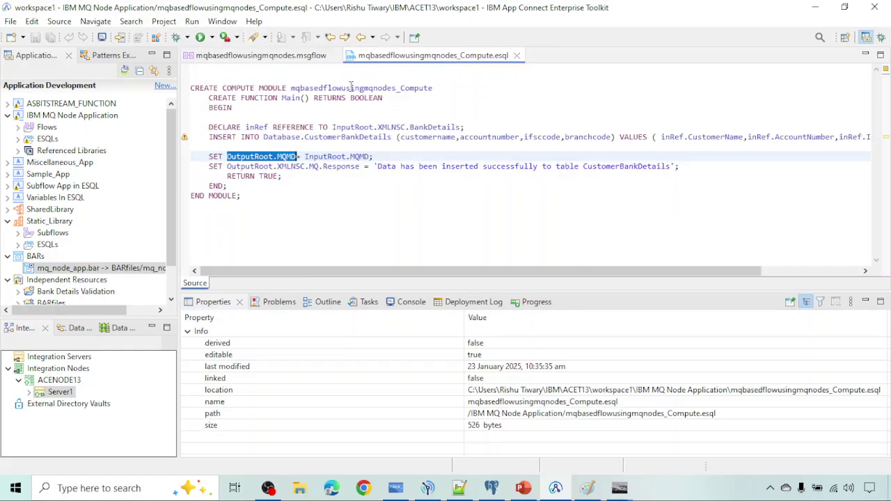
Step: Return to the message flow diagram and clear the Compute node selection to show the flow's own properties
left_click(278, 56)
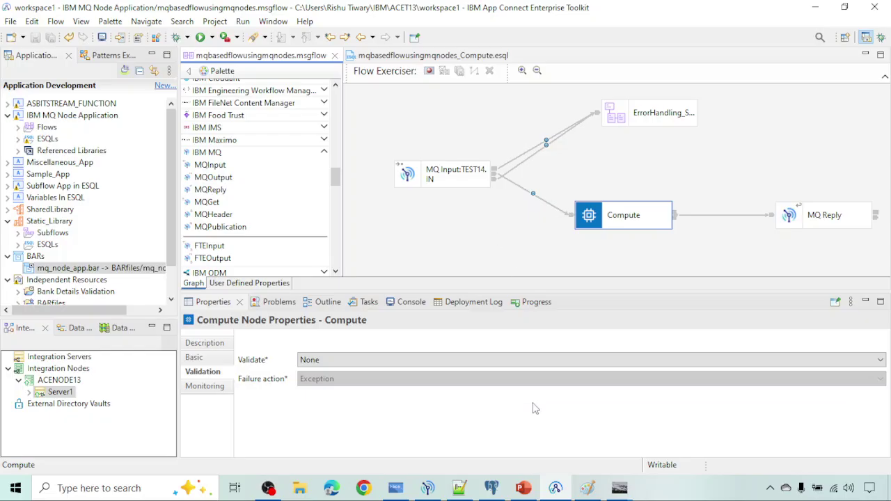
left_click(527, 489)
left_click(528, 489)
left_click(516, 253)
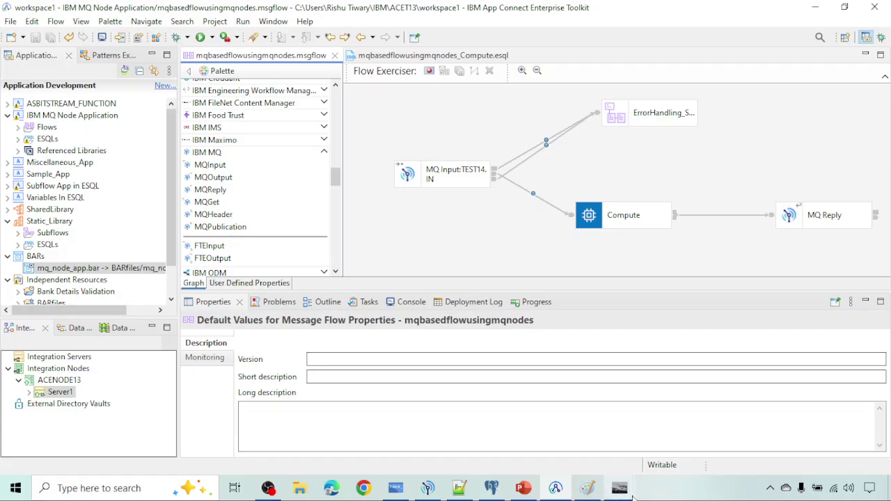
Step: Highlight the TEST14.REPLYQ entry in the MQMD header of TEST14.IN in RfhUtil, and go back to the message flow
mouse_move(620, 488)
left_click(571, 458)
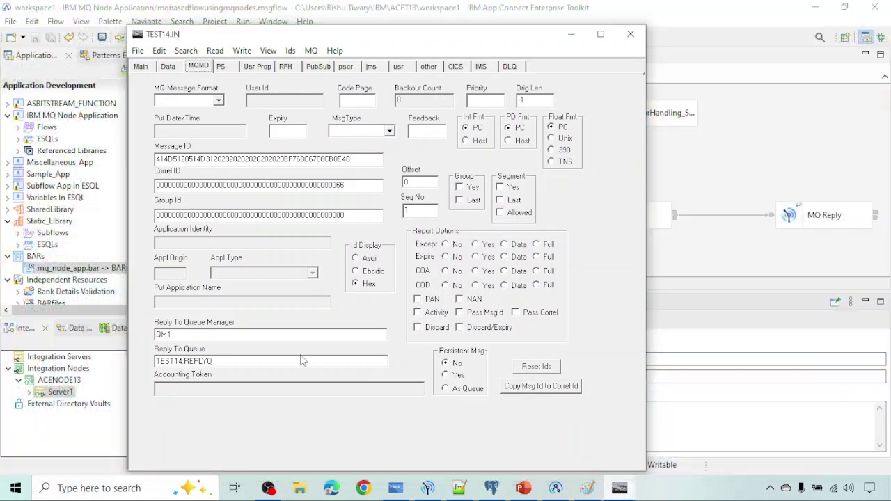
left_click_drag(228, 364, 156, 362)
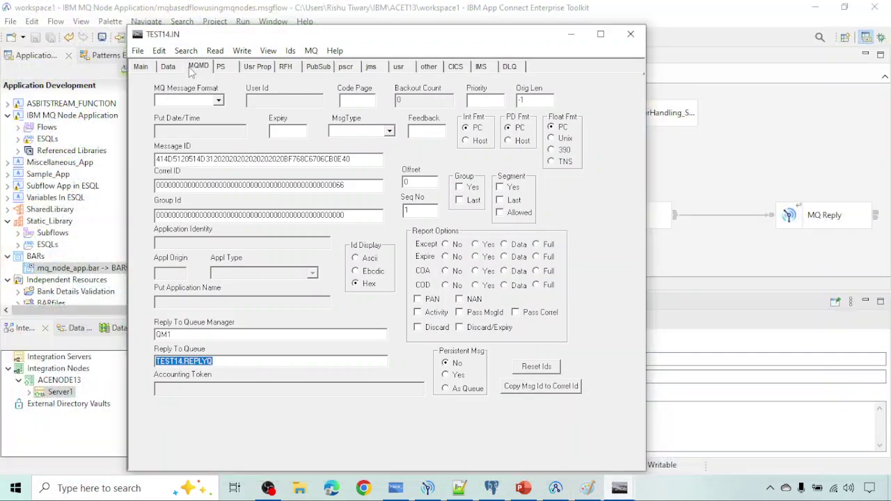
left_click(619, 488)
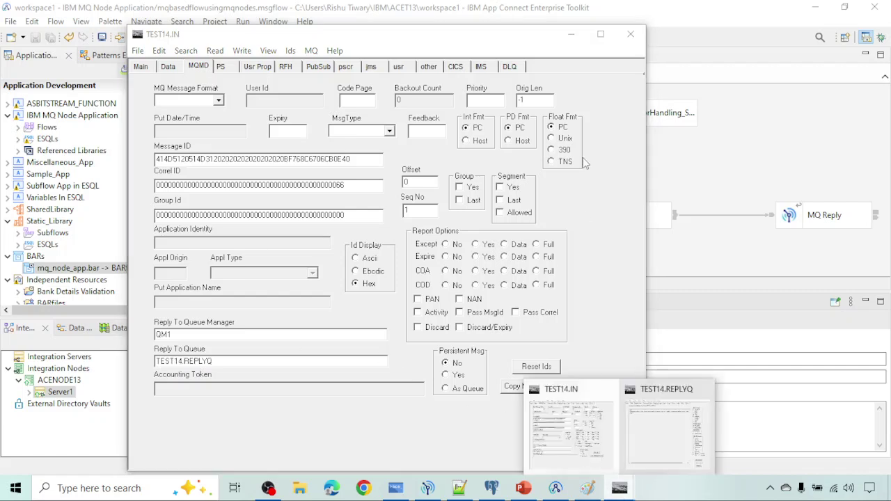
left_click(571, 35)
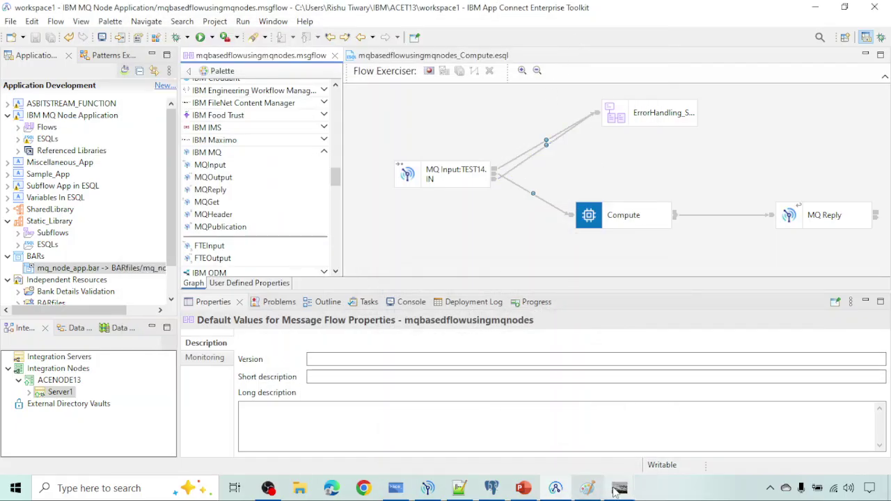
Step: Look at the TEST14.IN reply-to settings in RfhUtil once more, and reopen the Compute node's ESQL in the toolkit
mouse_move(617, 490)
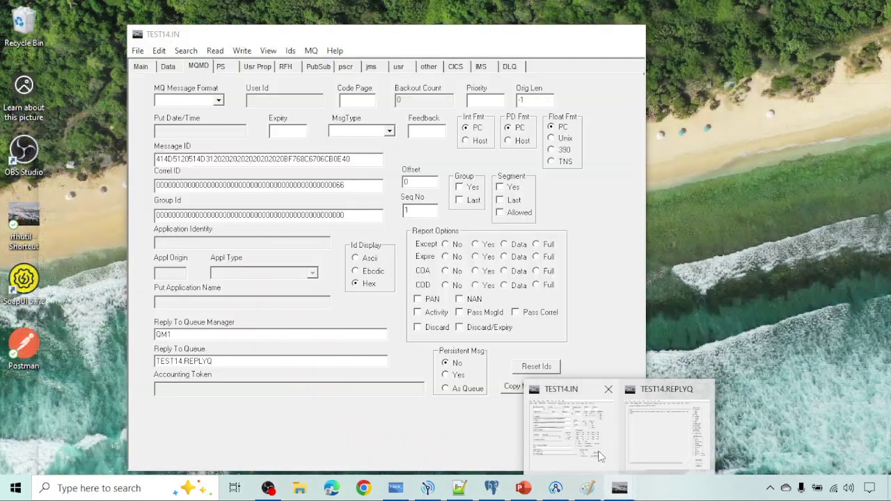
left_click(568, 426)
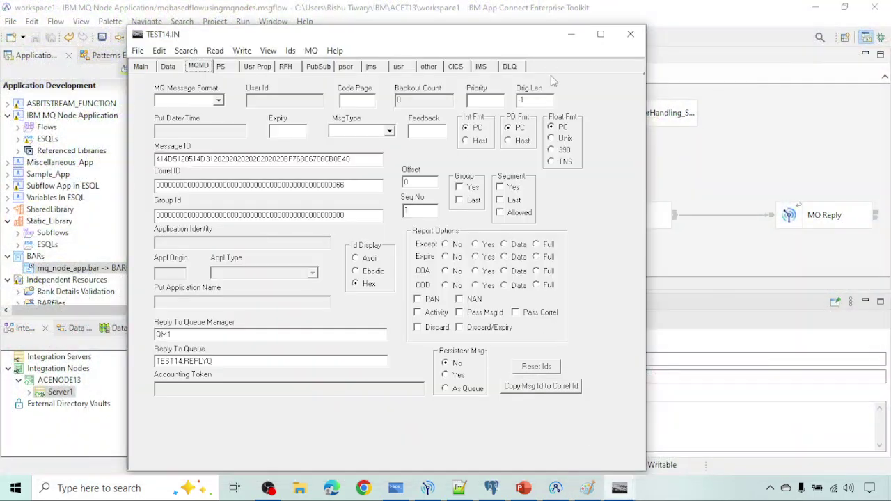
left_click(571, 33)
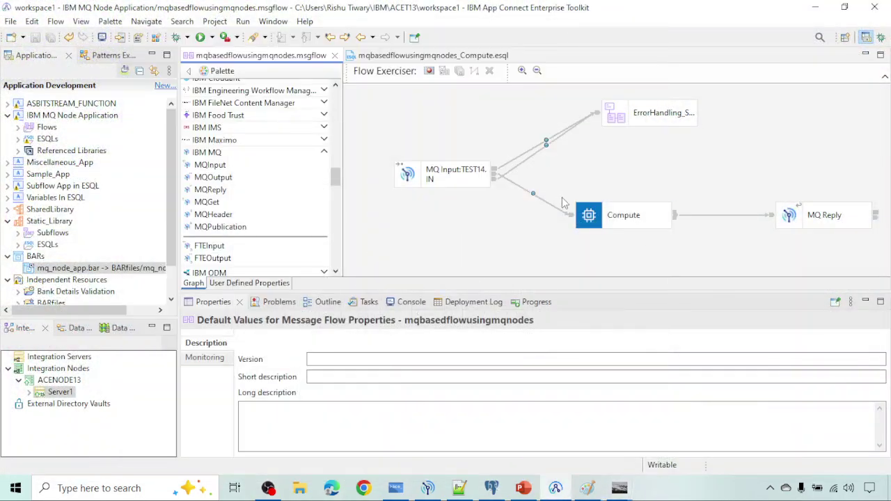
double_click(612, 217)
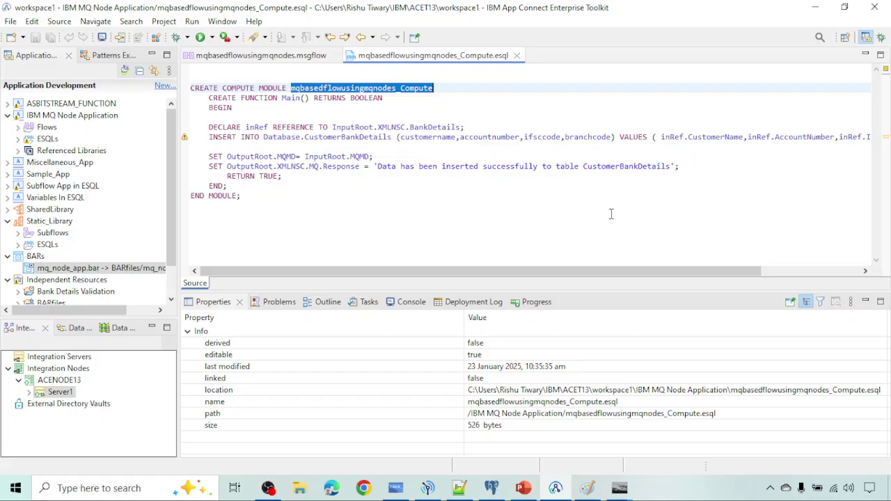
Step: Change the OutputRoot.MQMD assignment in the Compute ESQL to target OutputRoot.MQMD.ReplyToQ, with an opened string literal as its value
left_click(211, 167)
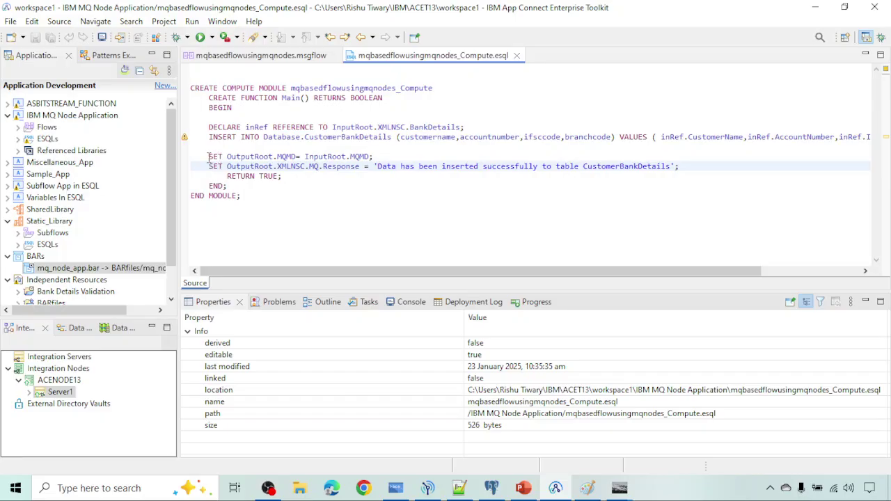
left_click_drag(304, 157, 382, 157)
key("BackSpace")
key("BackSpace")
key("BackSpace")
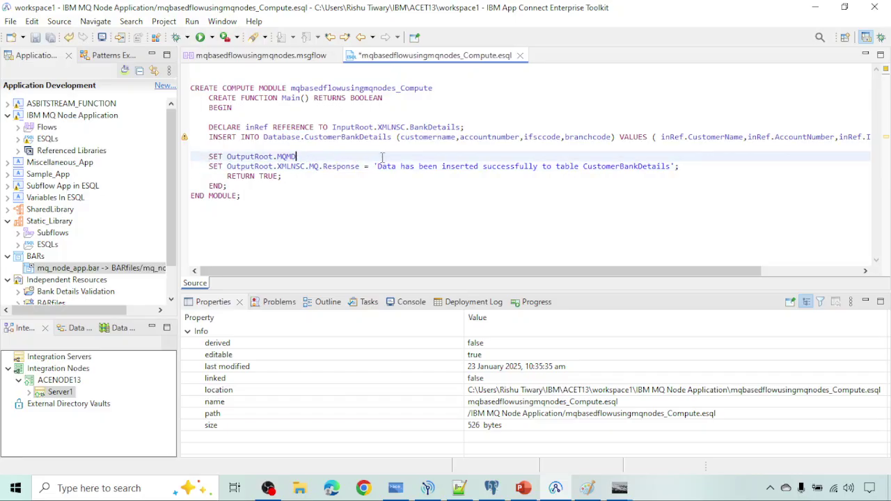
type(".rE")
key("ctrl+space")
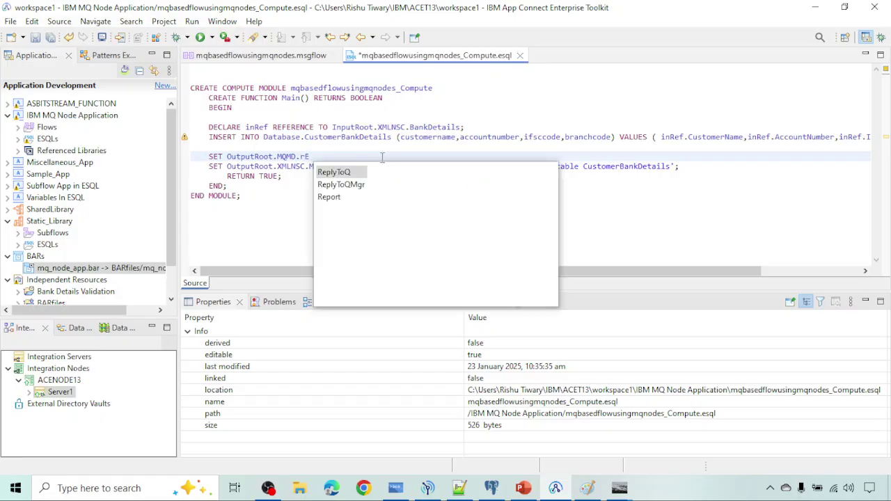
key("Return")
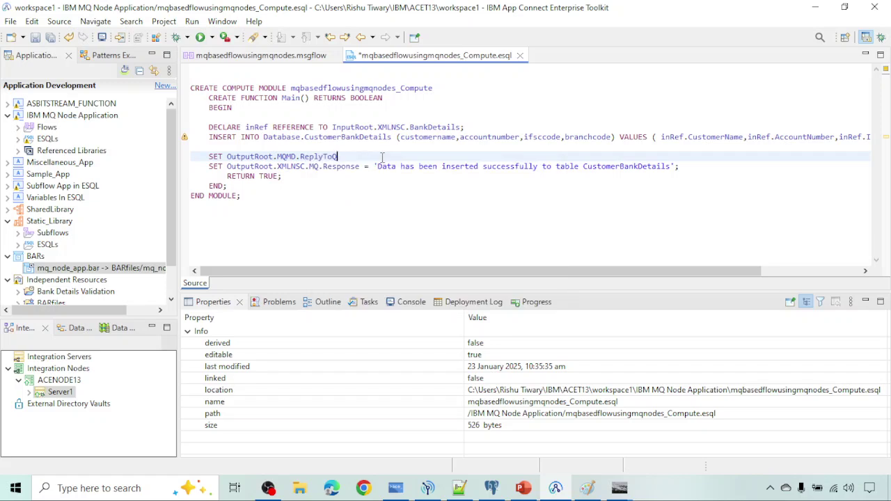
type("= '")
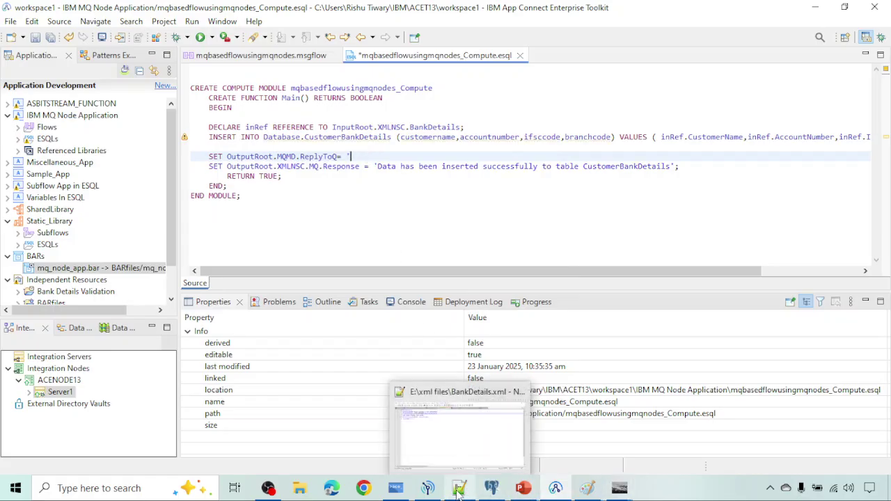
Step: Check the TEST14.REPLYQ queue name in MQ Explorer, complete the ReplyToQ assignment as 'TEST14.REPLYQ'; in the toolkit, and save the ESQL
left_click(426, 491)
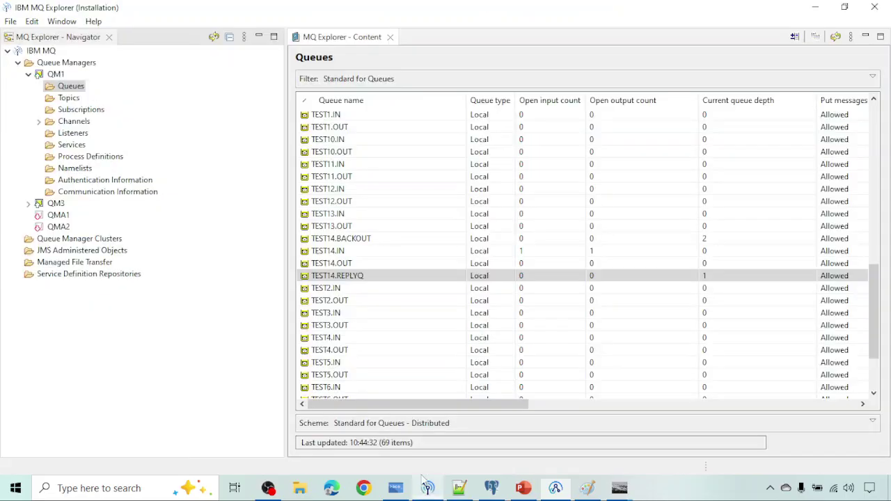
double_click(353, 277)
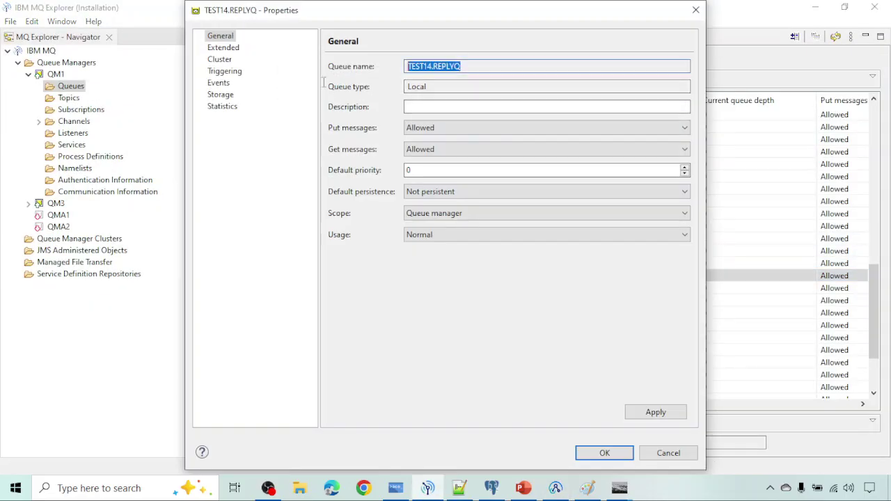
left_click(696, 10)
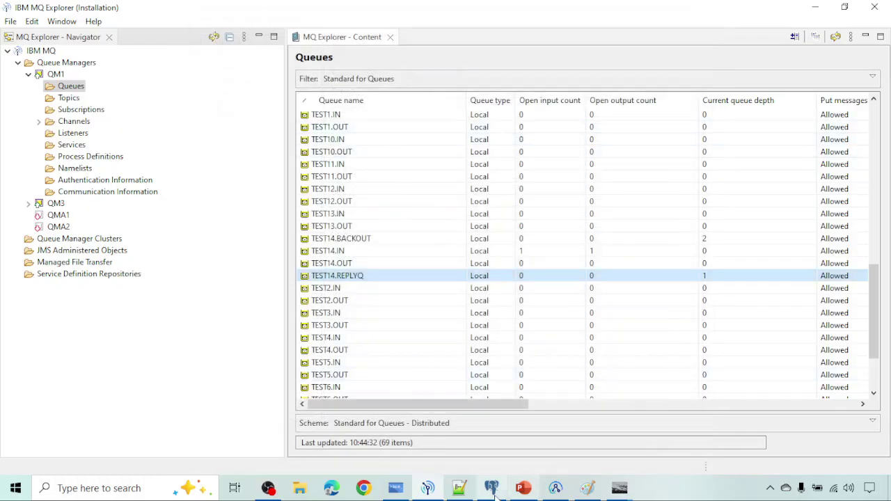
left_click(459, 488)
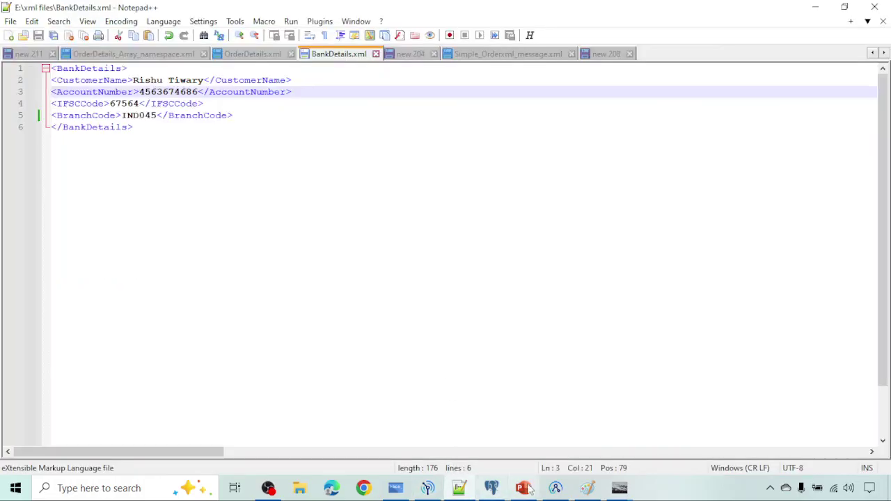
left_click(619, 489)
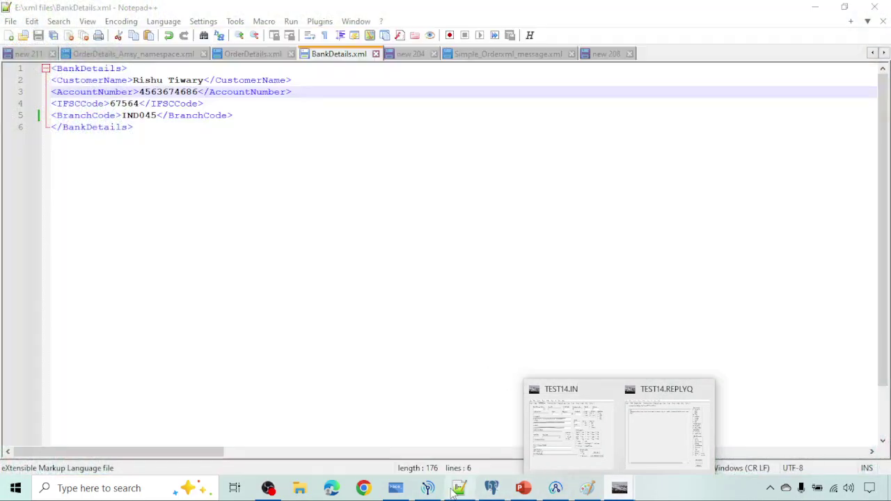
left_click(556, 489)
type("TEST14.REPLYQ")
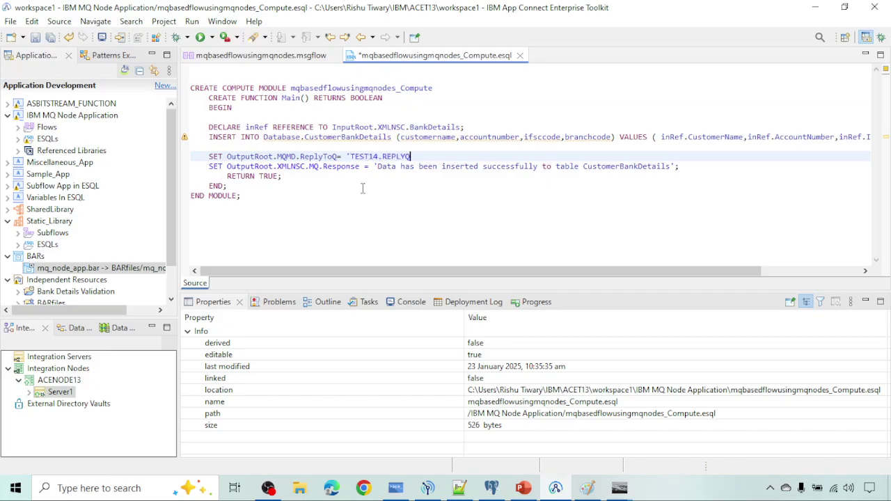
type("';")
key("ctrl+s")
Step: Begin a new statement, SET OutputRoot.MQMQ, on the empty line above the ReplyToQ assignment
left_click(216, 147)
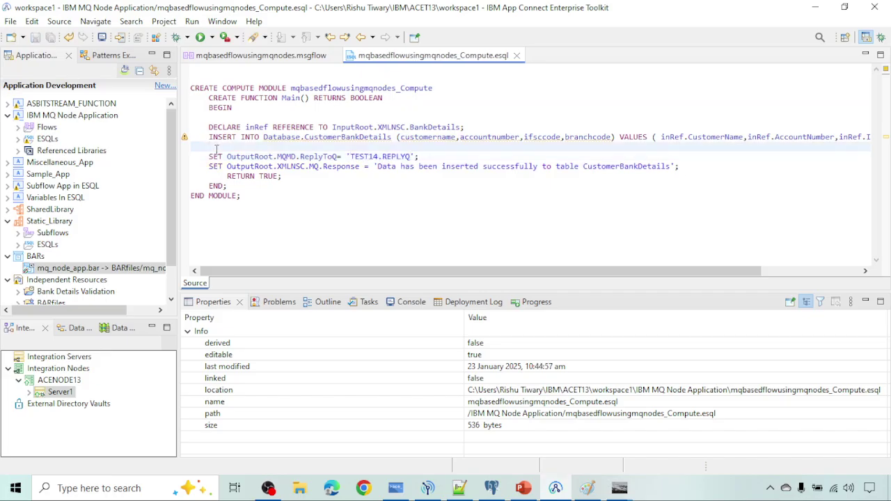
type("SET O")
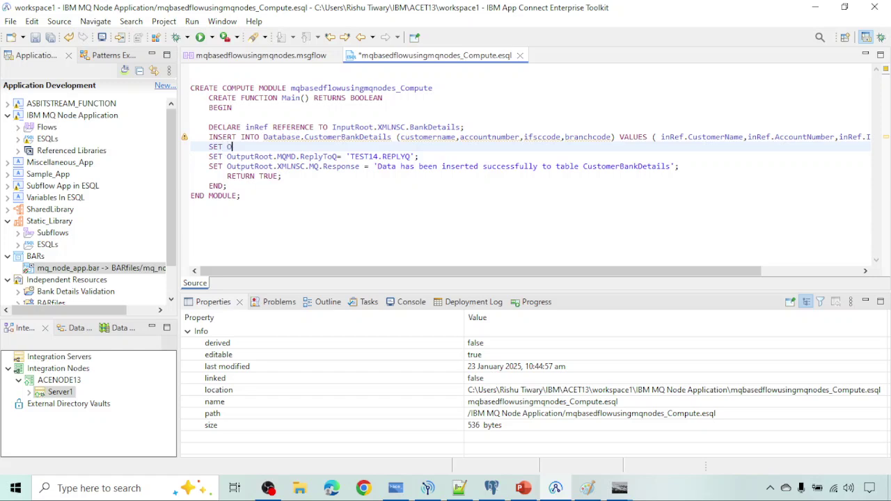
key("ctrl+space")
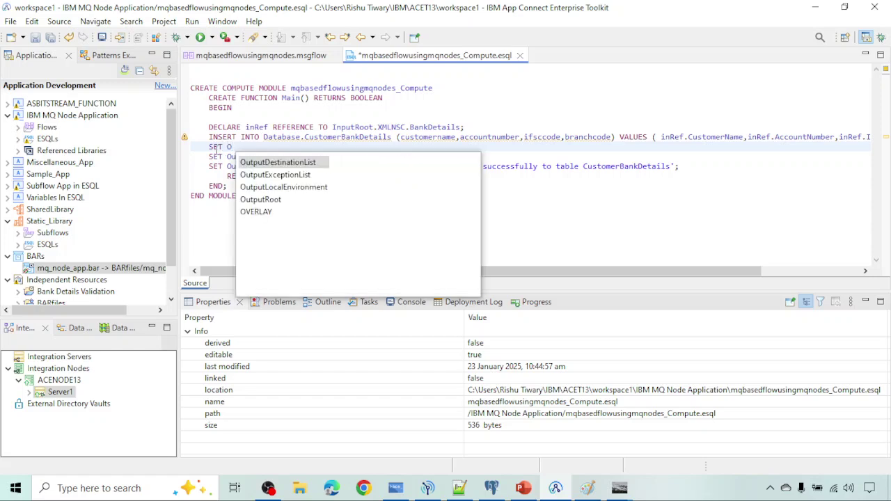
key("Up")
key("Up")
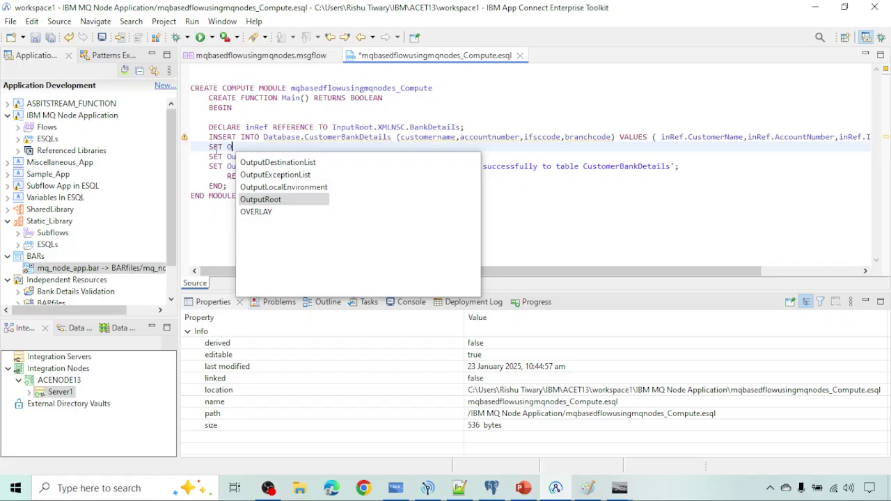
key("Return")
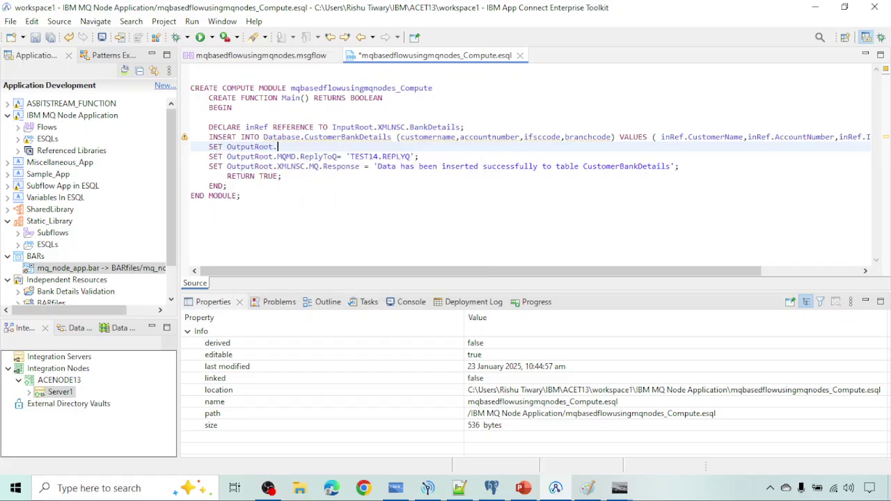
type(".MQ")
key("ctrl+space")
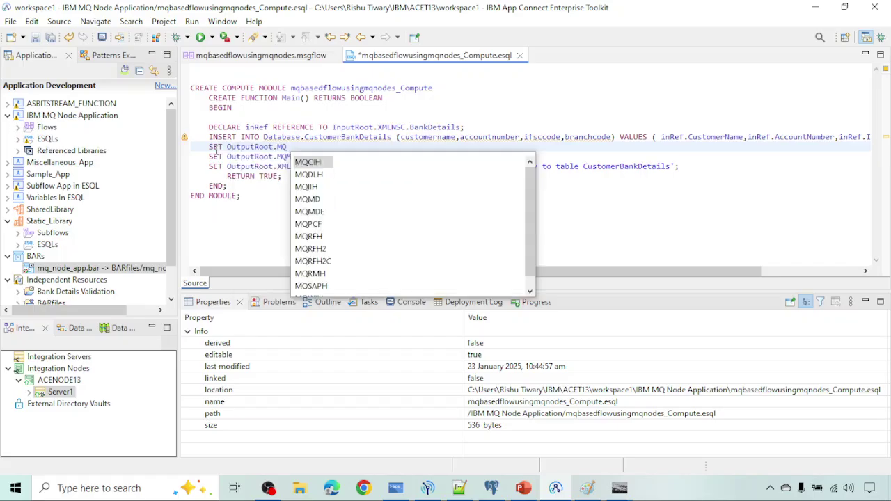
type("MQ")
key("ctrl+space")
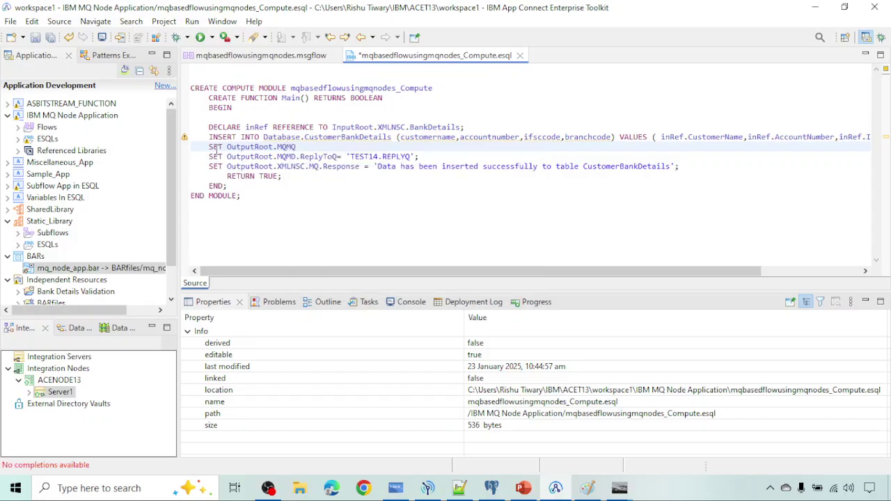
Step: Assign InputRoot.MQMD; as the value of the new SET OutputRoot.MQMQ statement and save the ESQL
type("= in")
key("ctrl+space")
key("Up")
key("Up")
key("Up")
key("Up")
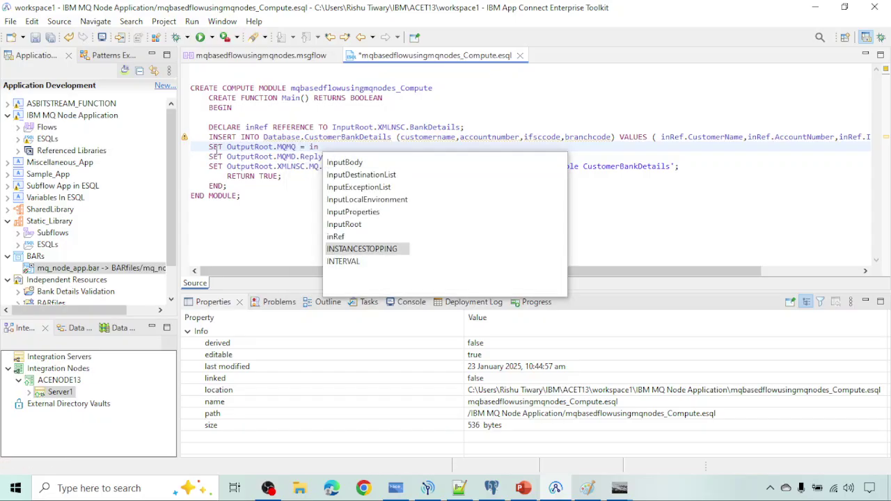
key("Return")
type(".MQ")
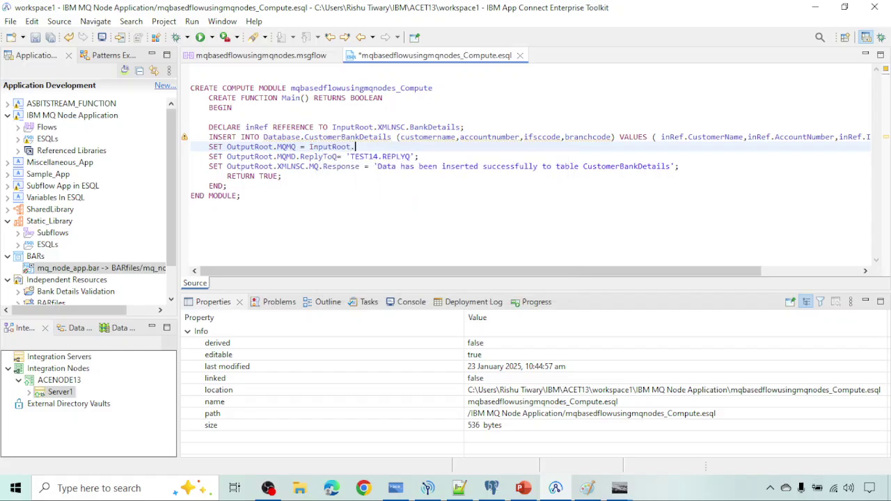
key("ctrl+space")
key("Up")
key("Up")
key("Up")
key("Up")
key("Up")
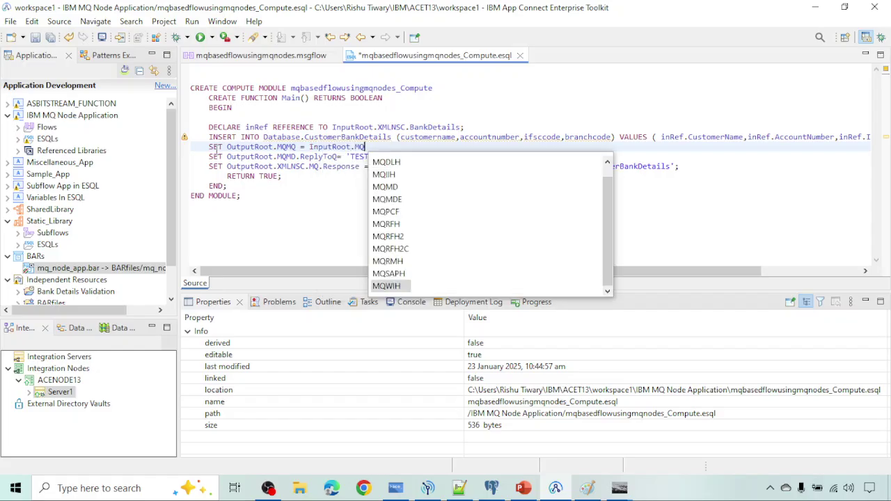
key("Up")
key("Up")
key("Up")
key("Up")
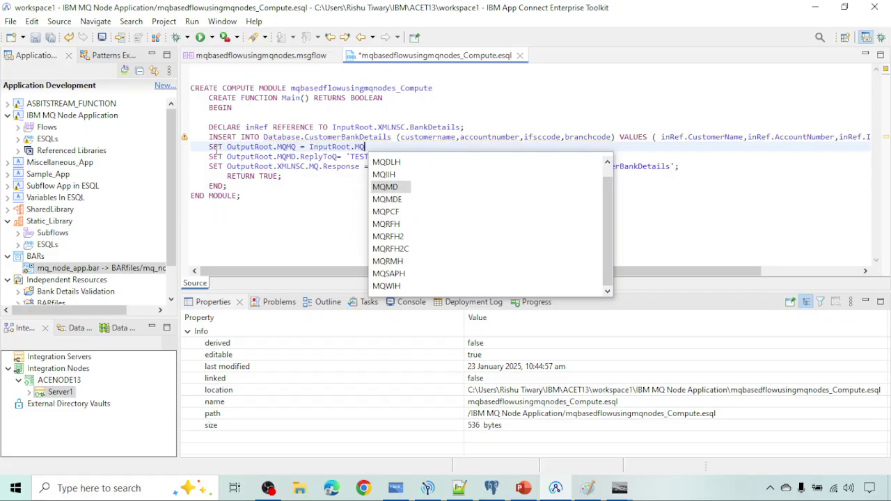
key("Return")
type(";")
key("ctrl+s")
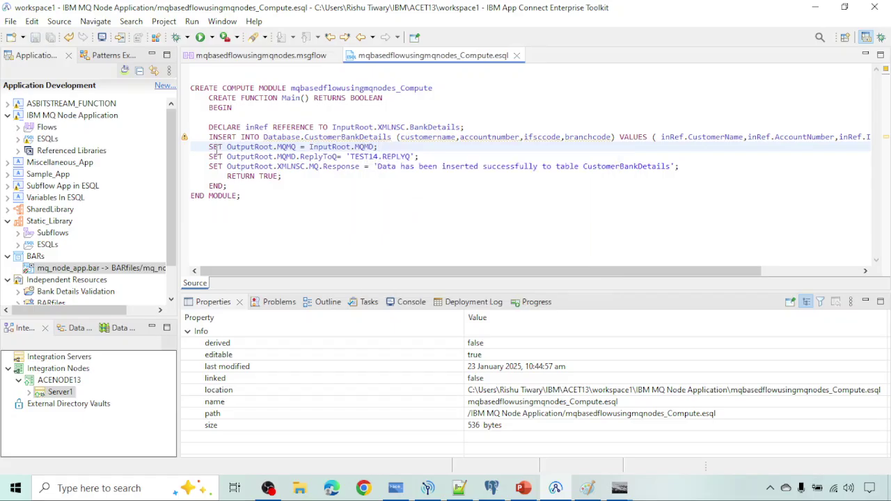
Step: Rebuild mq_node_app.bar, accepting the override of configurable properties, and deploy it to Server1
right_click(61, 269)
left_click(116, 152)
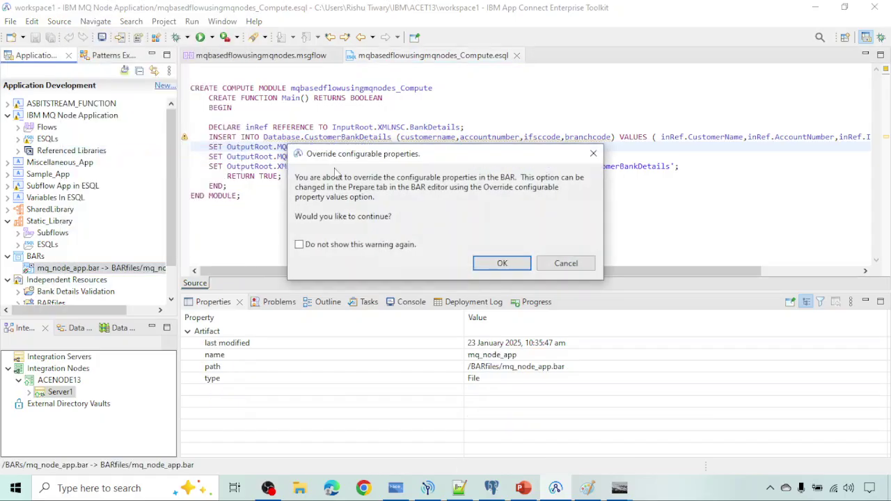
left_click(498, 263)
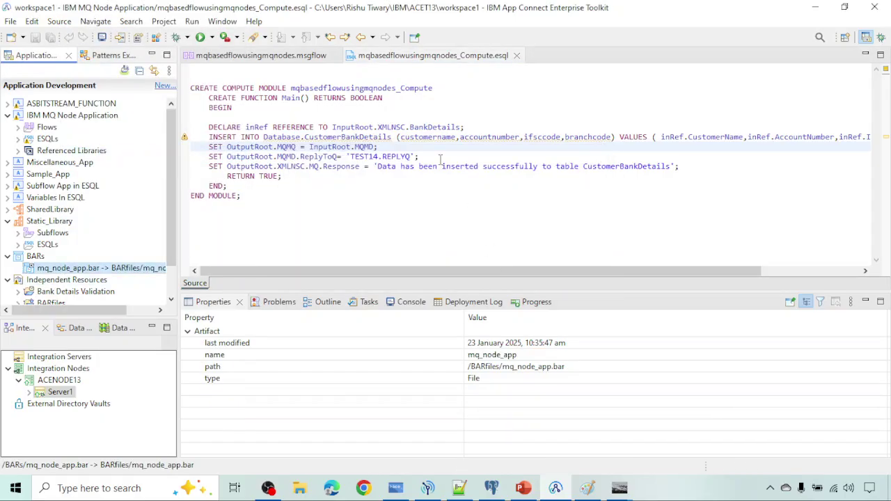
right_click(69, 273)
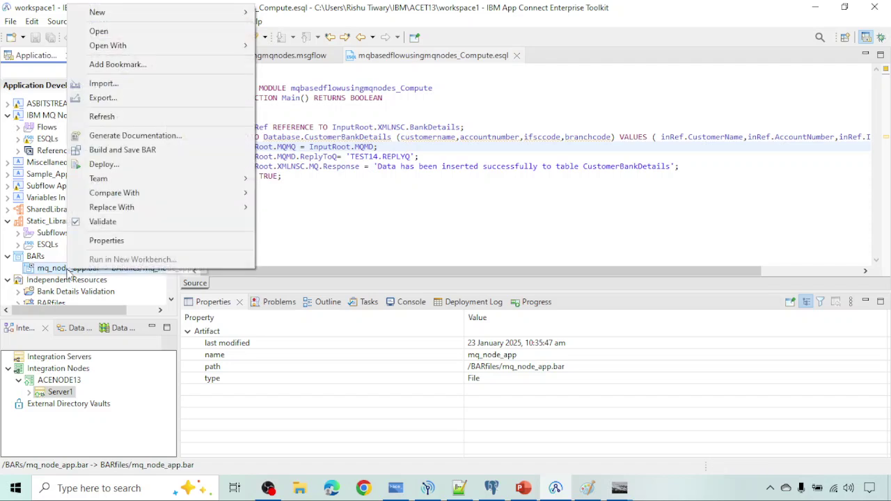
left_click(155, 168)
left_click(507, 301)
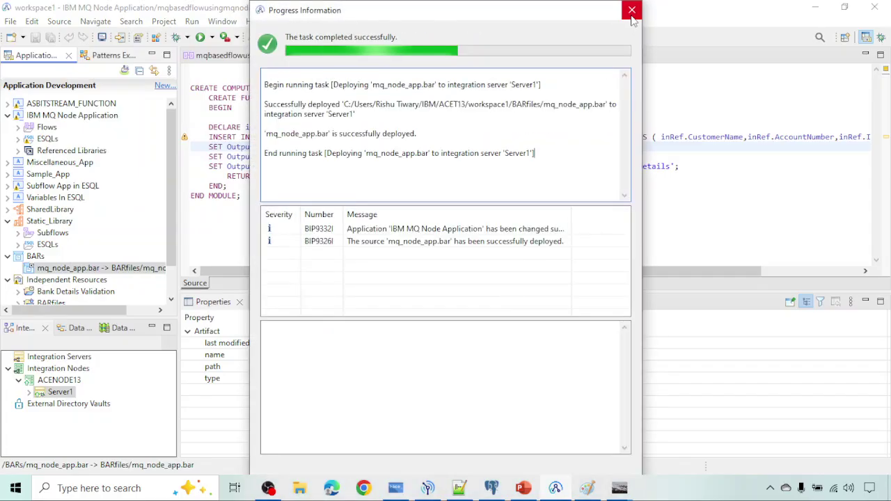
left_click(631, 10)
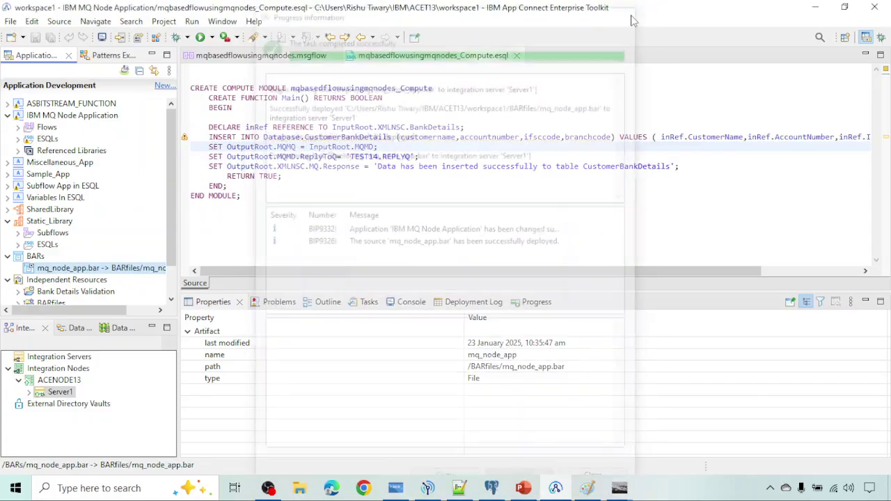
Step: Review the two MQ header assignments in the Compute ESQL and close its editor to return to the message flow
left_click(209, 148)
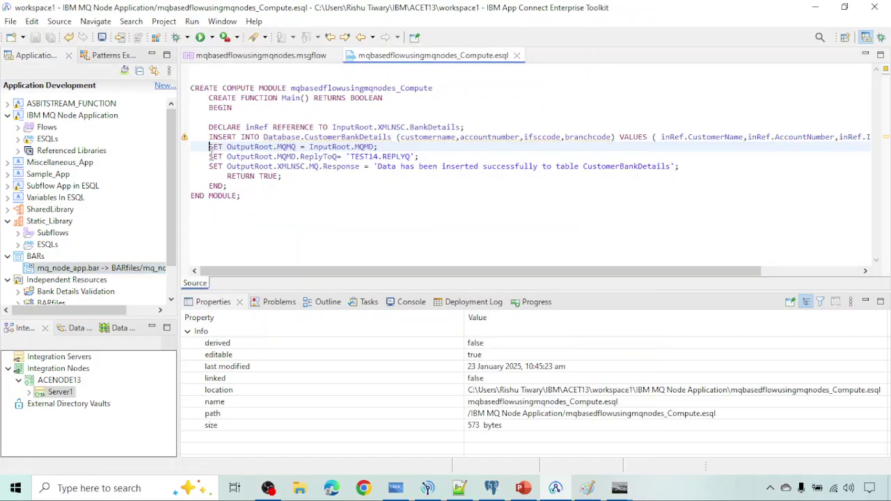
left_click_drag(209, 157, 426, 154)
left_click(437, 150)
left_click(516, 55)
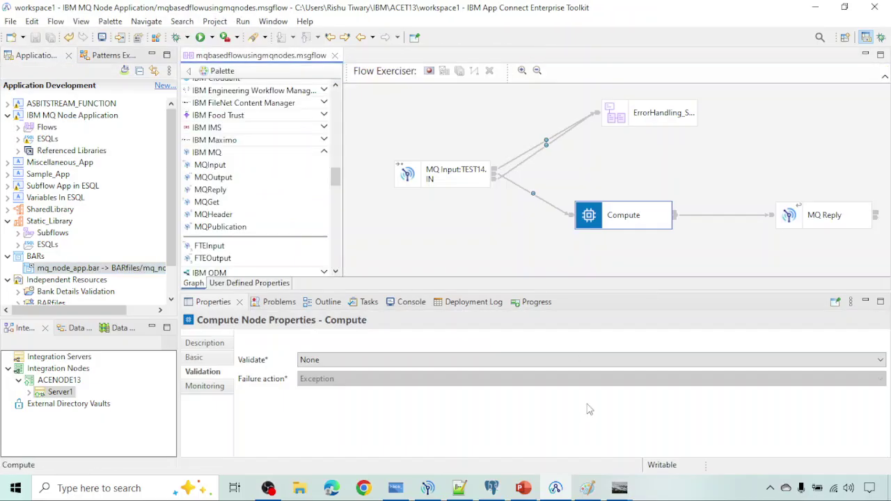
Step: Switch to the TEST14.IN window in RfhUtil, reload BankDetails.xml as the message data, and display the MQMD header settings
mouse_move(616, 488)
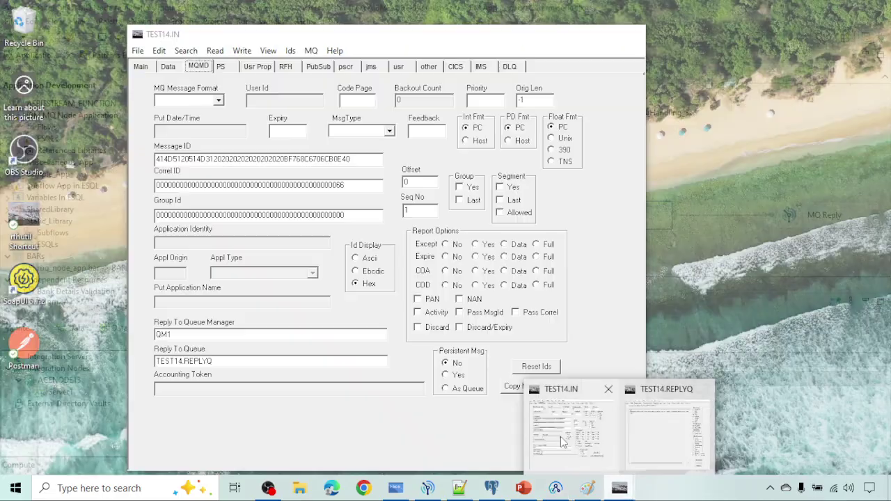
left_click(568, 429)
left_click(141, 67)
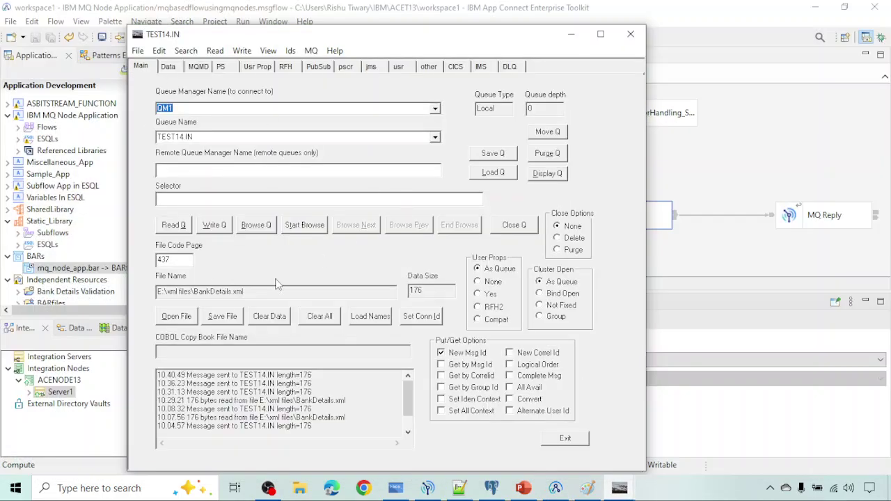
left_click(174, 317)
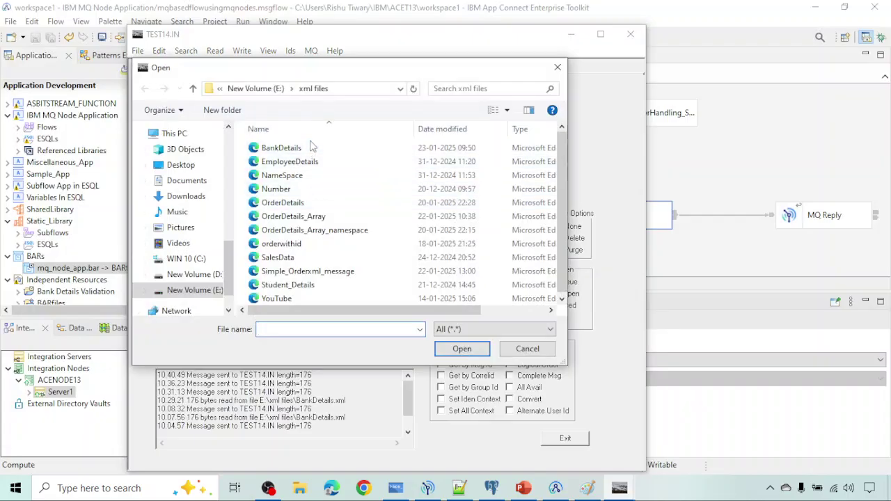
double_click(299, 154)
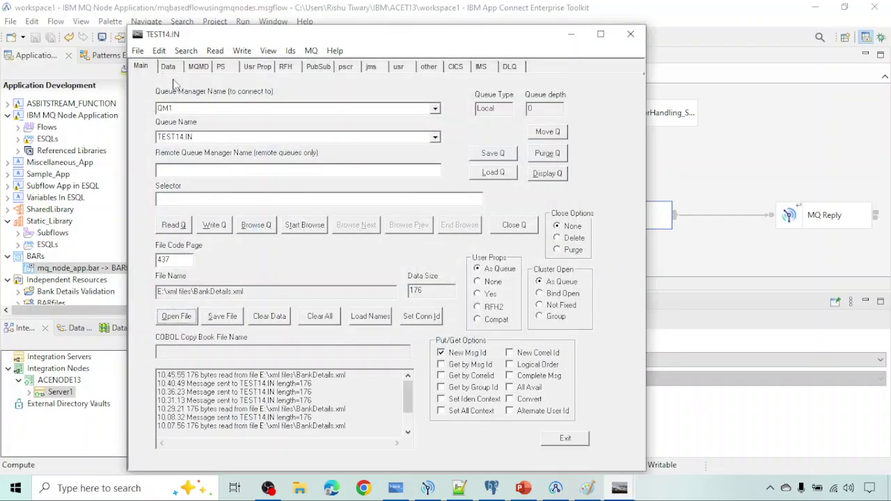
left_click(197, 67)
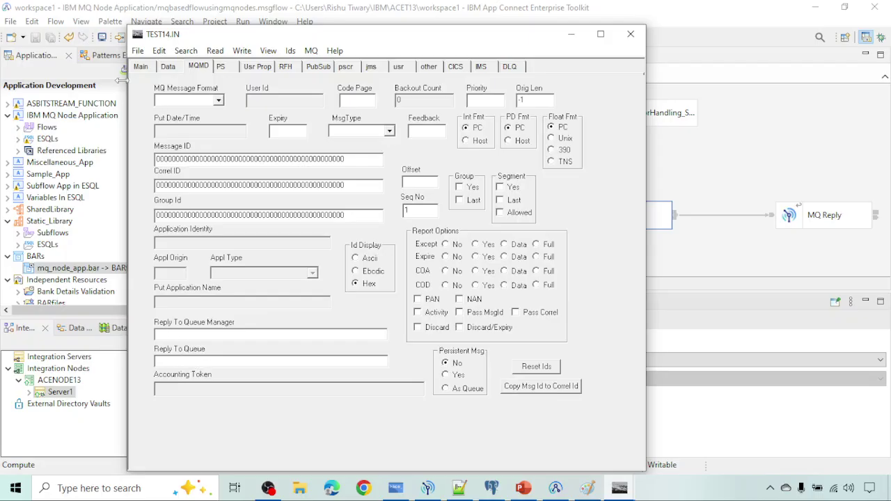
Step: Write the BankDetails.xml message to TEST14.IN on QM1, minimise RfhUtil, and accept the switch to the debug perspective
left_click(144, 67)
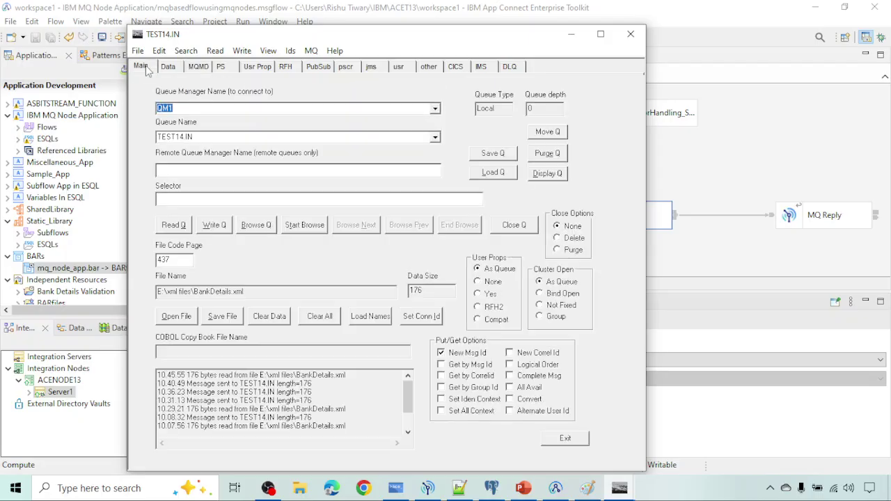
left_click(215, 225)
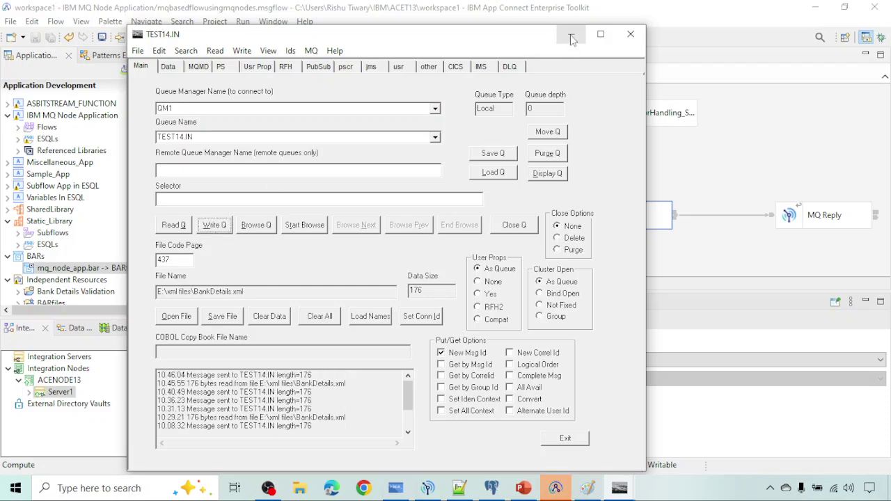
left_click(571, 33)
left_click(501, 266)
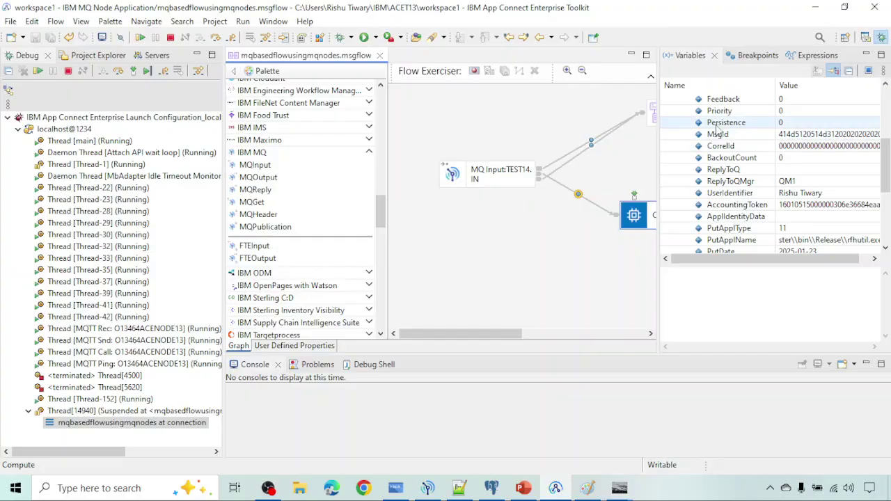
Step: Examine the incoming message's MQMD in the debugger, checking the ReplyToQ and ReplyToQMgr fields
scroll(689, 132, "up", 4)
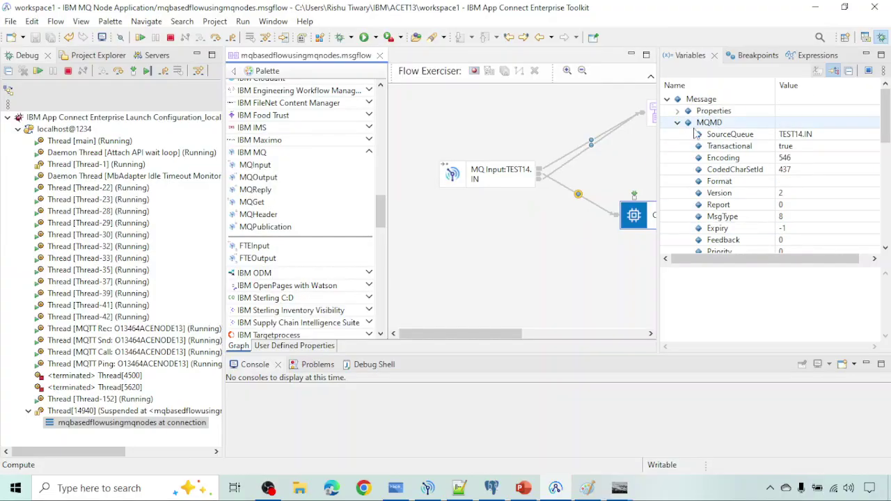
scroll(728, 202, "down", 4)
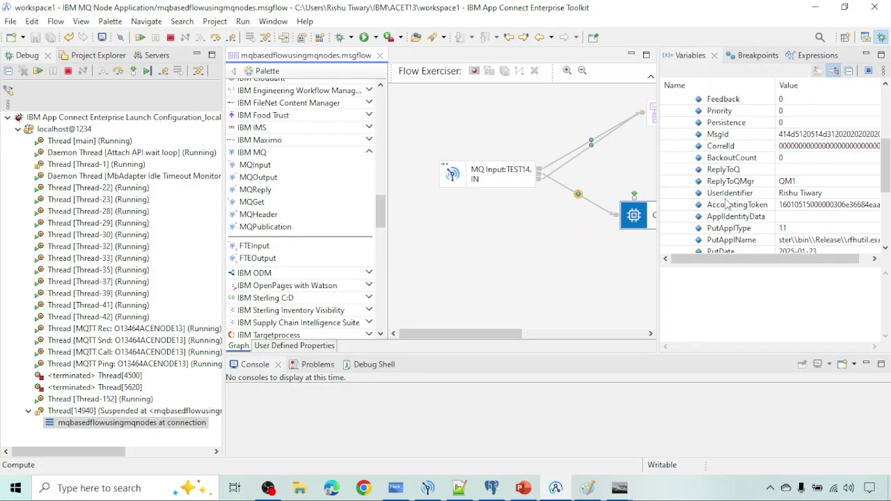
left_click(786, 182)
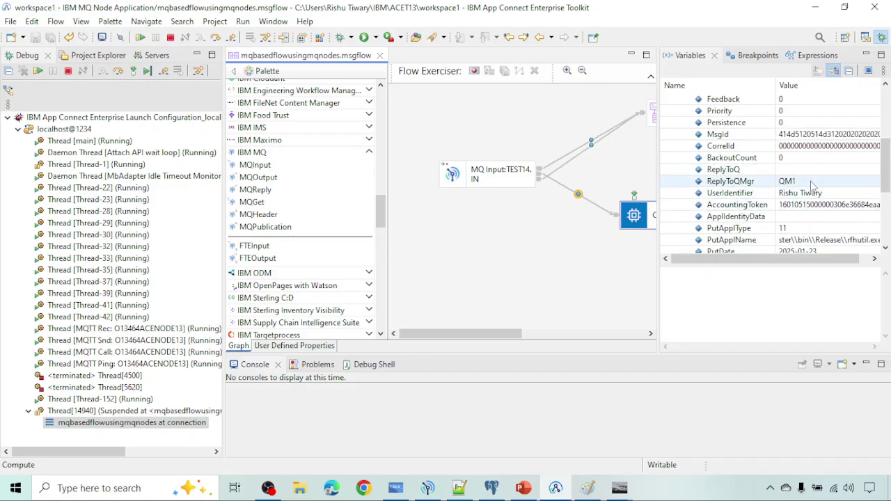
left_click(785, 182)
left_click(787, 175)
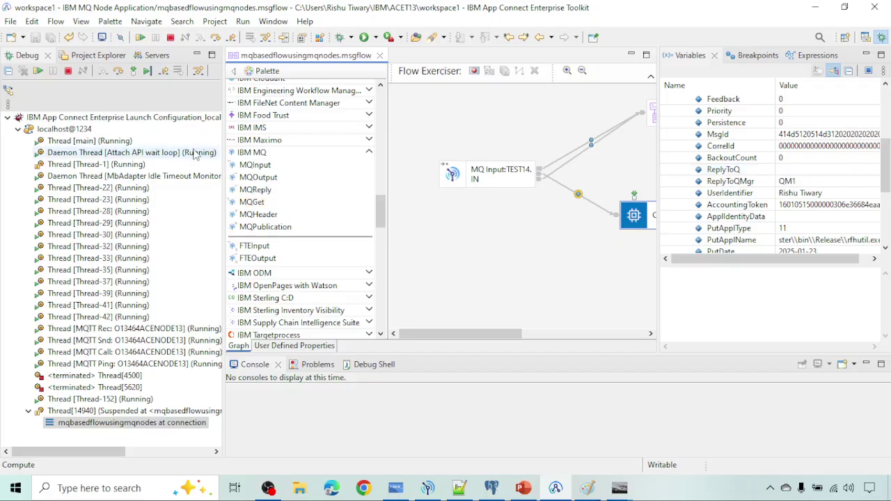
Step: Step into the Compute ESQL and through its statements, including the SET OutputRoot.MQMQ assignment
left_click(118, 73)
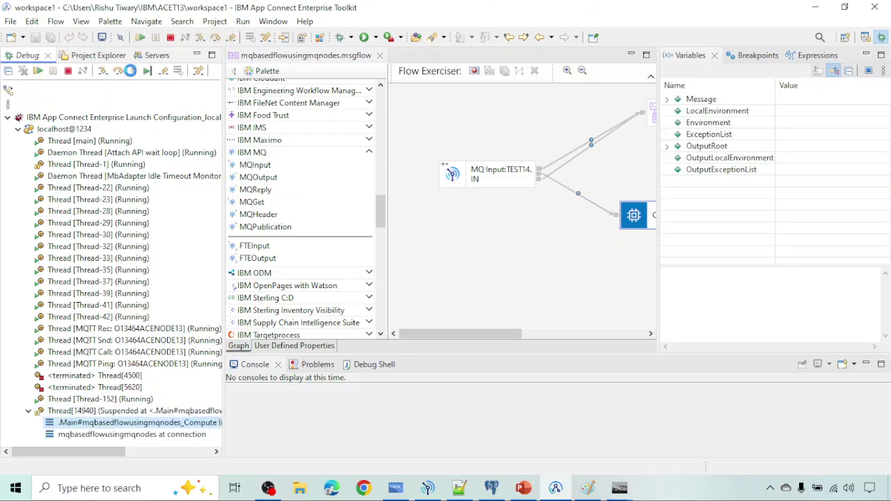
left_click(118, 72)
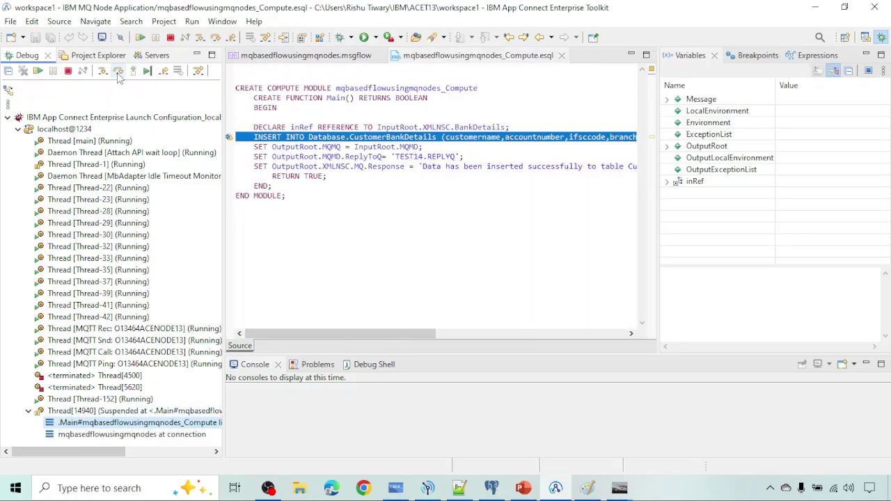
left_click(118, 73)
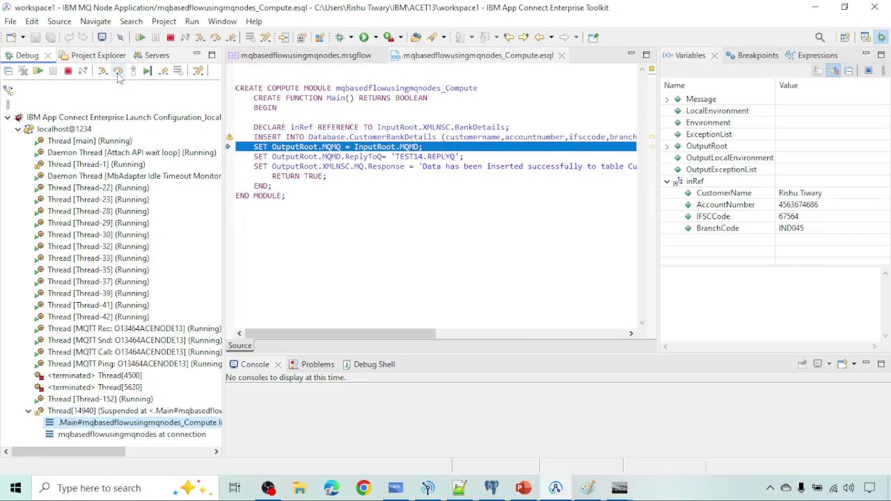
left_click(118, 72)
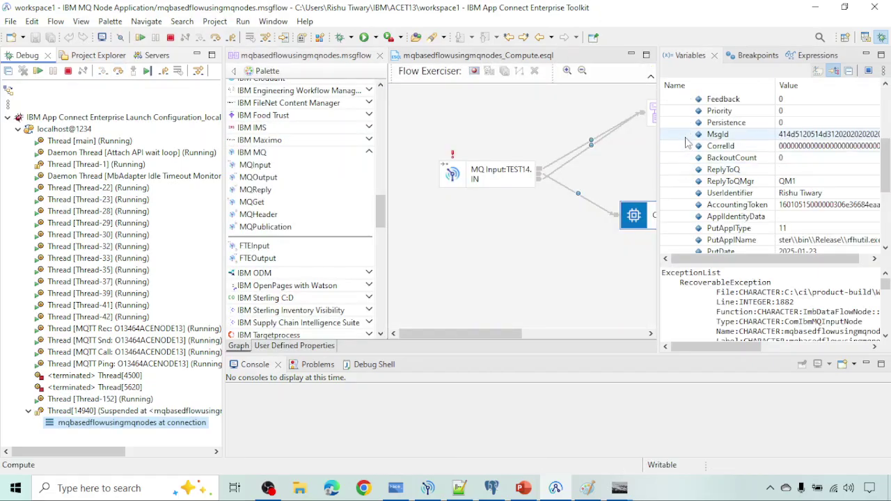
Step: Examine the message tree and read the exception list details to find the cause of the Compute error
scroll(686, 142, "up", 3)
scroll(686, 142, "up", 1)
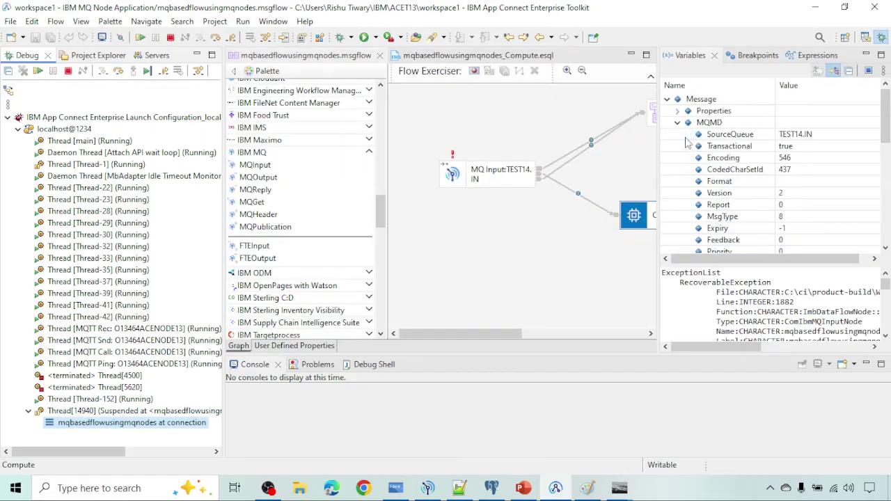
scroll(723, 310, "down", 3)
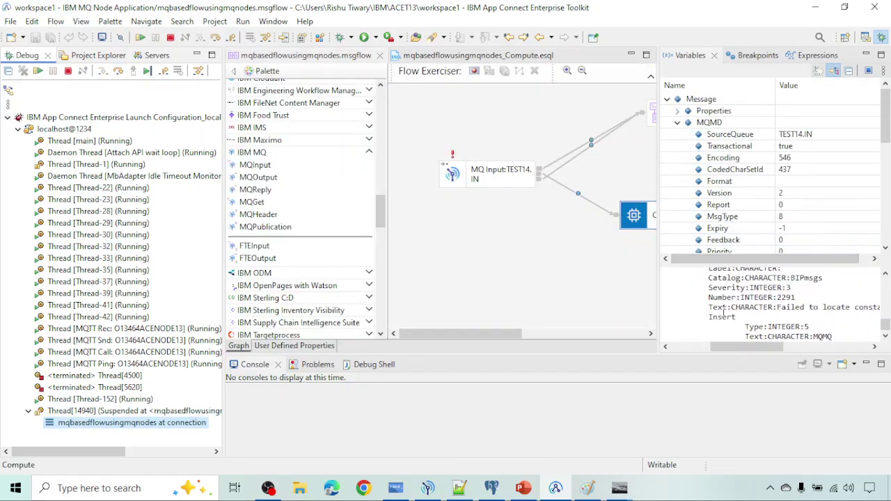
scroll(725, 312, "right", 2)
scroll(722, 311, "left", 1)
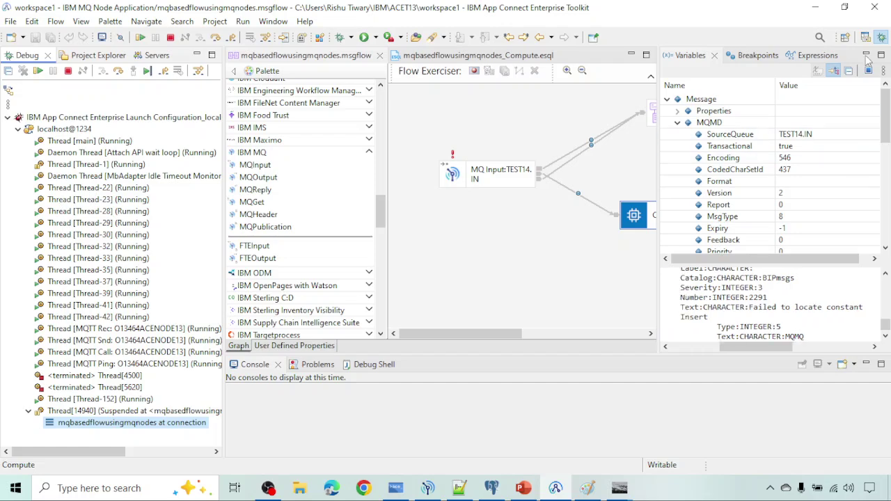
Step: Run the suspended flow thread to completion and return to the integration development perspective
left_click(865, 37)
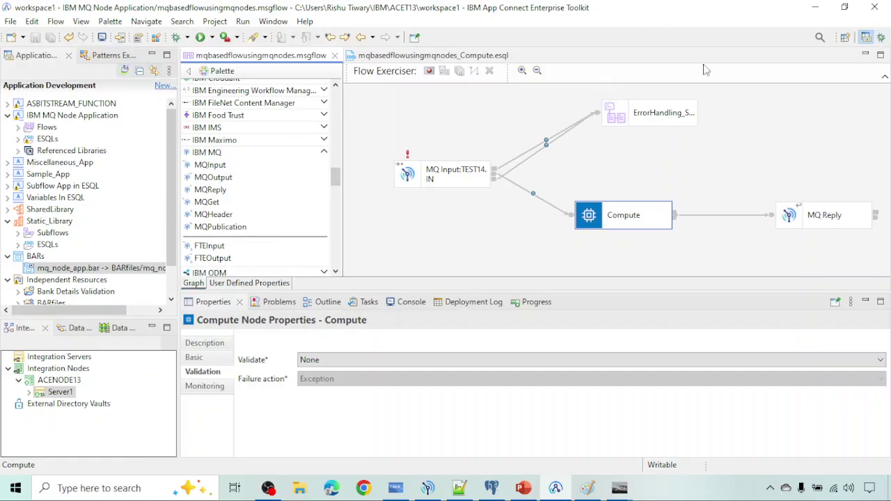
left_click(880, 38)
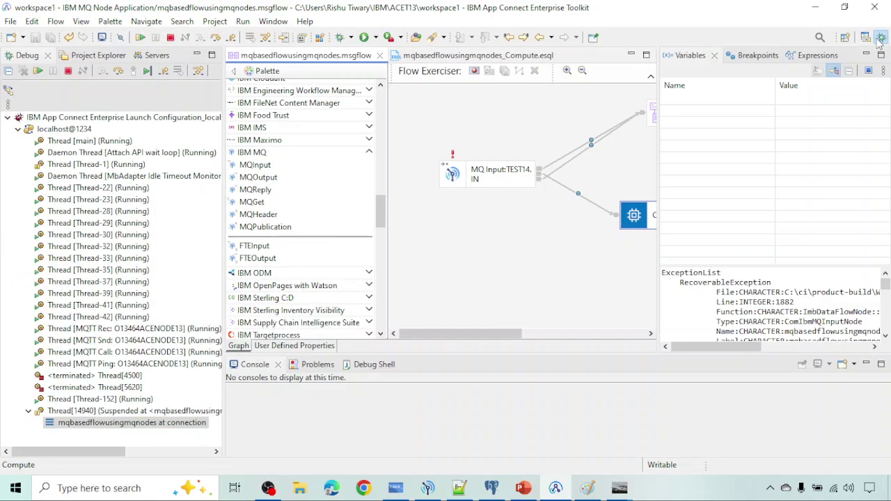
left_click(147, 73)
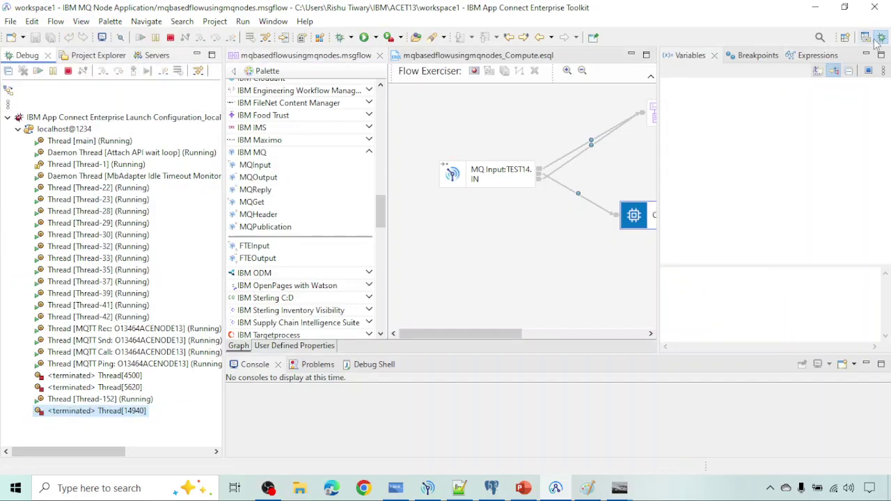
left_click(870, 39)
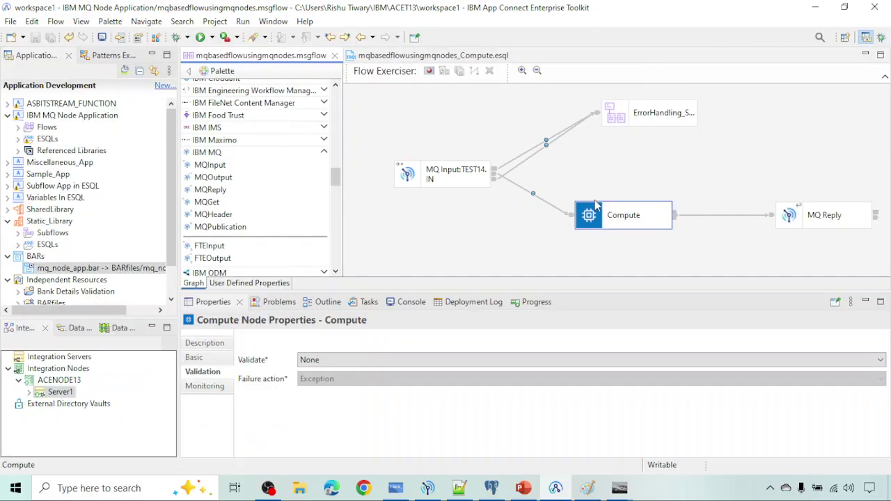
Step: Open the Compute node's ESQL, correct OutputRoot.MQMQ to OutputRoot.MQMD in the header assignment, and save it
double_click(594, 209)
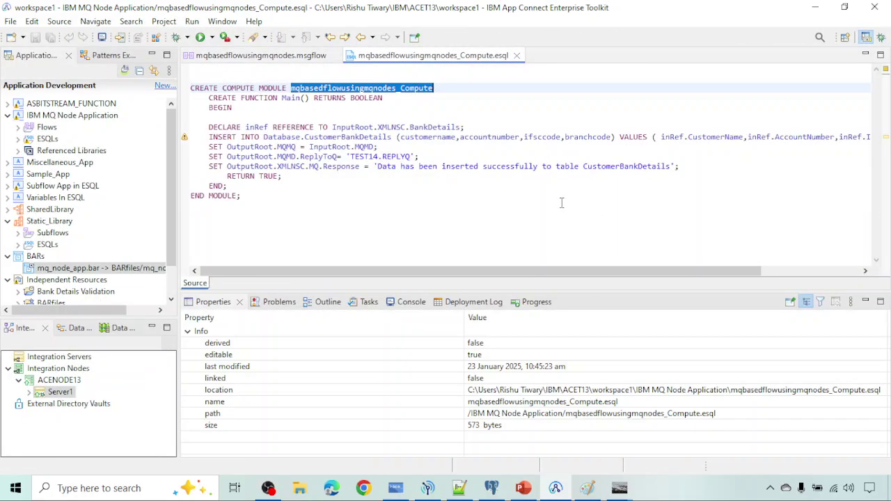
left_click(376, 146)
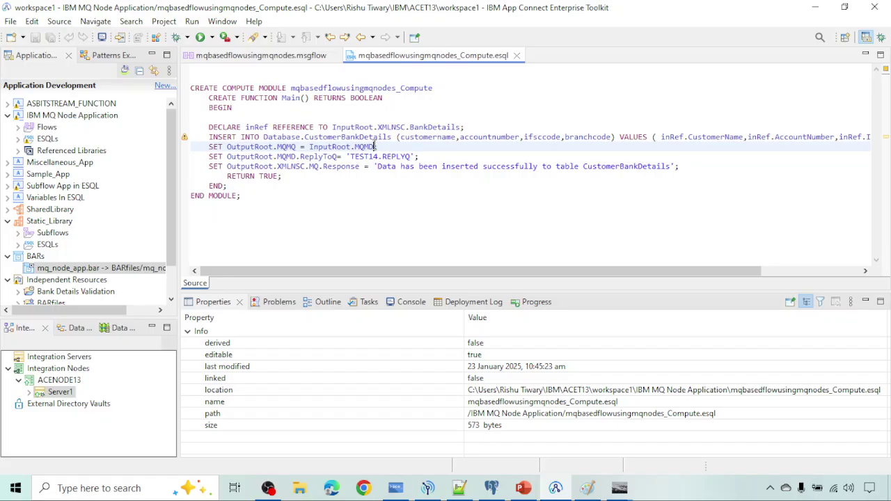
left_click(296, 147)
key("BackSpace")
type("D")
key("ctrl+s")
Step: Rebuild mq_node_app.bar, accepting the override of configurable properties, and deploy it to Server1
left_click(83, 271)
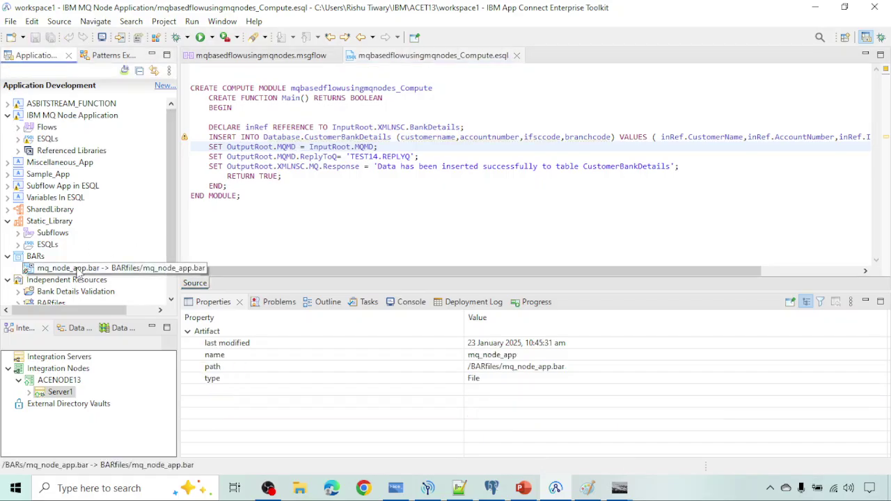
right_click(82, 271)
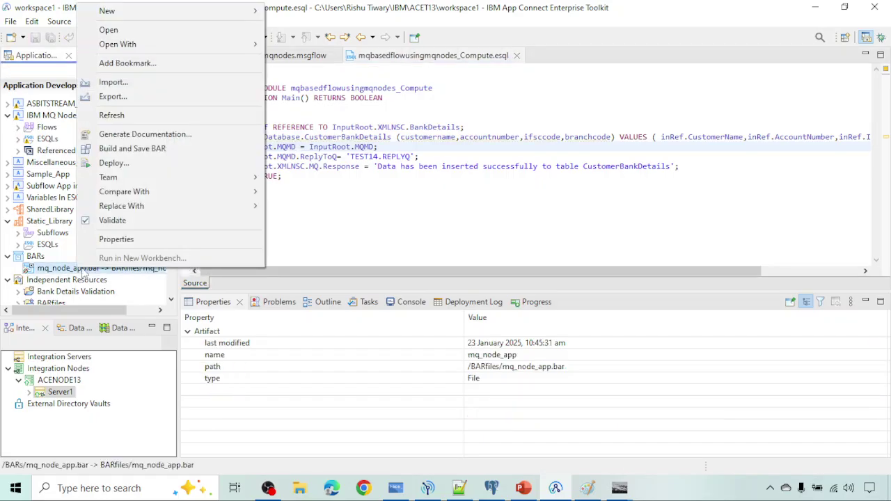
left_click(172, 149)
left_click(502, 263)
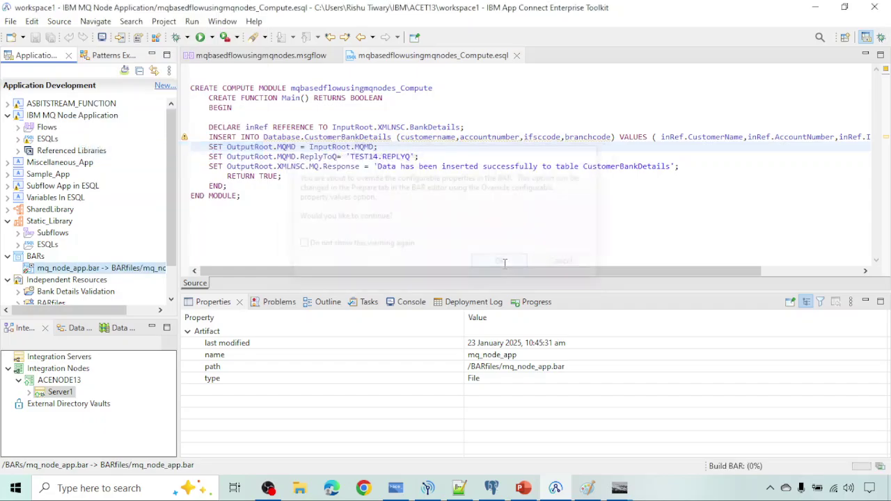
left_click(84, 268)
right_click(84, 269)
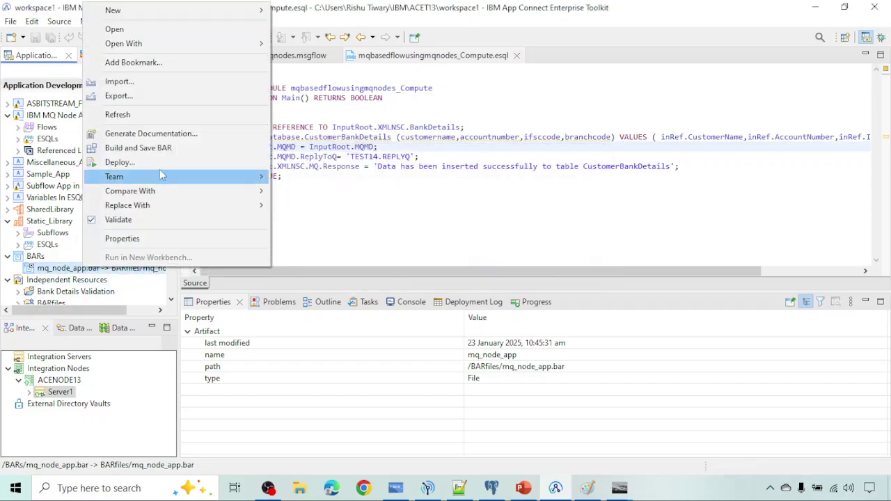
left_click(160, 170)
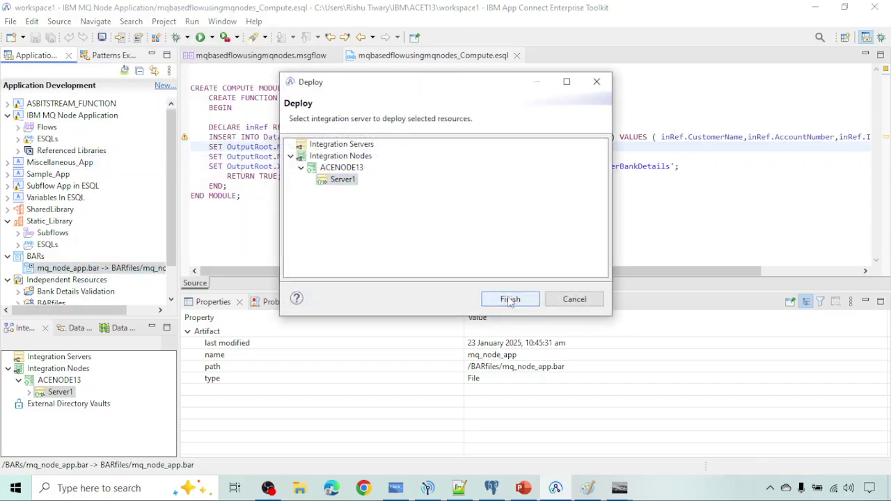
left_click(509, 299)
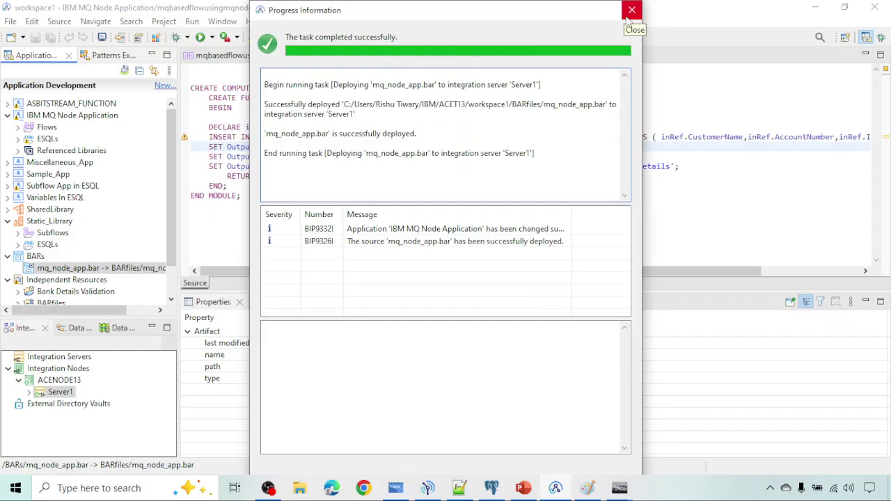
left_click(630, 11)
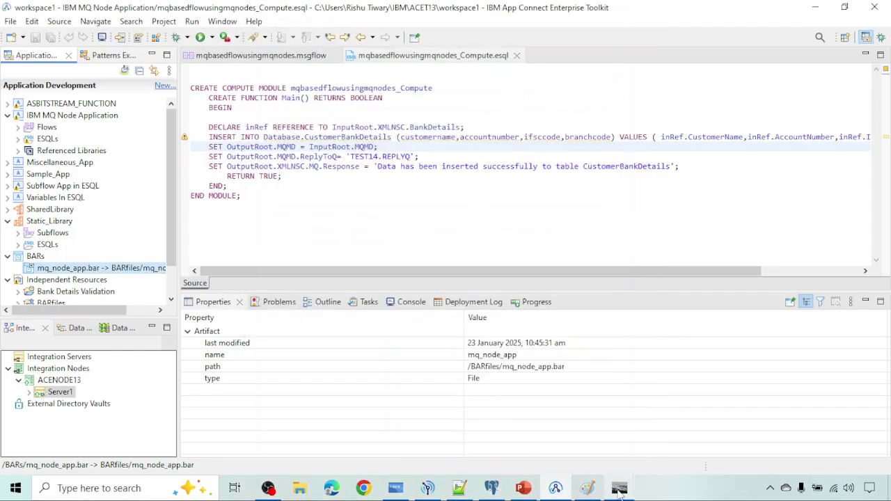
Step: Switch to RfhUtil, write the BankDetails.xml message to TEST14.IN again, and accept the switch to the debug perspective
mouse_move(619, 491)
left_click(563, 433)
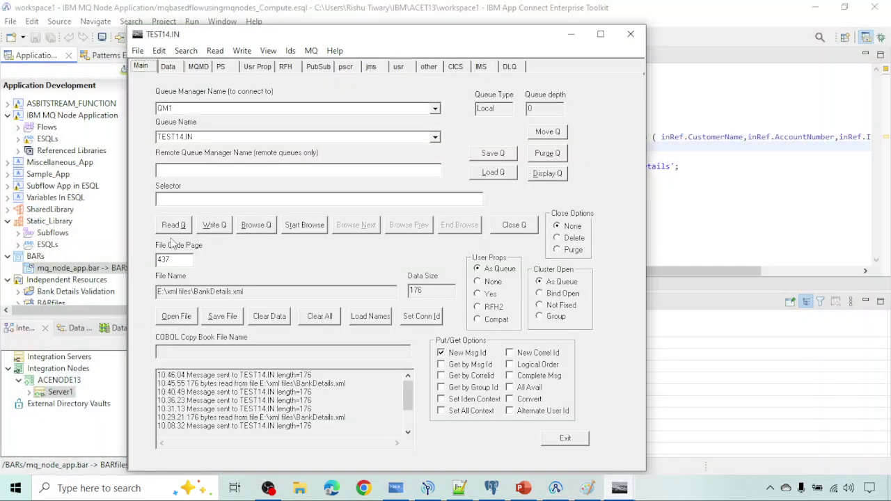
left_click(215, 226)
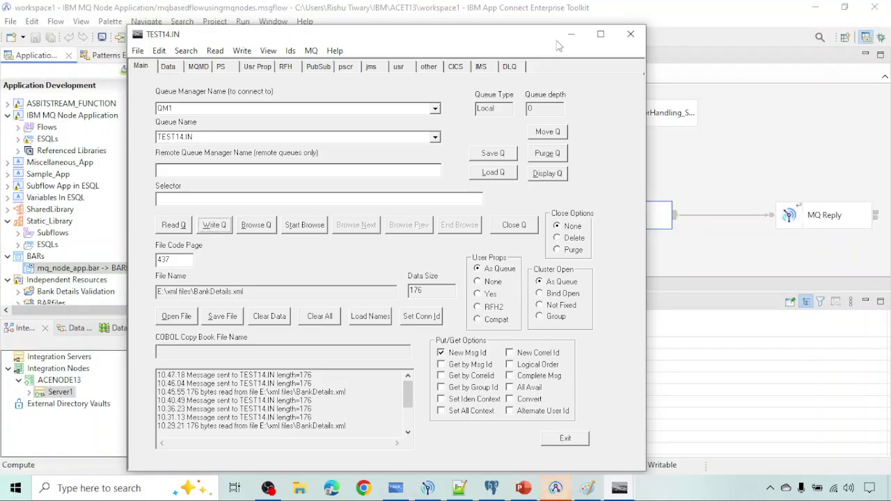
left_click(571, 34)
left_click(503, 263)
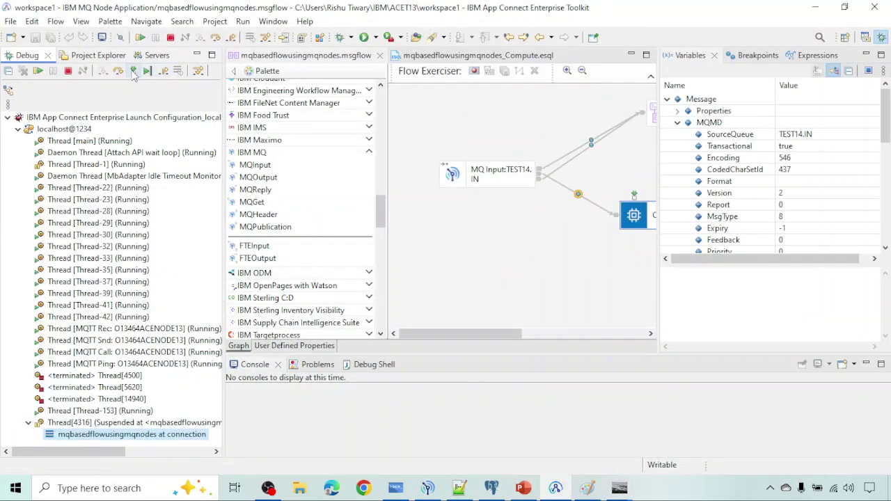
Step: Step into the Compute ESQL and over its statements up to the ReplyToQ assignment
left_click(133, 73)
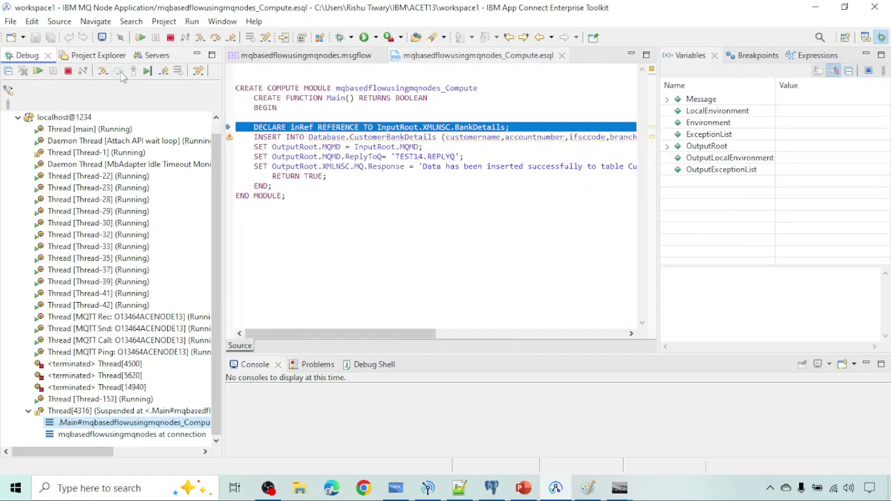
left_click(119, 72)
left_click(119, 73)
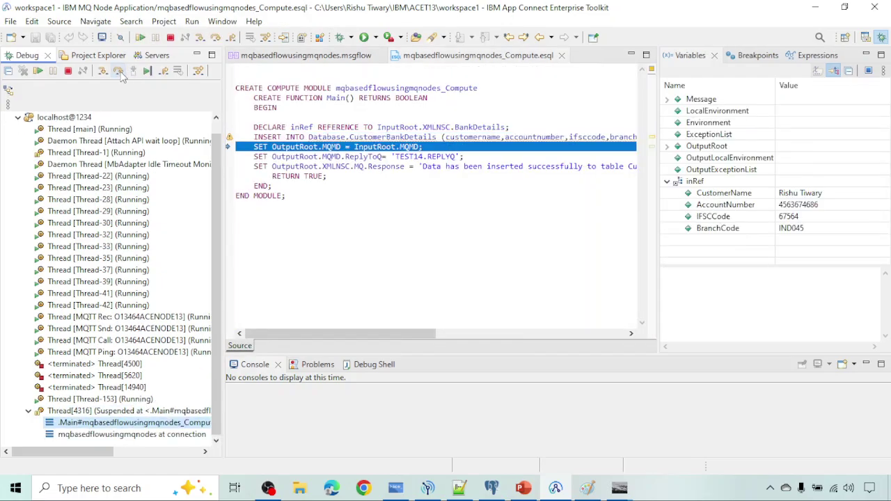
left_click(119, 72)
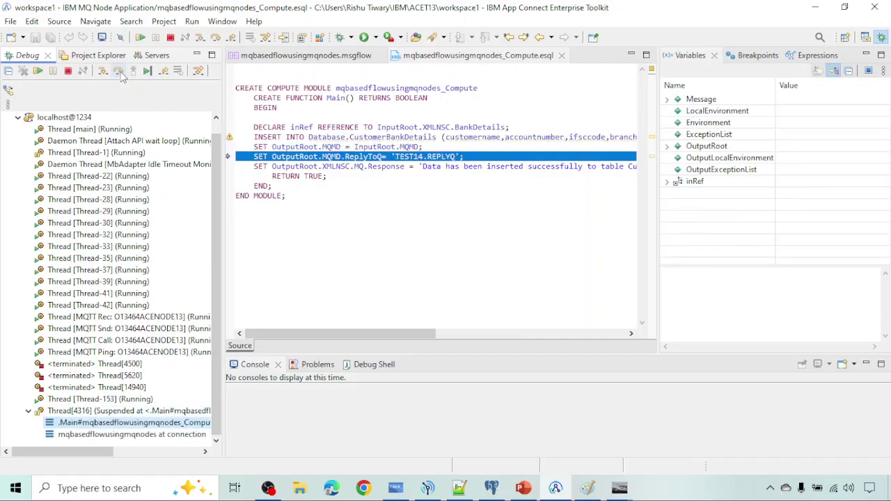
Step: Expand MQMD under OutputRoot in the debugger and examine its copied header fields, including ReplyToQ
left_click(667, 147)
left_click(677, 169)
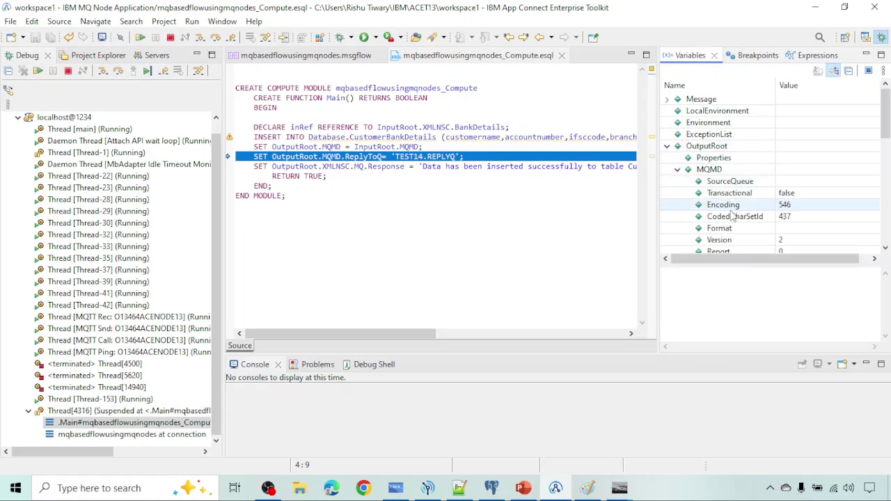
scroll(731, 216, "down", 5)
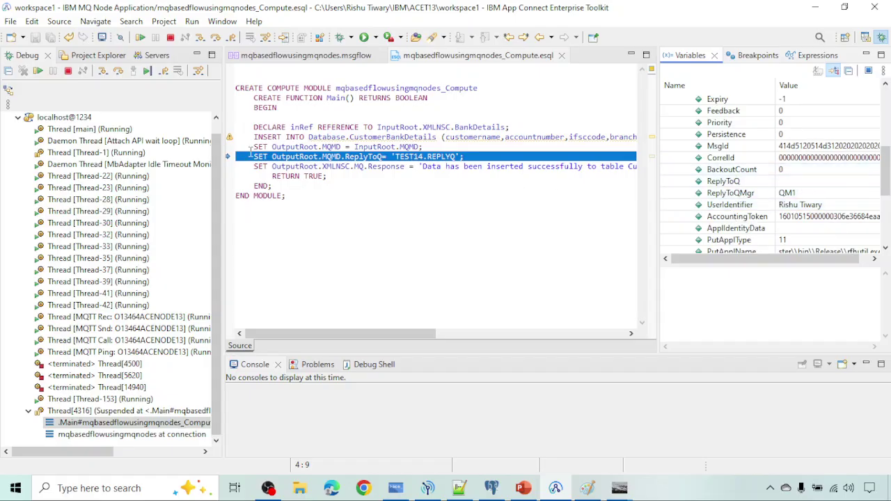
Step: Step over the ReplyToQ and response assignments in the Compute ESQL, check ReplyToQ under OutputRoot.MQMD, and step on until the flow completes
double_click(337, 157)
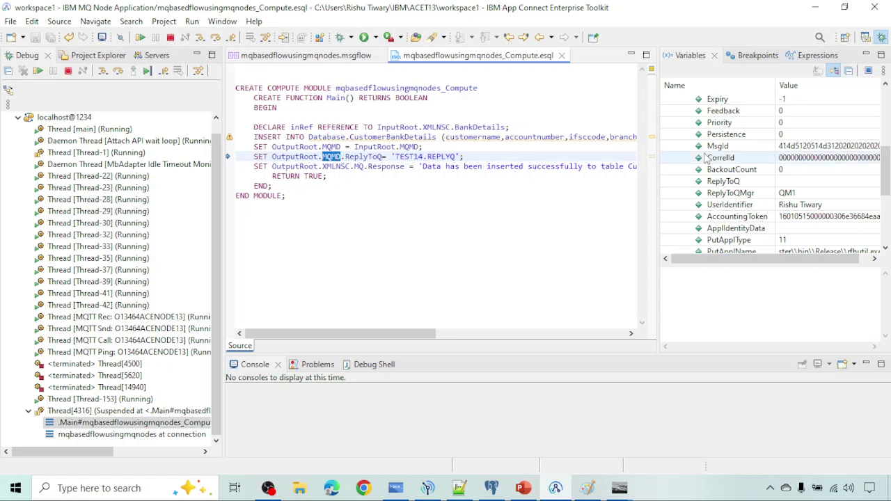
double_click(376, 157)
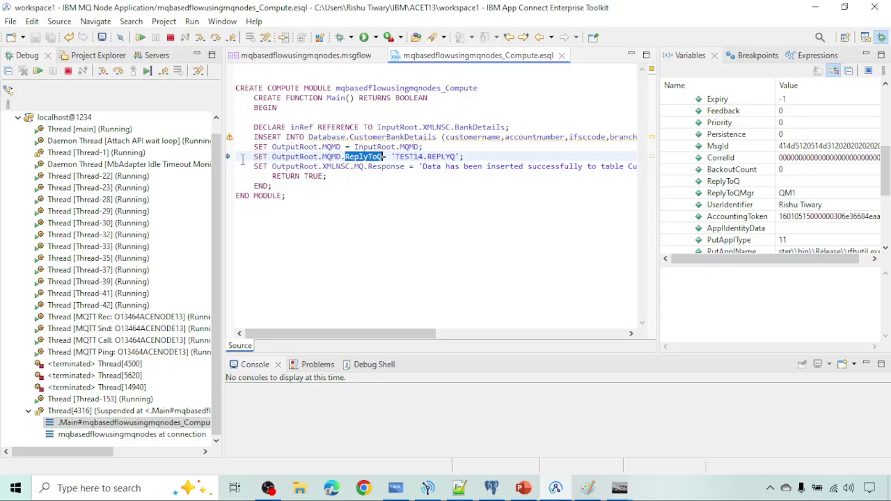
left_click(118, 70)
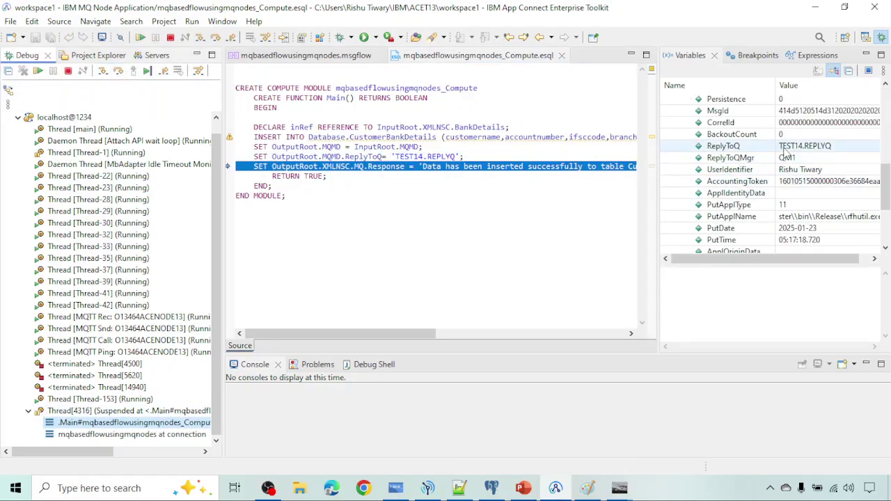
scroll(786, 151, "up", 1)
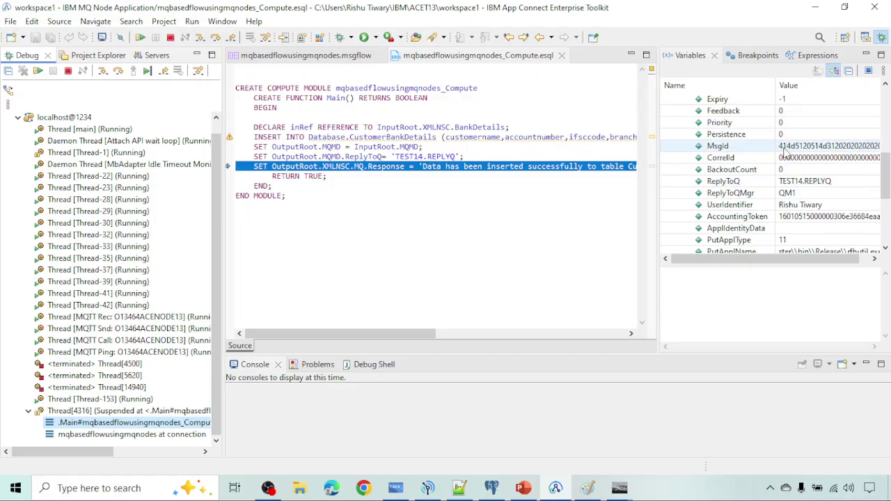
left_click(117, 71)
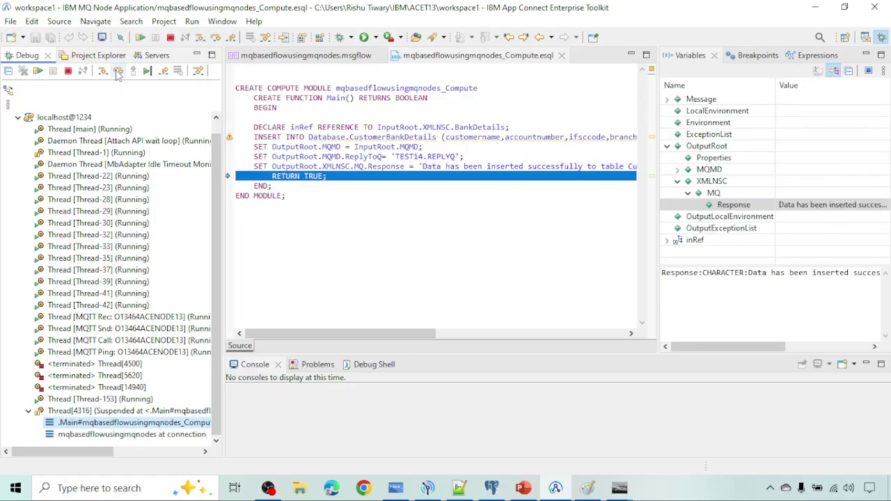
left_click(117, 71)
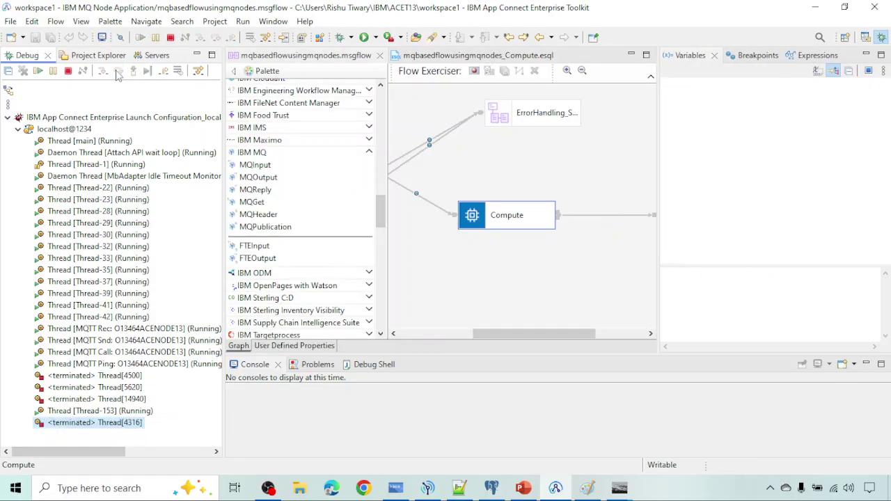
Step: Switch to pgAdmin, rerun the CustomerBankDetails query, and examine the last inserted row
left_click(492, 488)
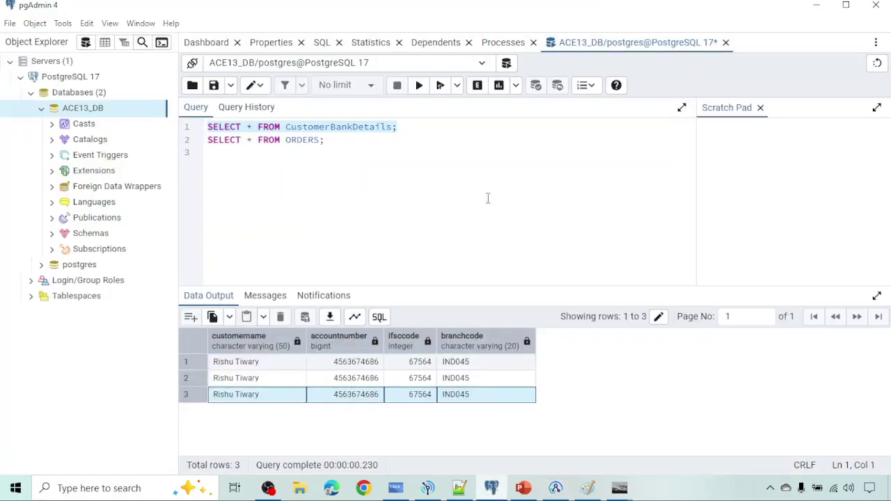
left_click(419, 85)
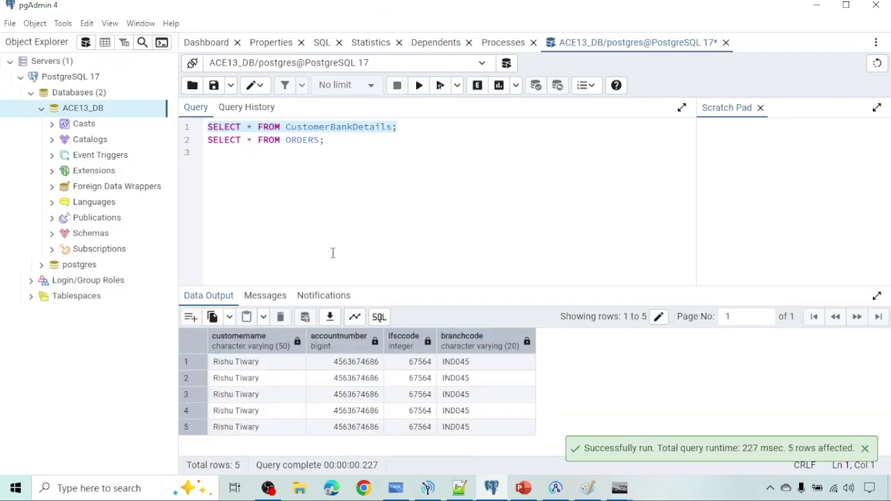
left_click_drag(203, 427, 487, 430)
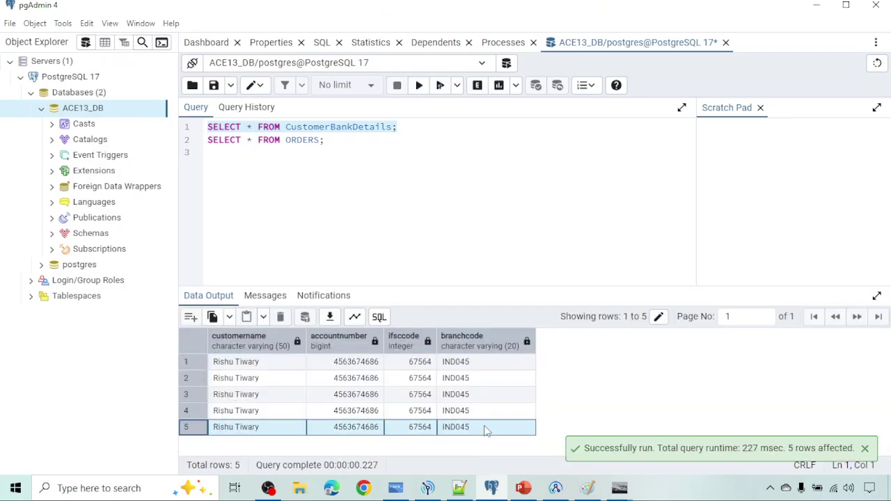
Step: Switch to RfhUtil's TEST14.REPLYQ window, read one message off the queue, start browsing the next, and view its XML data
mouse_move(619, 488)
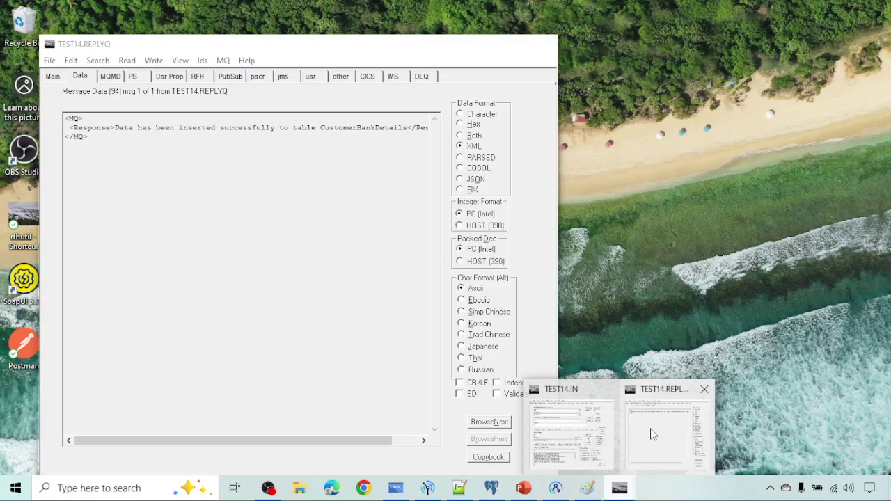
left_click(653, 435)
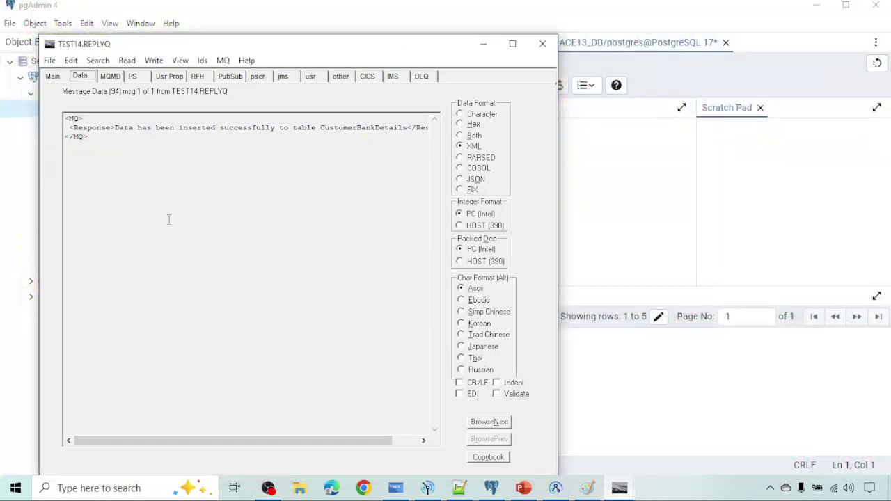
left_click(52, 76)
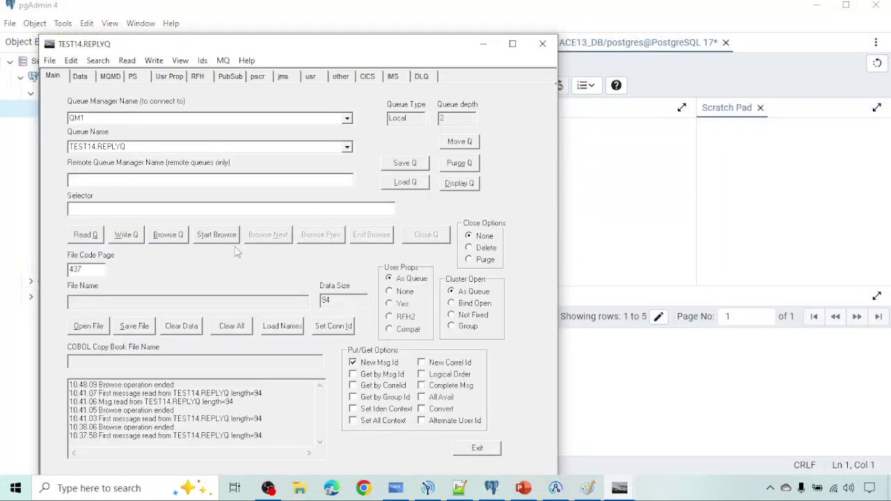
left_click(93, 239)
left_click(224, 235)
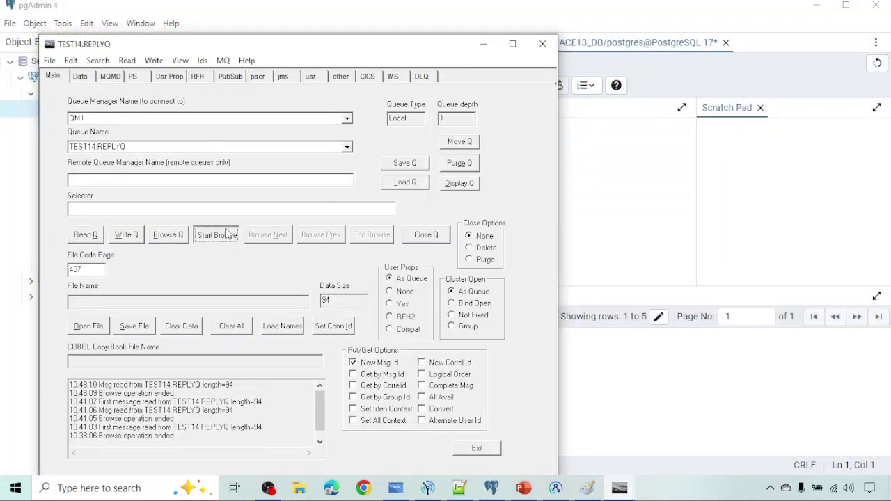
left_click(87, 79)
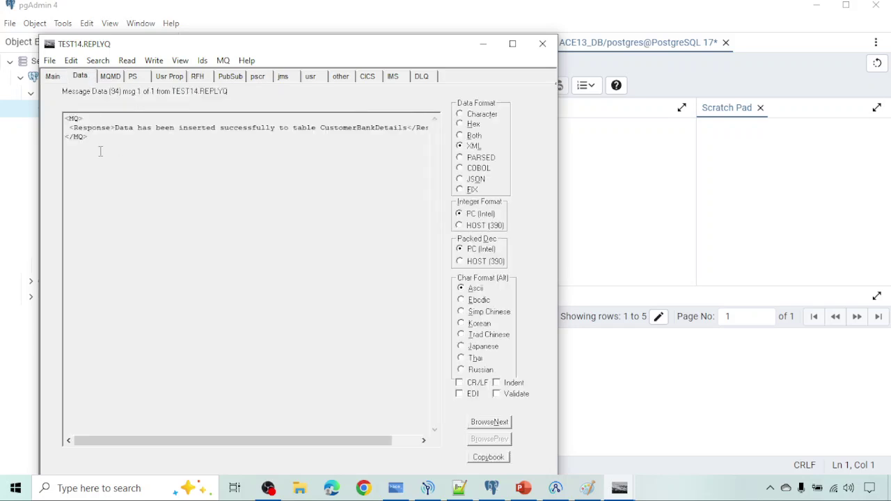
Step: End the browse on TEST14.REPLYQ, read the remaining message off the queue, and minimize the window
left_click(53, 76)
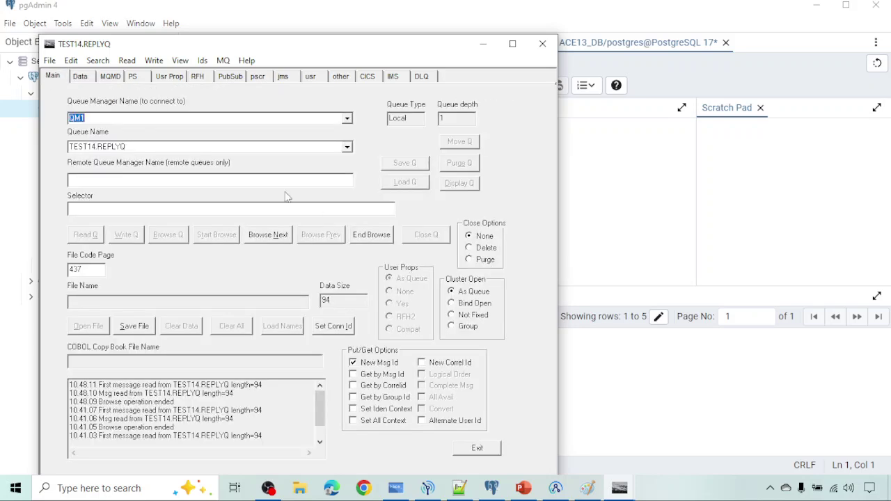
left_click(371, 236)
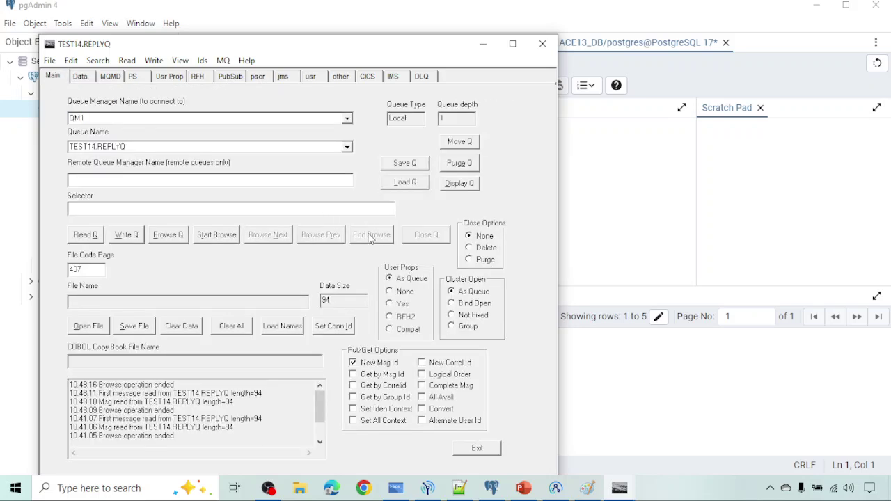
left_click(85, 235)
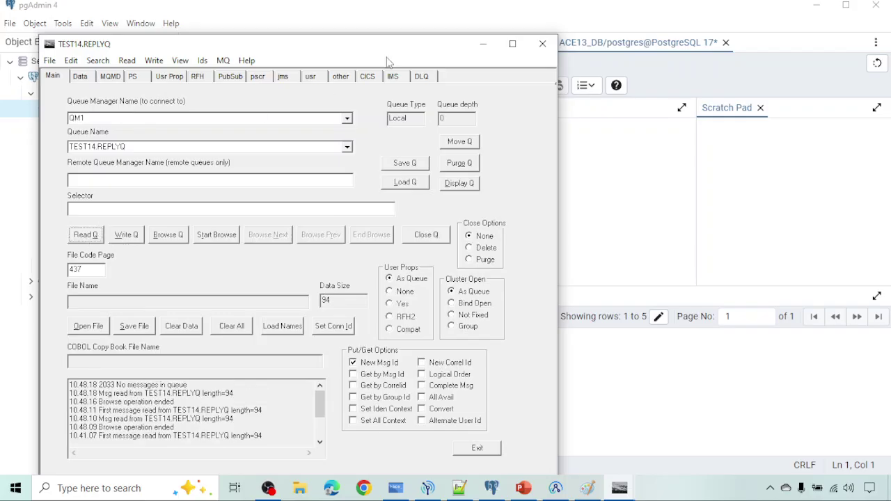
left_click(482, 44)
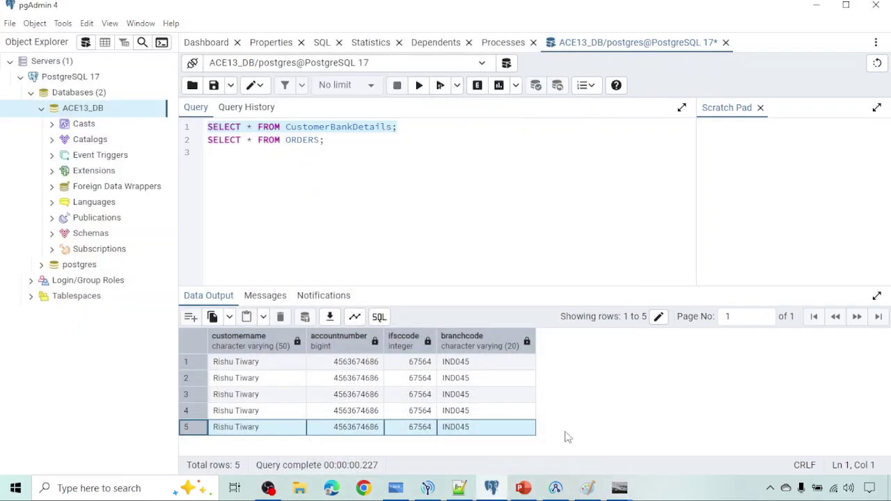
Step: Return to the App Connect Toolkit's Integration Development perspective, review the Compute node's ESQL, and close its editor
left_click(560, 488)
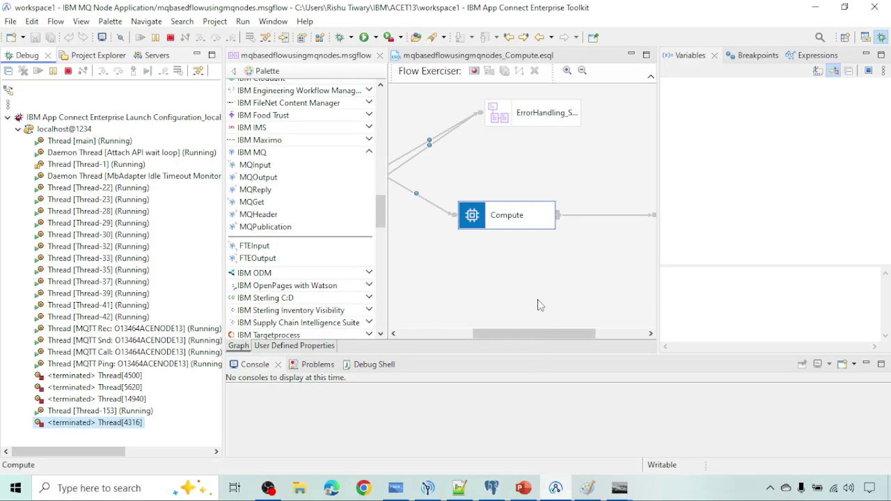
left_click(865, 38)
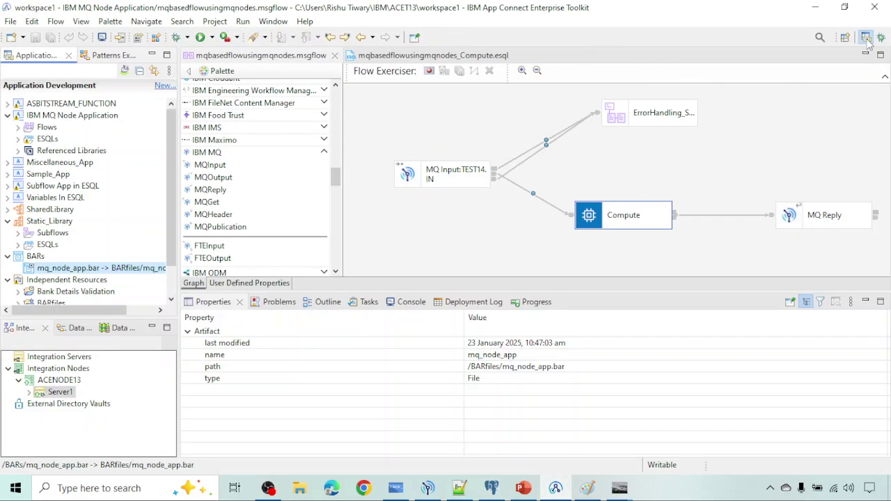
double_click(608, 216)
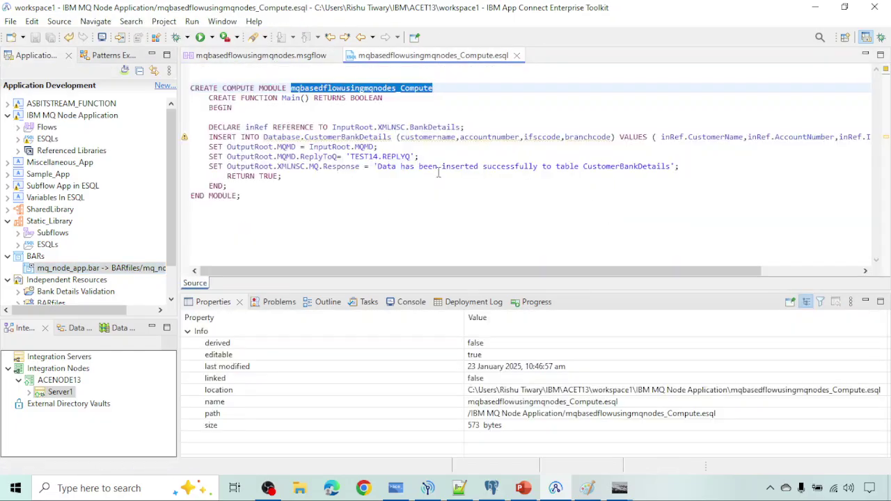
left_click(517, 55)
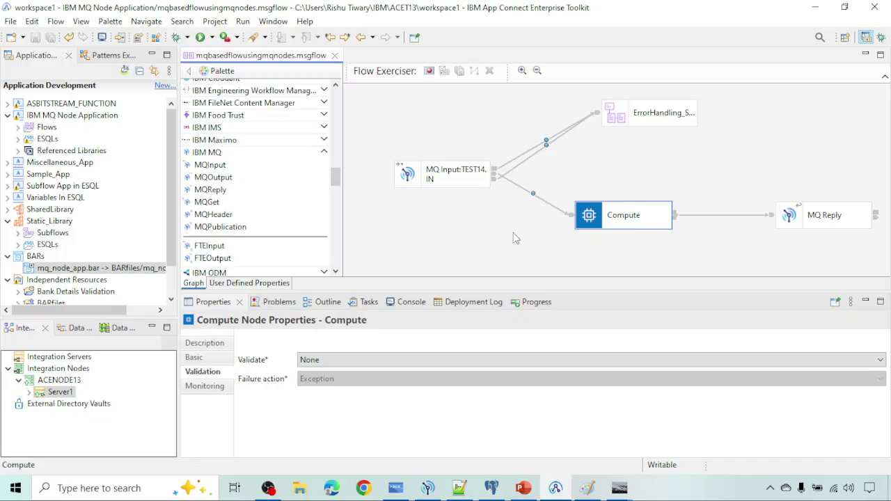
Step: Switch to RfhUtil's TEST14.IN window, check the Reply To Queue field in its MQMD header, and minimize the window
mouse_move(618, 496)
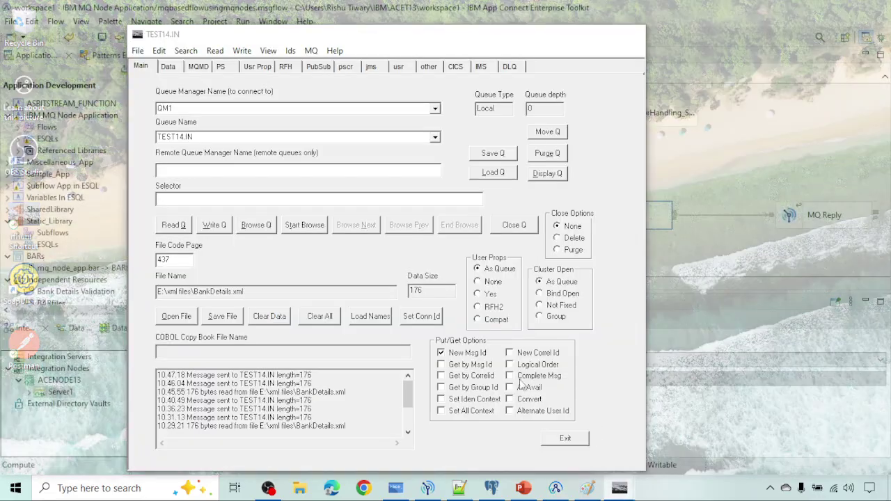
left_click(557, 446)
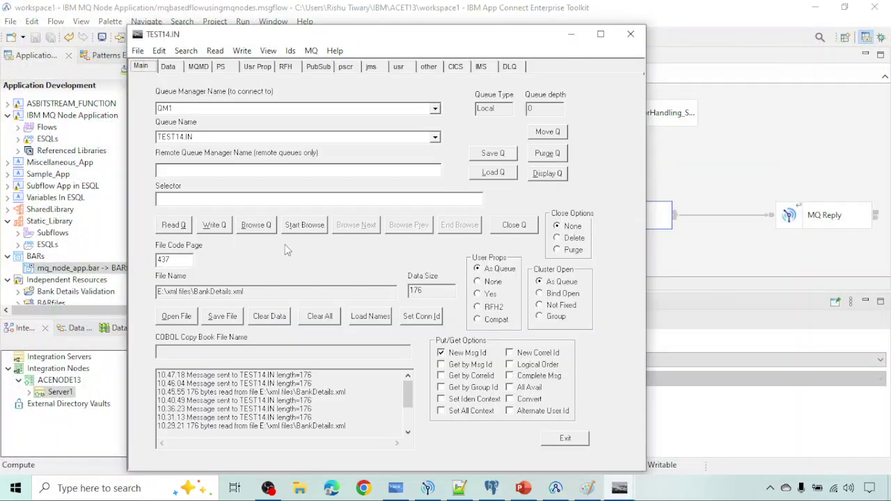
left_click(199, 68)
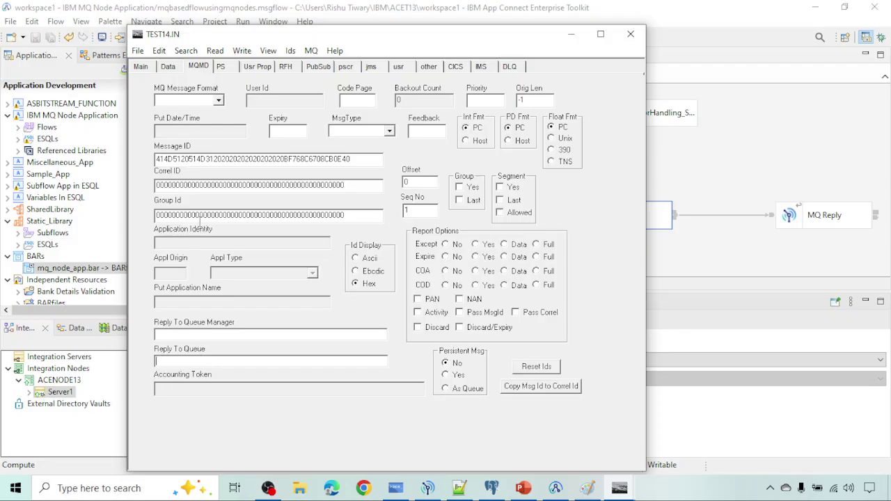
left_click(146, 68)
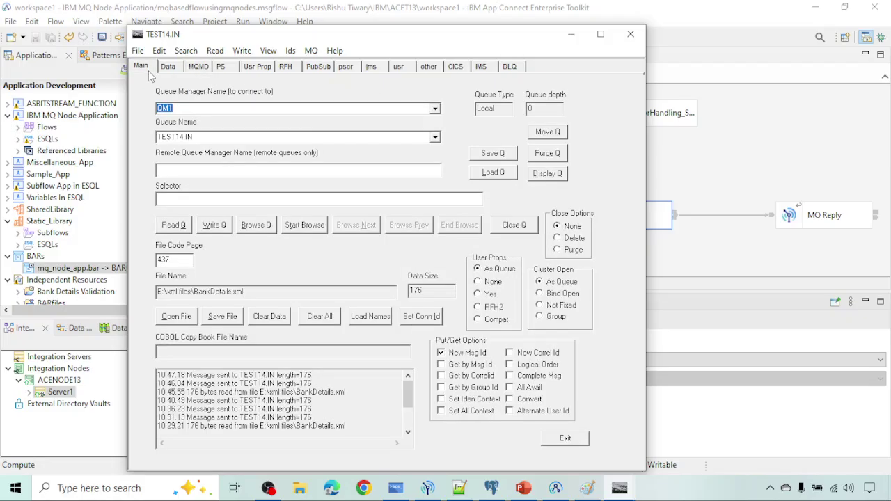
left_click(571, 37)
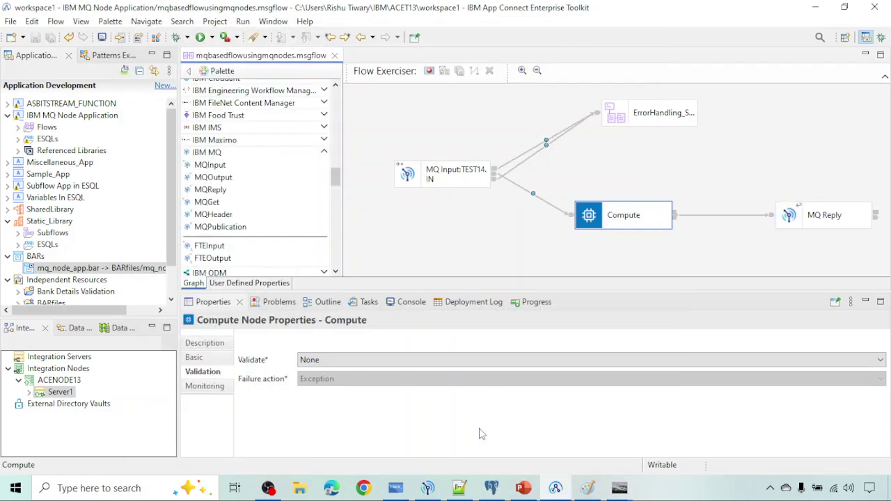
Step: Switch to Notepad++ to show the BankDetails.xml input message
left_click(459, 488)
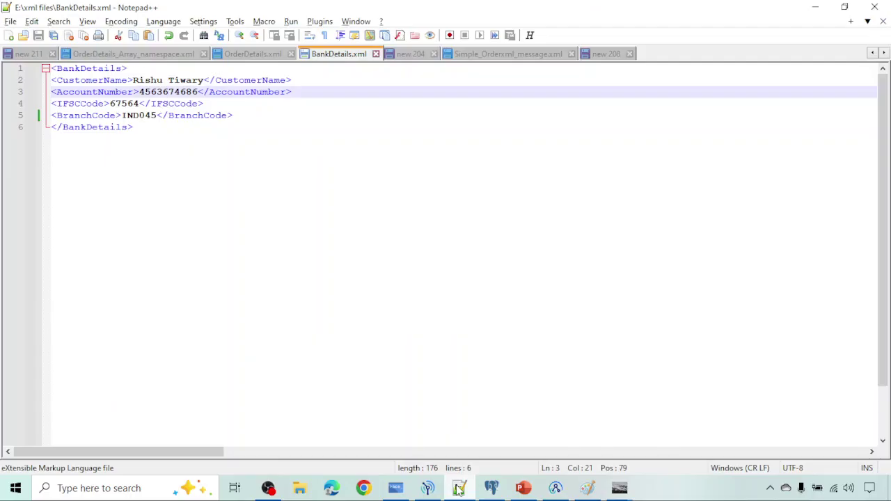